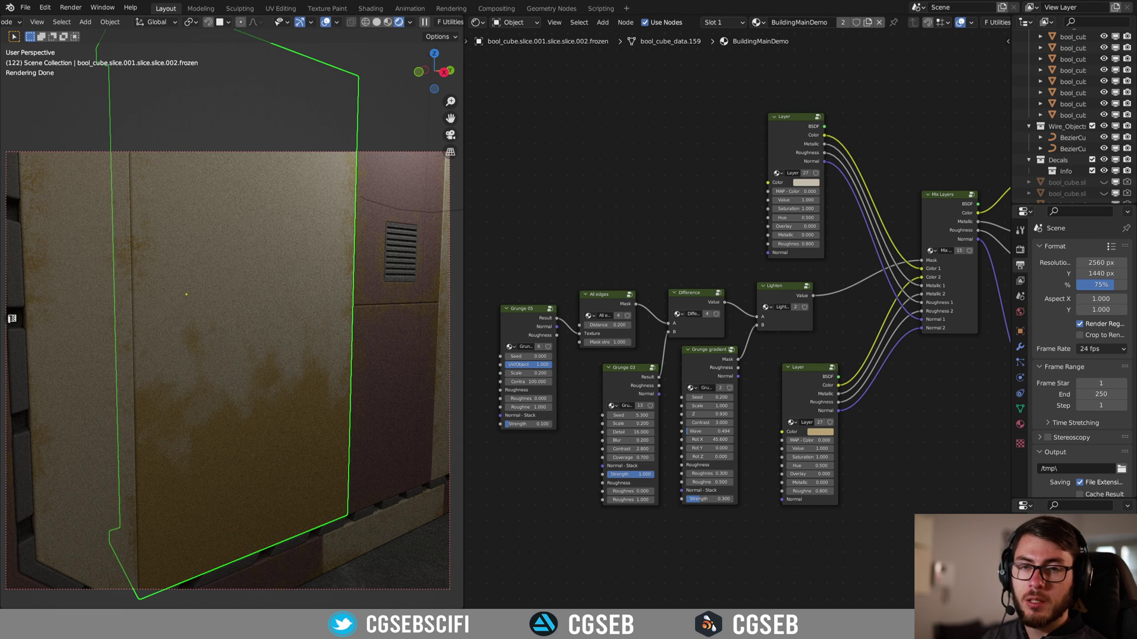
Move the upper Layer node away from the Mix Layers node to free space between them
{"action": "scroll", "coordinate": [234, 372], "scroll_direction": "down", "scroll_amount": 3}
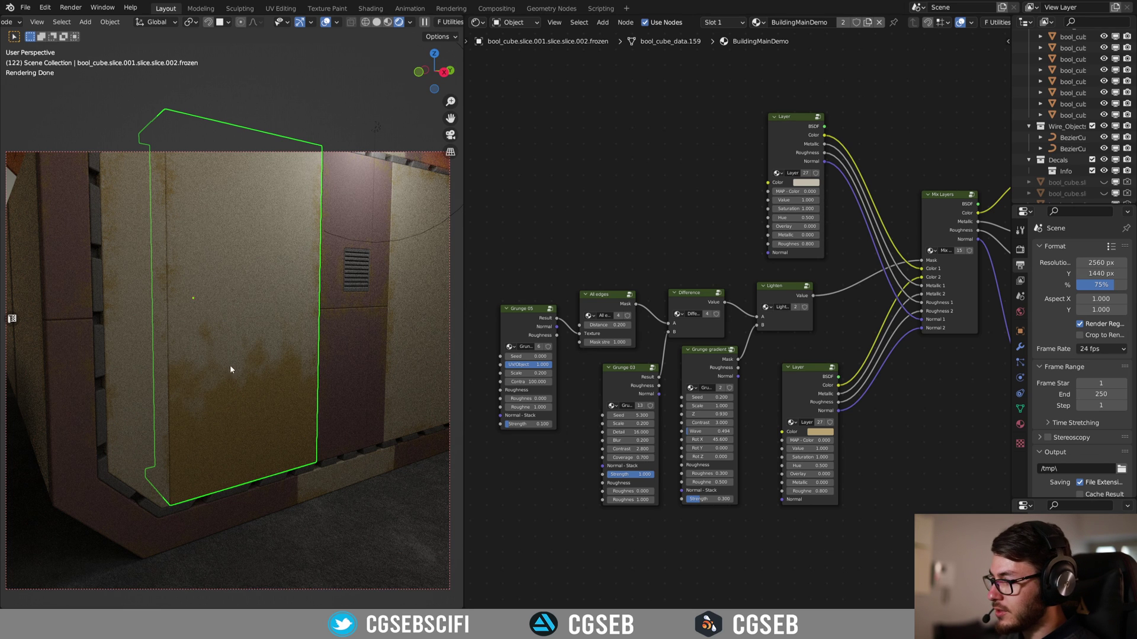
{"action": "scroll", "coordinate": [264, 342], "scroll_direction": "up", "scroll_amount": 1}
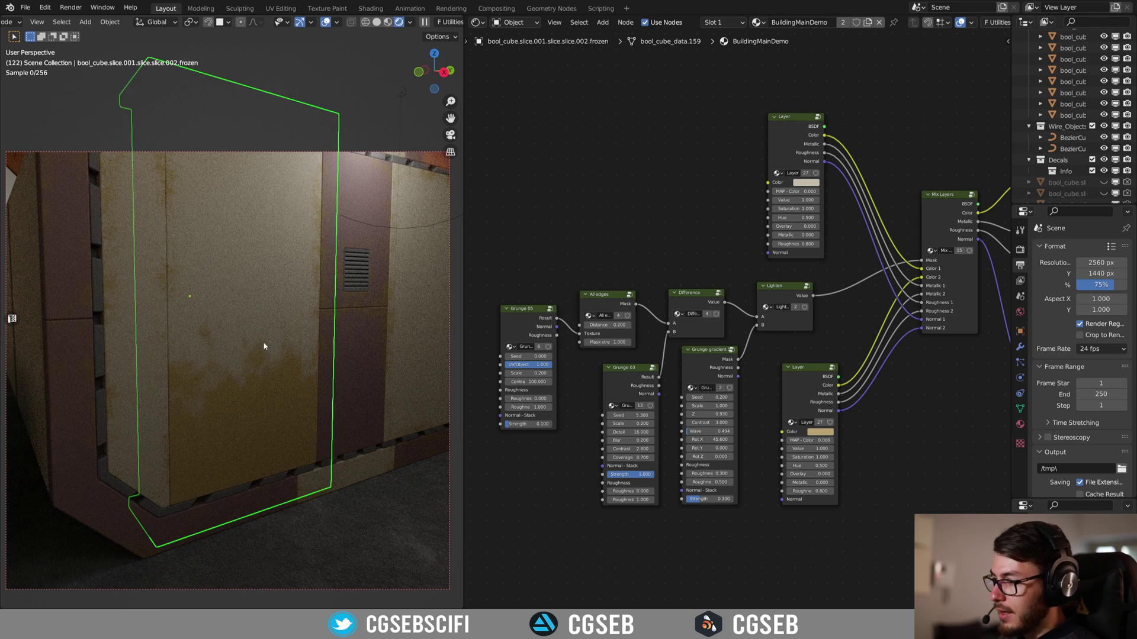
{"action": "middle_click_drag", "start_coordinate": [659, 216], "coordinate": [600, 221]}
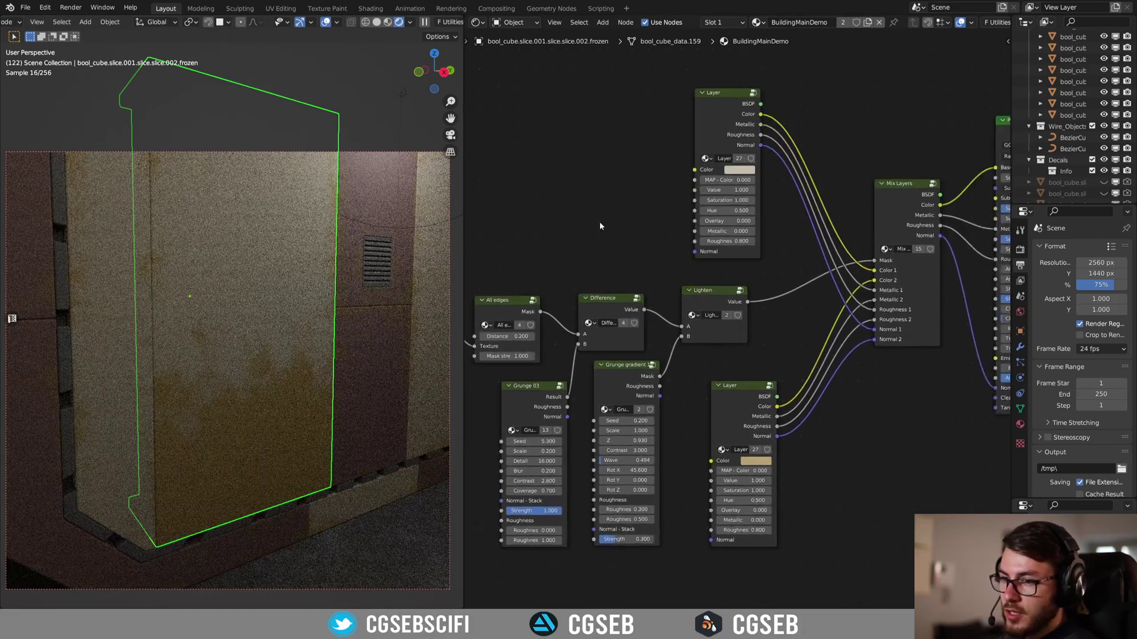
{"action": "scroll", "coordinate": [773, 295], "scroll_direction": "up", "scroll_amount": 3}
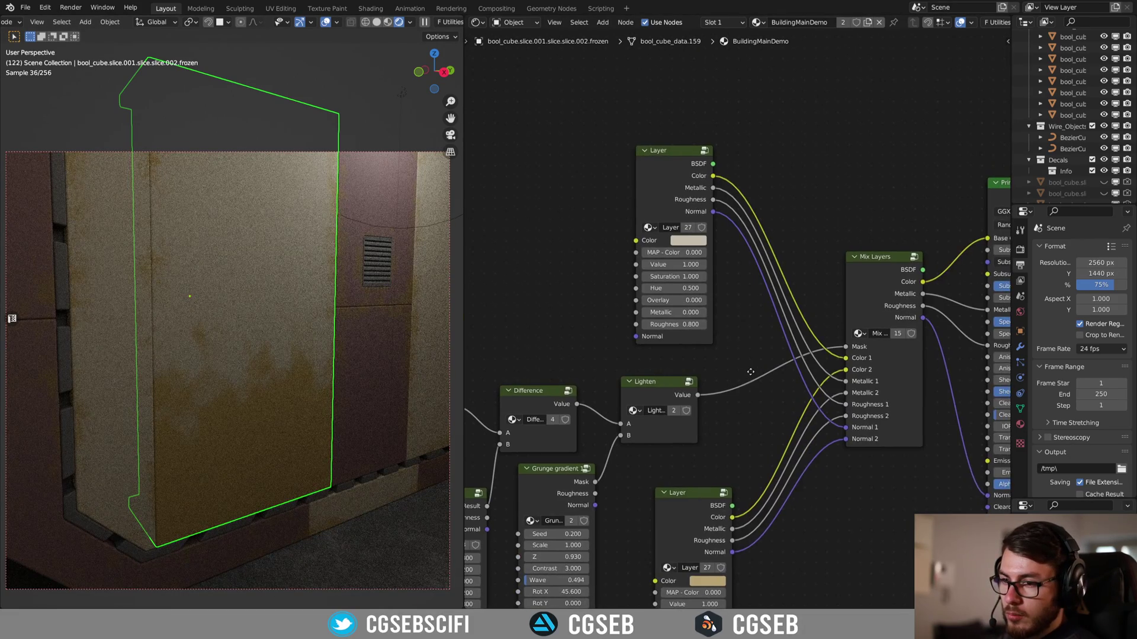
{"action": "middle_click_drag", "start_coordinate": [751, 372], "coordinate": [719, 342]}
{"action": "left_click", "coordinate": [838, 264]}
{"action": "left_click", "coordinate": [639, 146]}
{"action": "left_click_drag", "start_coordinate": [625, 152], "coordinate": [534, 121]}
{"action": "middle_click_drag", "start_coordinate": [479, 307], "coordinate": [574, 145]}
{"action": "mouse_move", "coordinate": [751, 307]}
{"action": "left_mouse_down"}
{"action": "mouse_move", "coordinate": [737, 325]}
{"action": "mouse_move", "coordinate": [755, 339]}
{"action": "mouse_move", "coordinate": [738, 310]}
{"action": "left_mouse_up"}
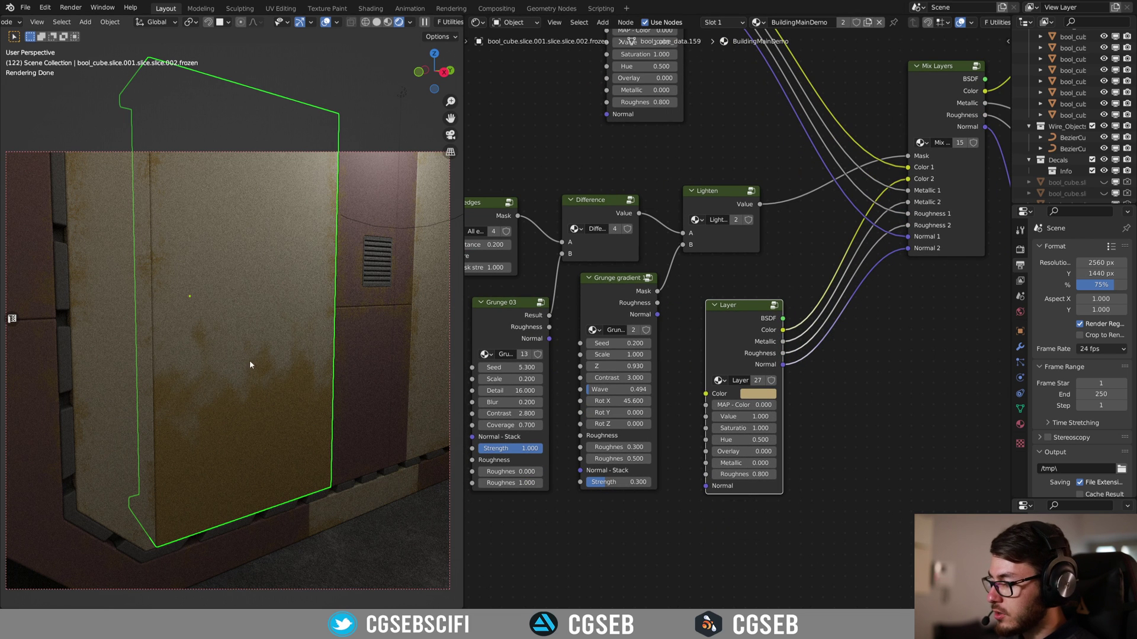
{"action": "middle_click_drag", "start_coordinate": [585, 189], "coordinate": [587, 400]}
{"action": "left_click_drag", "start_coordinate": [636, 168], "coordinate": [554, 146]}
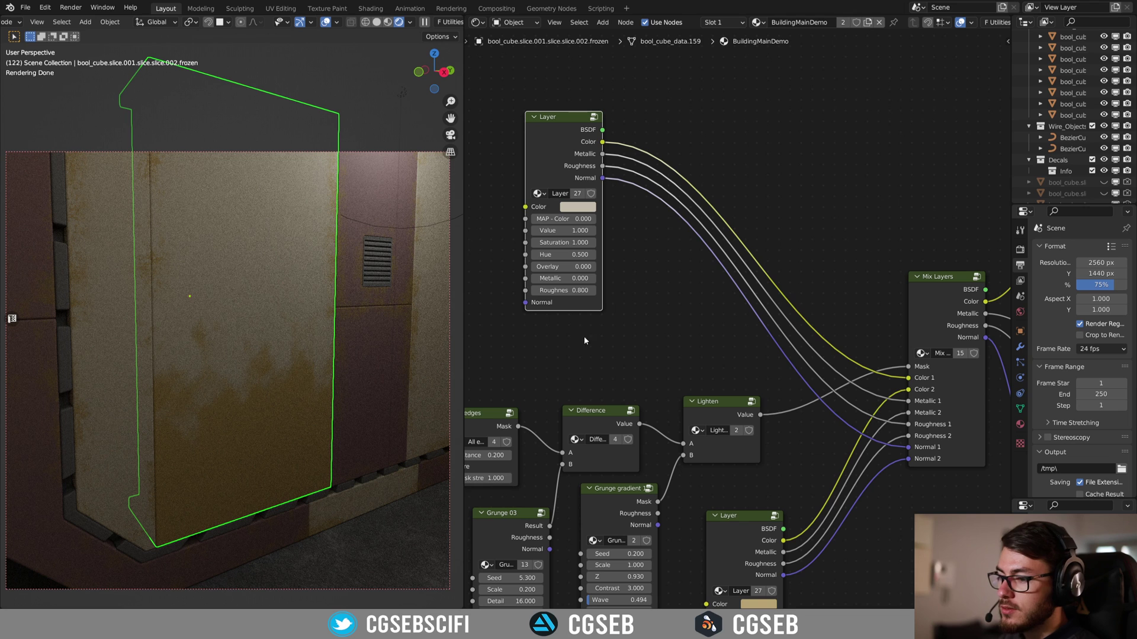
{"action": "mouse_move", "coordinate": [750, 529]}
{"action": "left_mouse_down"}
{"action": "mouse_move", "coordinate": [738, 526]}
{"action": "mouse_move", "coordinate": [748, 523]}
{"action": "left_mouse_up"}
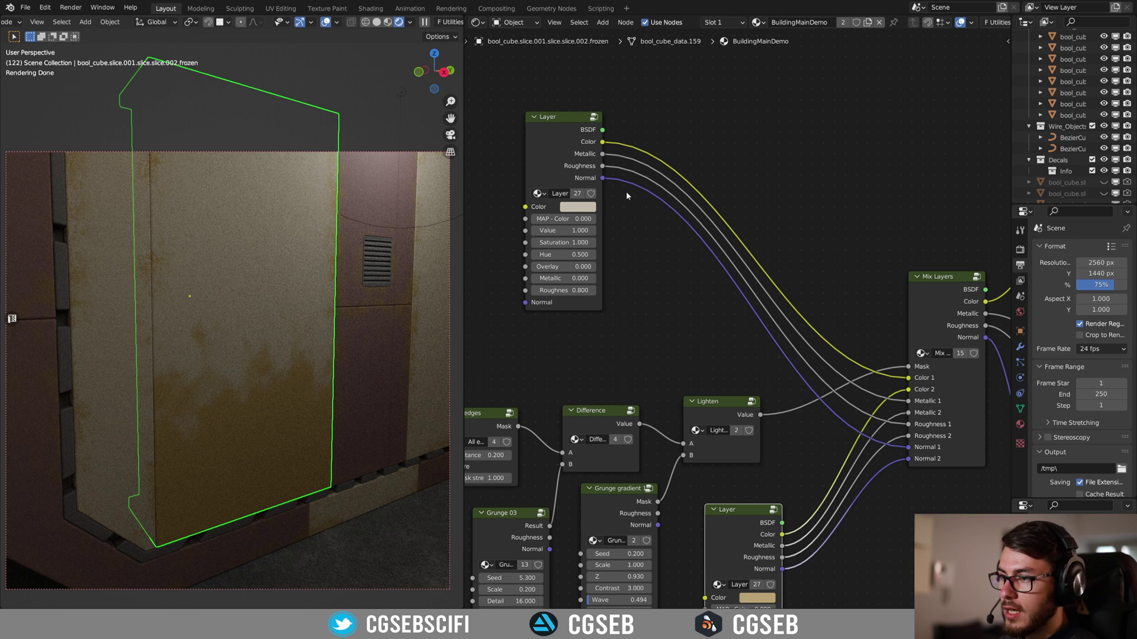
Insert a new Mix Layers node between the upper Layer node and the existing Mix Layers node, and arrange the nodes with space between them
{"action": "left_click", "coordinate": [581, 176]}
{"action": "middle_click_drag", "start_coordinate": [686, 292], "coordinate": [734, 252]}
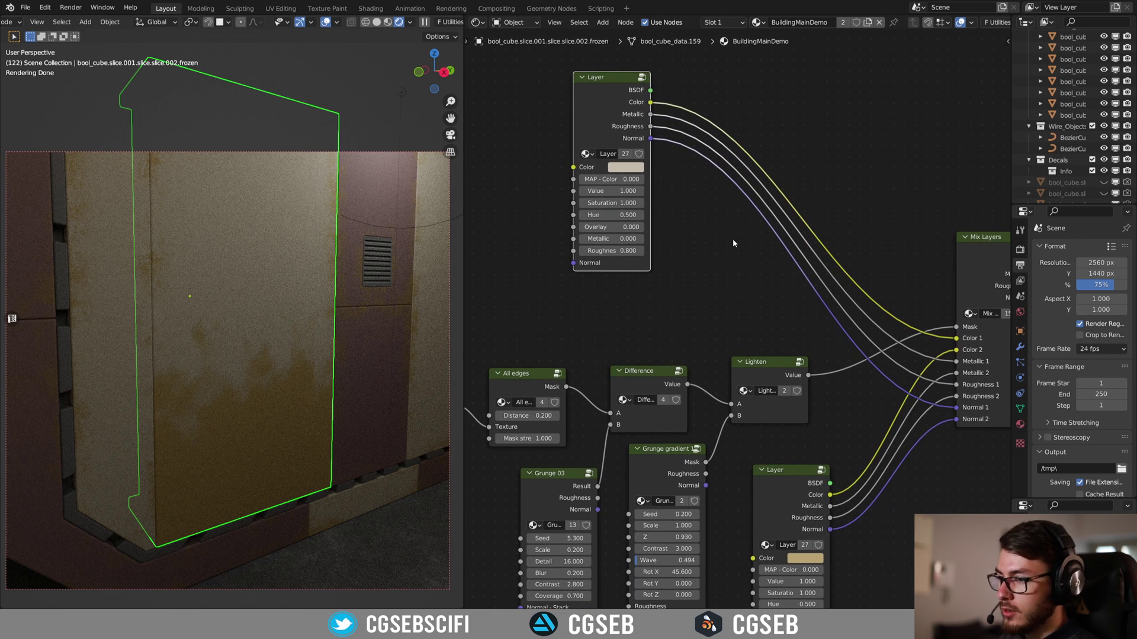
{"action": "key", "text": "f"}
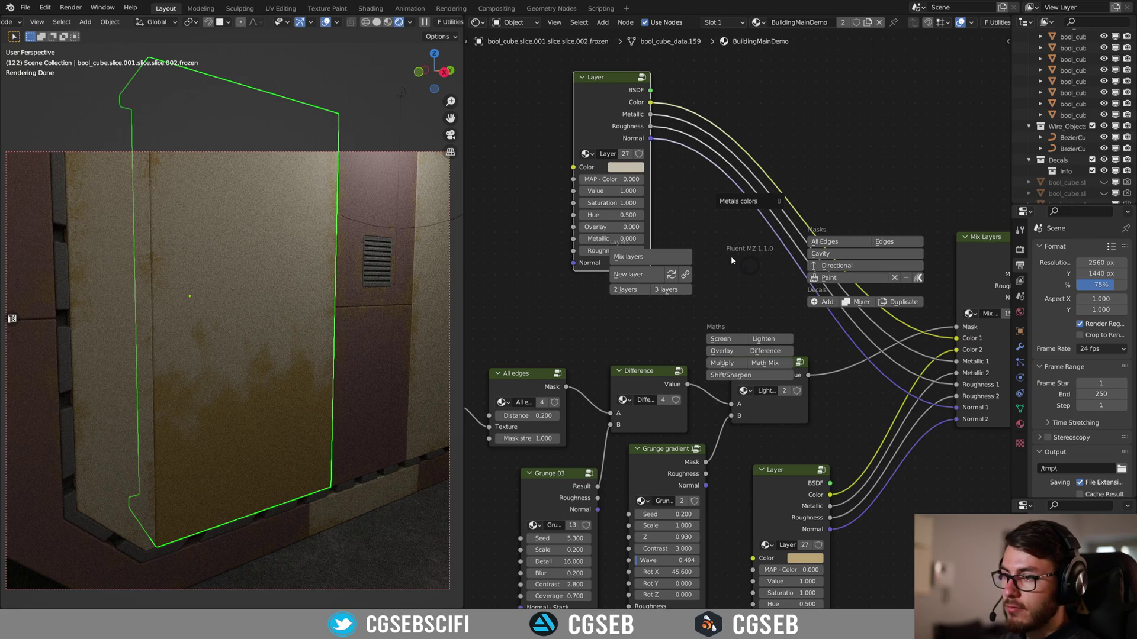
{"action": "left_click", "coordinate": [652, 255]}
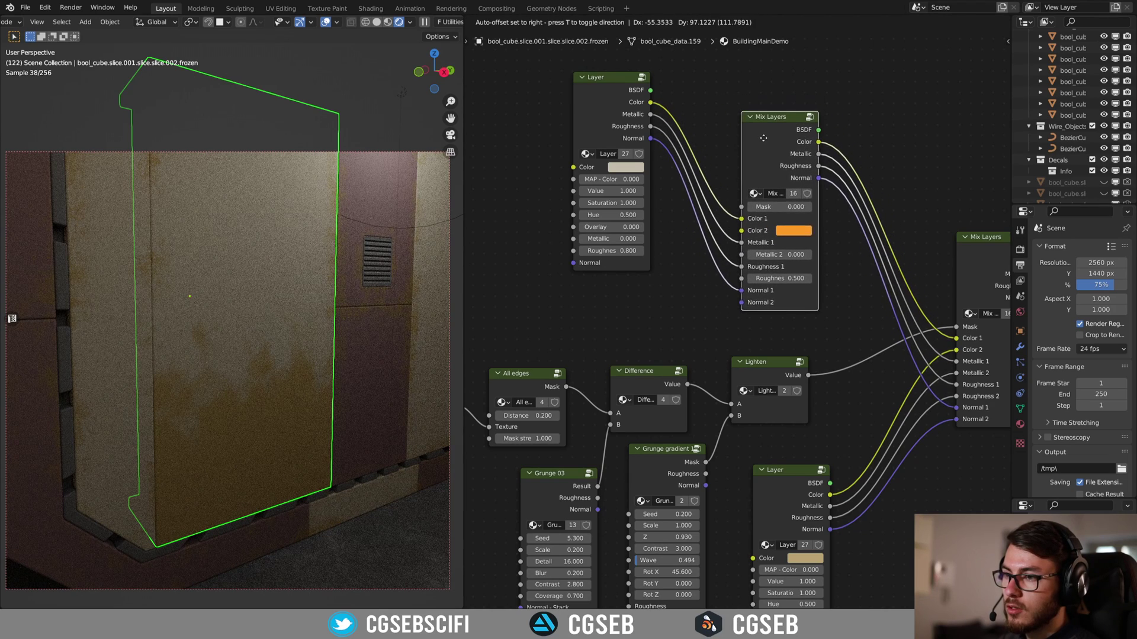
{"action": "left_click", "coordinate": [769, 138]}
{"action": "left_click_drag", "start_coordinate": [631, 116], "coordinate": [638, 92]}
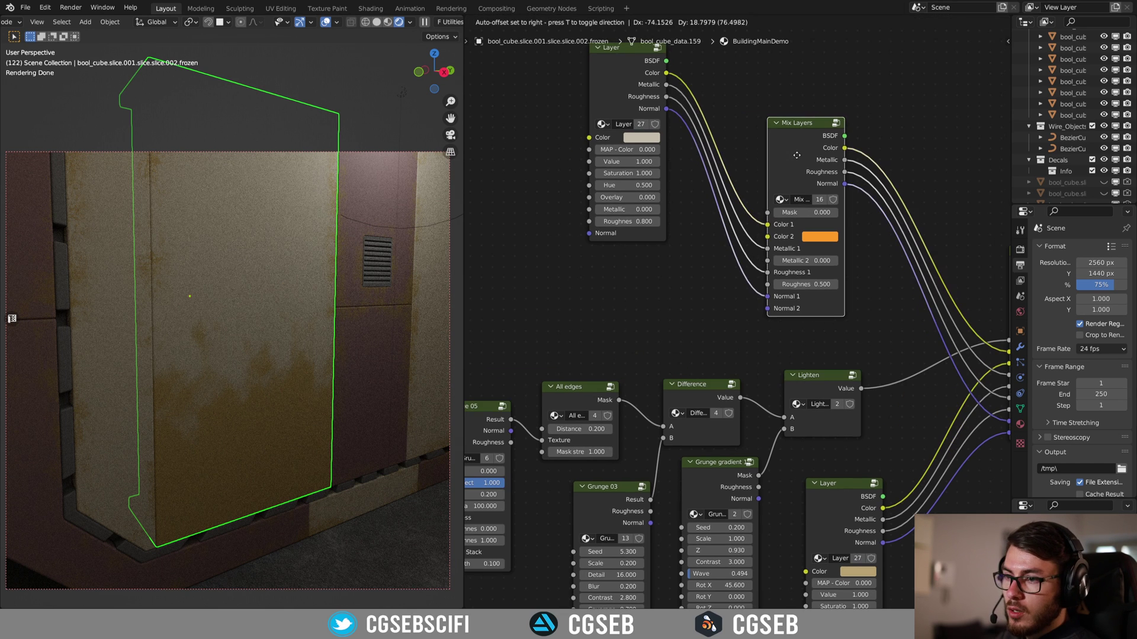
{"action": "left_click_drag", "start_coordinate": [796, 157], "coordinate": [791, 160]}
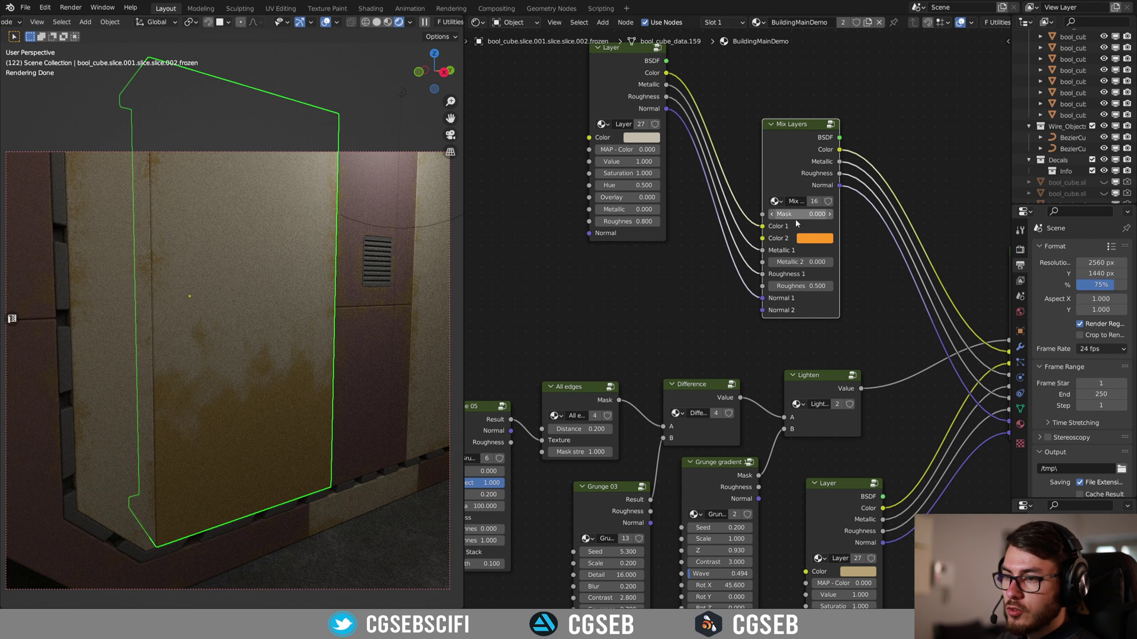
Add a Fluent decal using the LAB.png image from the DecalsPNG folder
{"action": "scroll", "coordinate": [793, 216], "scroll_direction": "up", "scroll_amount": 2}
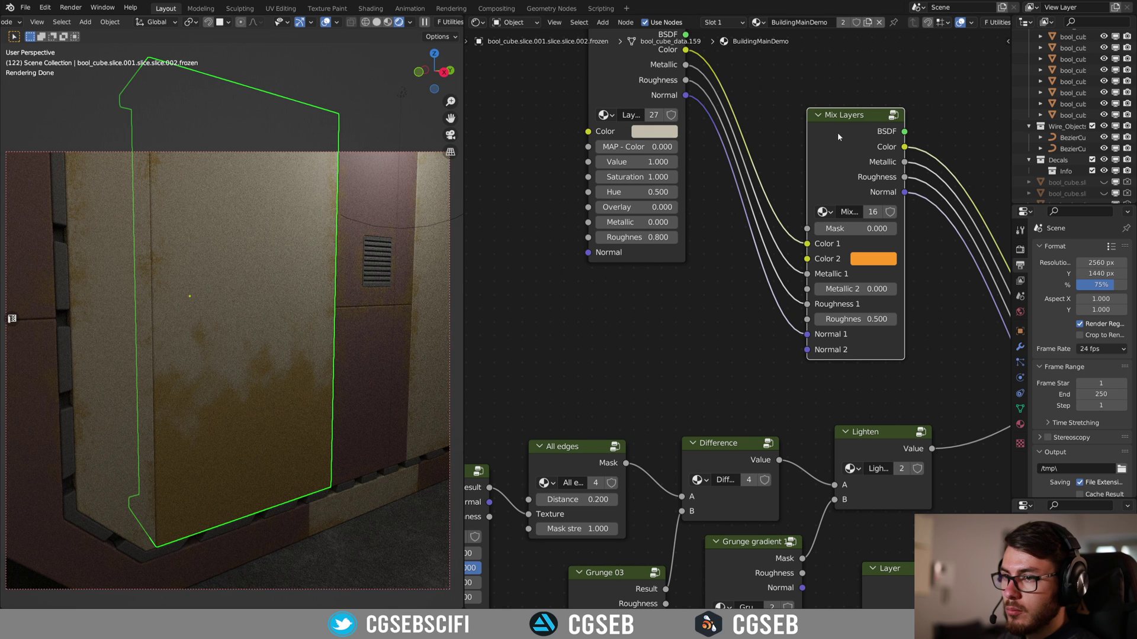
{"action": "key", "text": "f"}
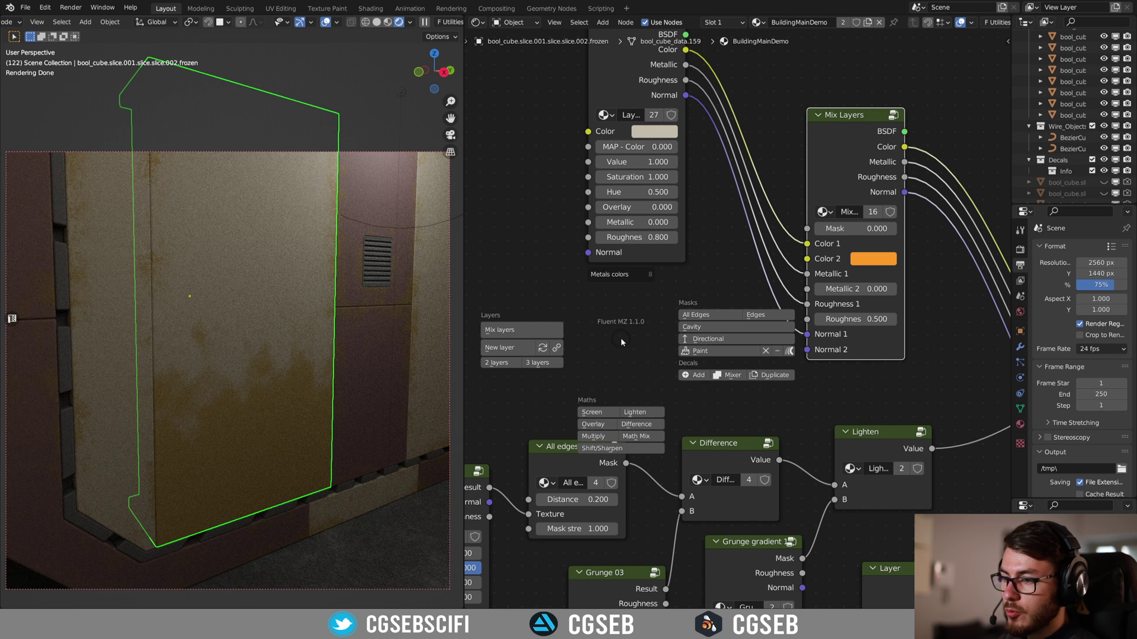
{"action": "left_click", "coordinate": [697, 375]}
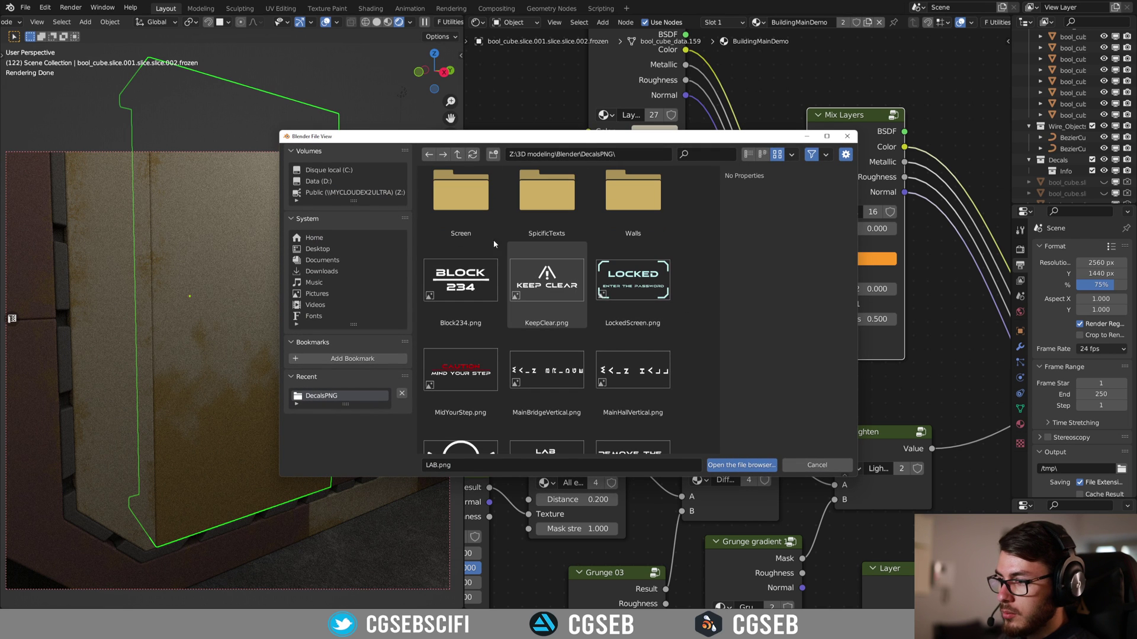
{"action": "scroll", "coordinate": [521, 284], "scroll_direction": "down", "scroll_amount": 4}
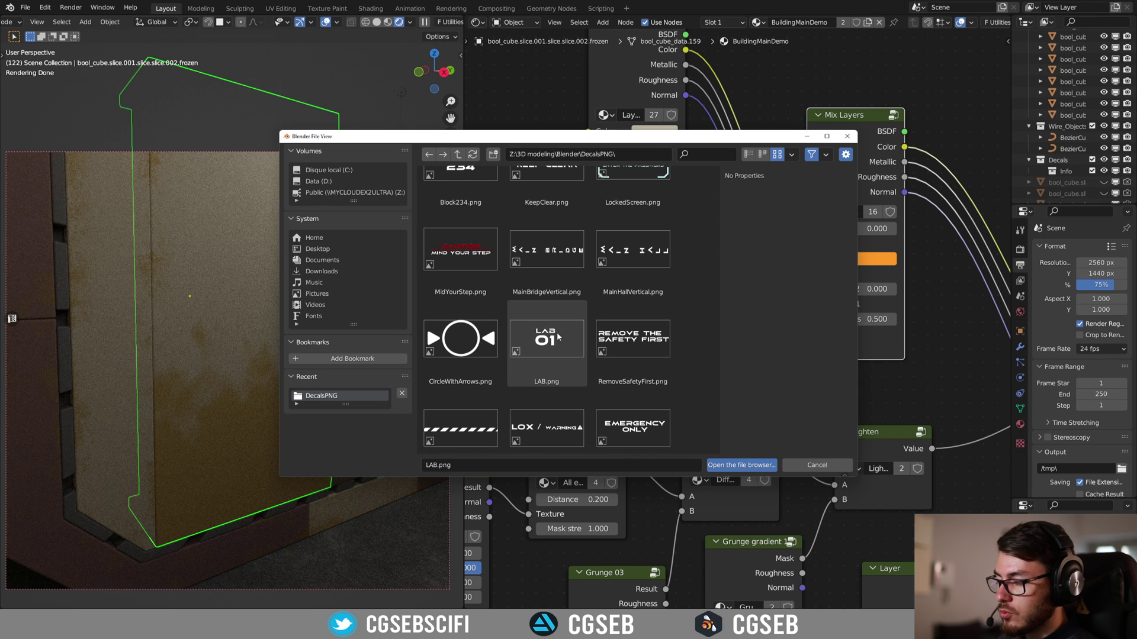
{"action": "left_click", "coordinate": [572, 340]}
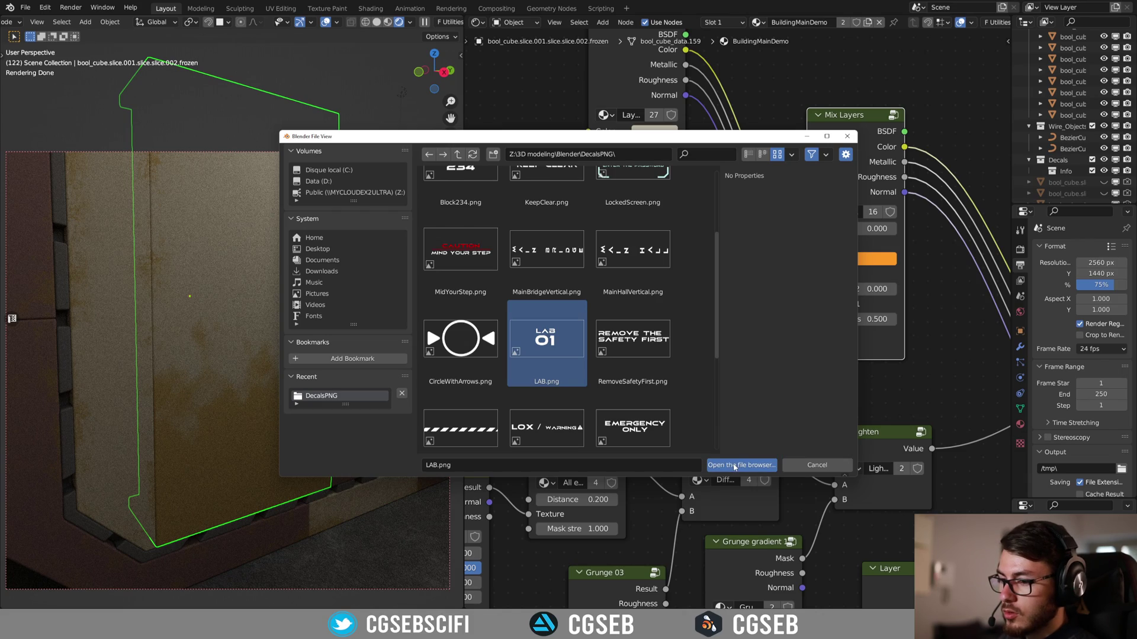
{"action": "left_click", "coordinate": [734, 466]}
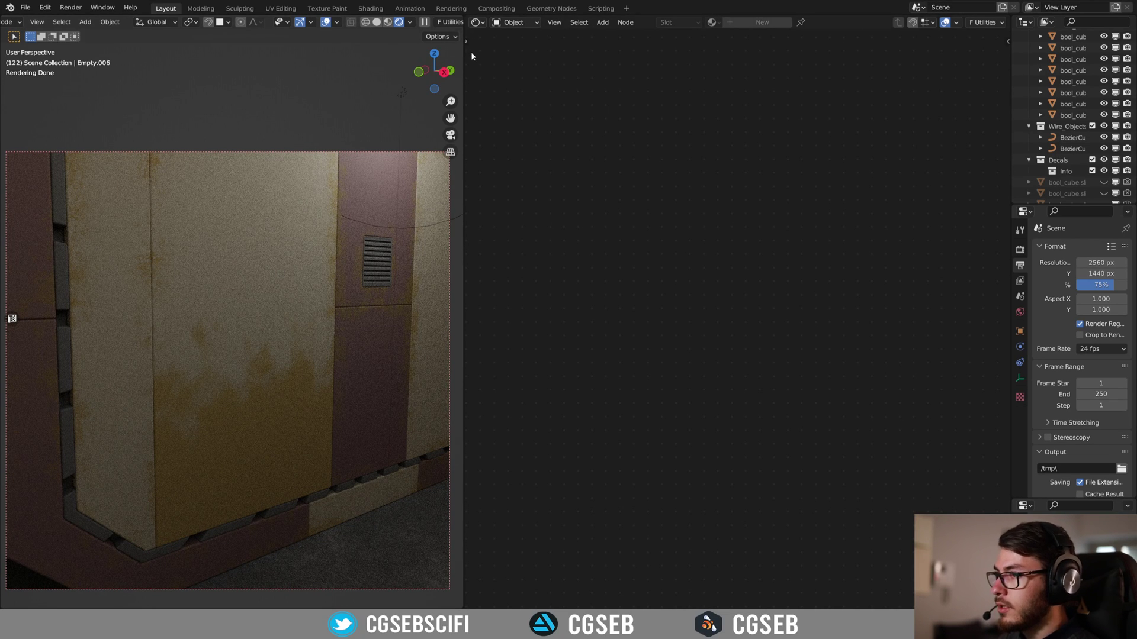
Use Move decal to place the decal on the upper part of the building block's front face
{"action": "key", "text": "n"}
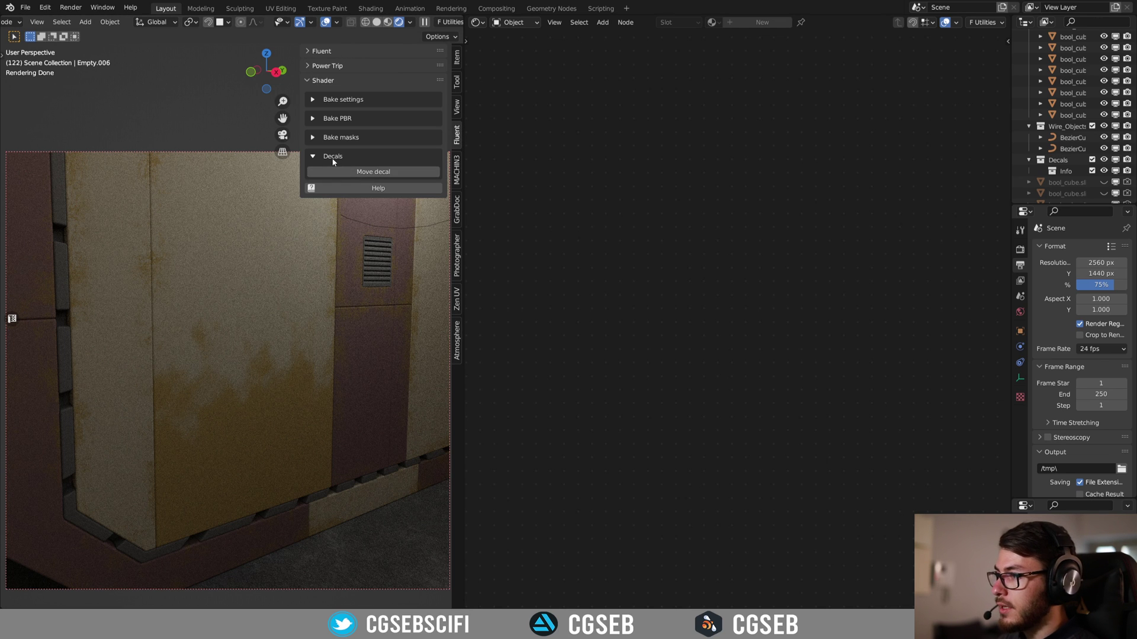
{"action": "left_click", "coordinate": [383, 171]}
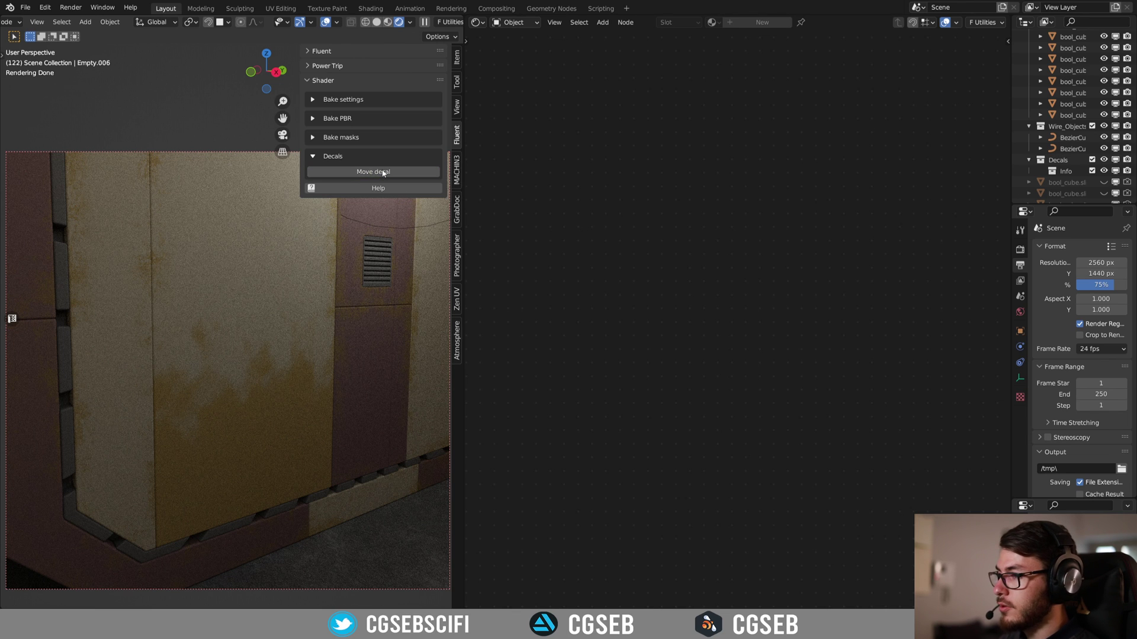
{"action": "left_click", "coordinate": [245, 264]}
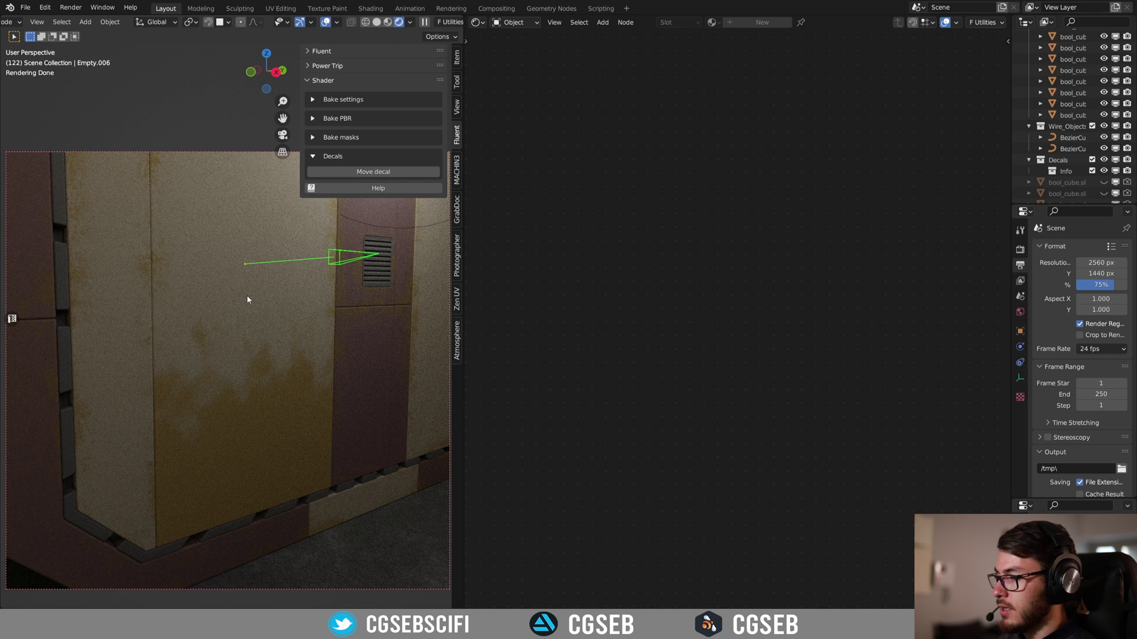
On the building block's material, connect the decal node's Mask to the new Mix Layers' Mask and its Color to Color 2
{"action": "left_click", "coordinate": [261, 238]}
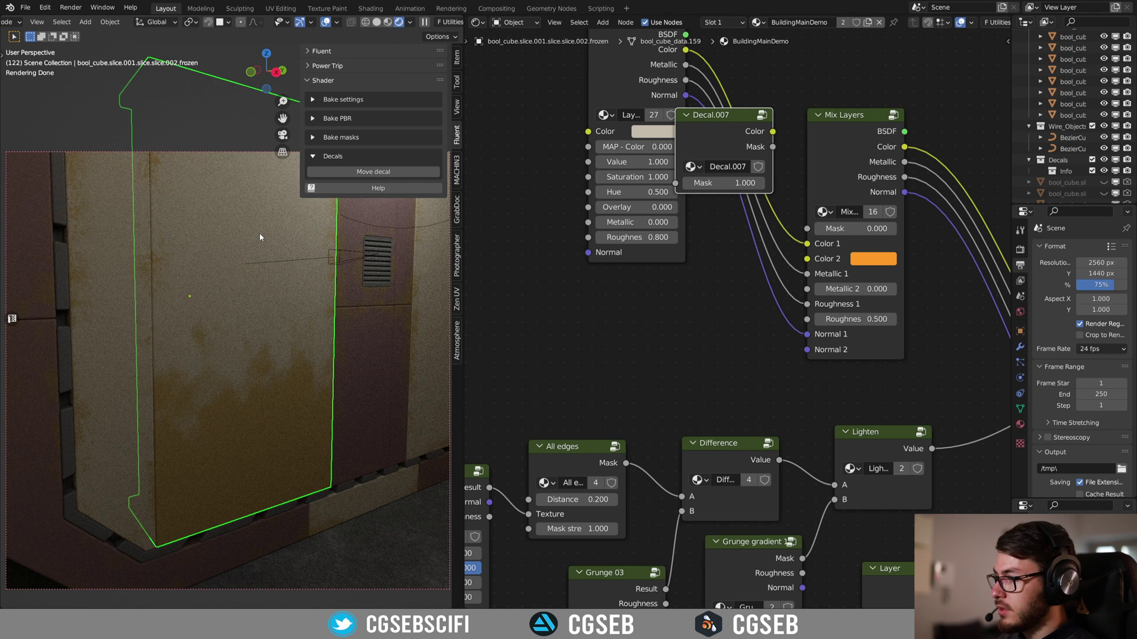
{"action": "left_click_drag", "start_coordinate": [731, 127], "coordinate": [807, 228]}
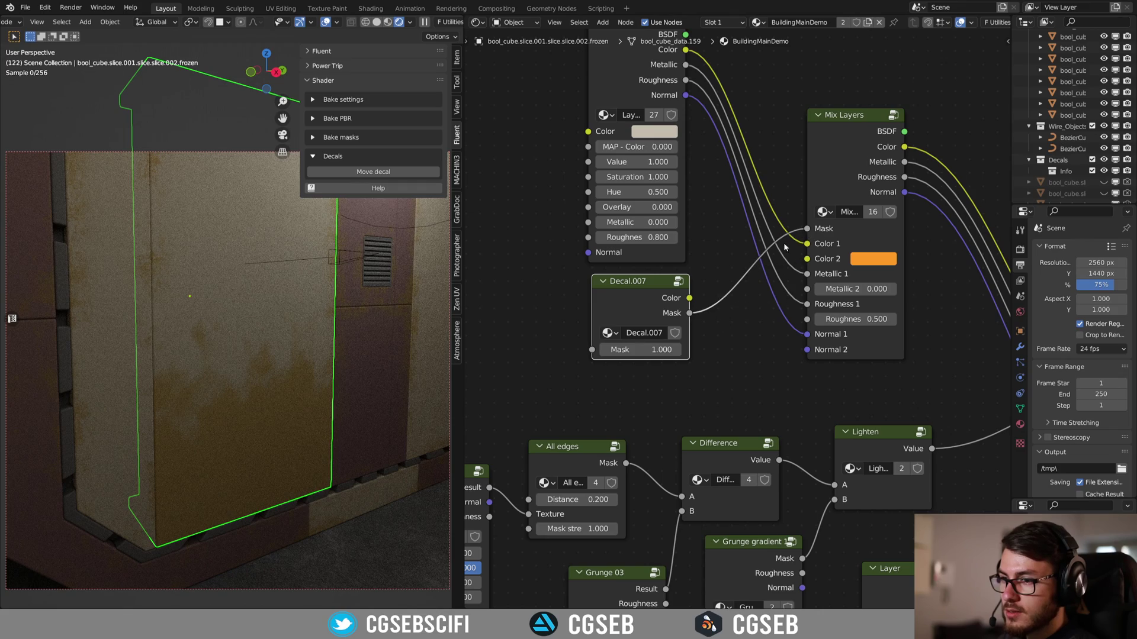
{"action": "left_click_drag", "start_coordinate": [689, 298], "coordinate": [807, 259]}
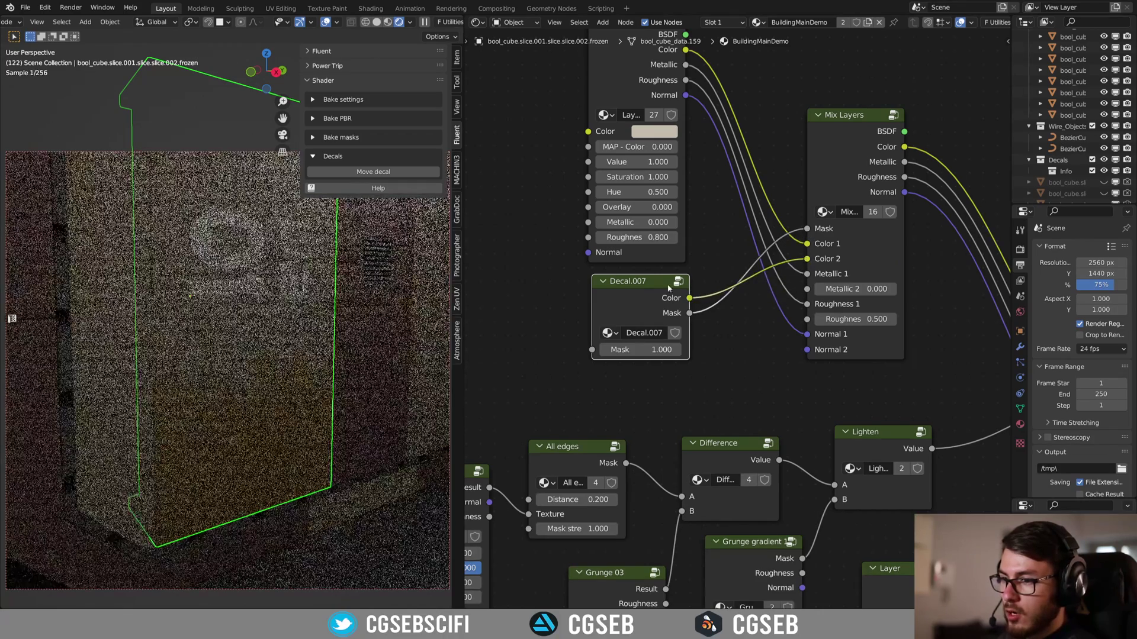
Select the decal's empty and rotate it 90° around the global X axis
{"action": "left_click", "coordinate": [363, 256]}
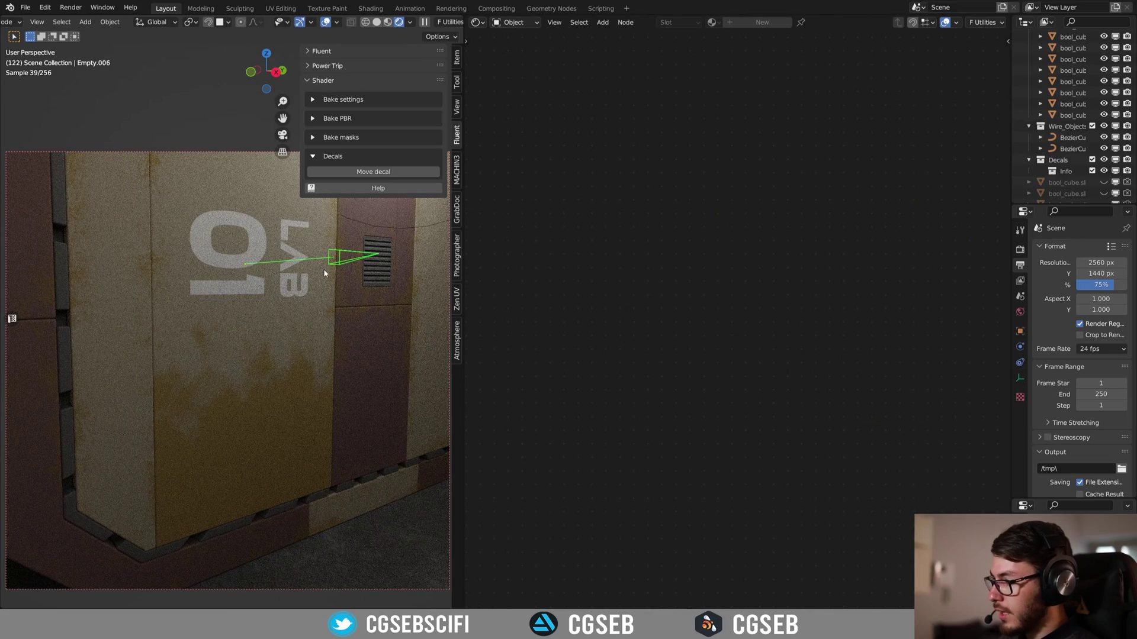
{"action": "key", "text": "g"}
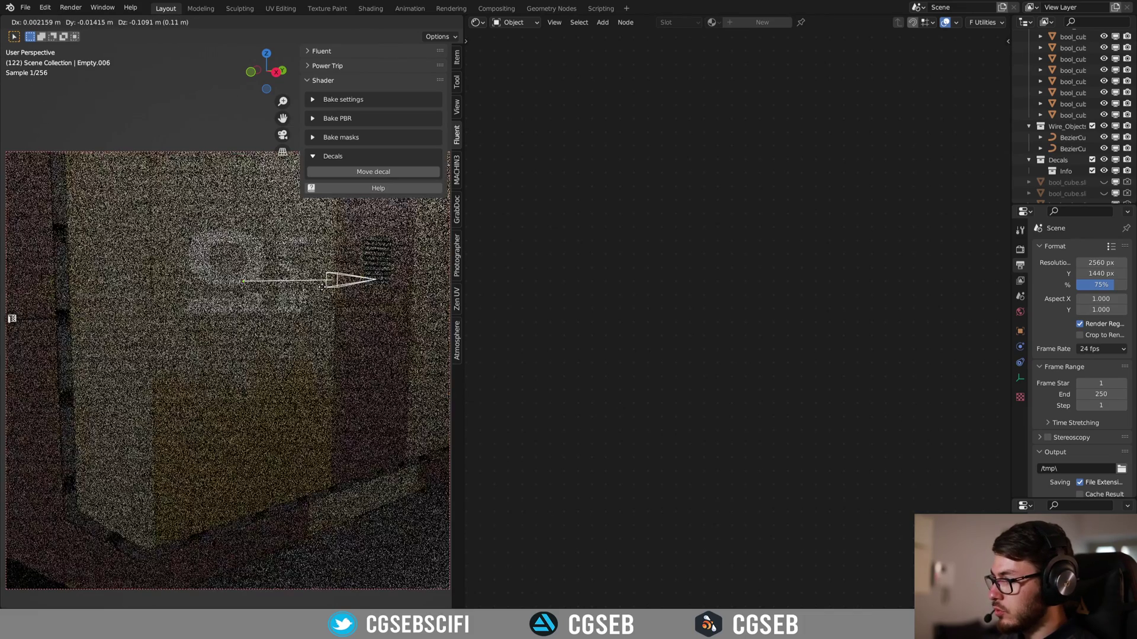
{"action": "left_click", "coordinate": [382, 331]}
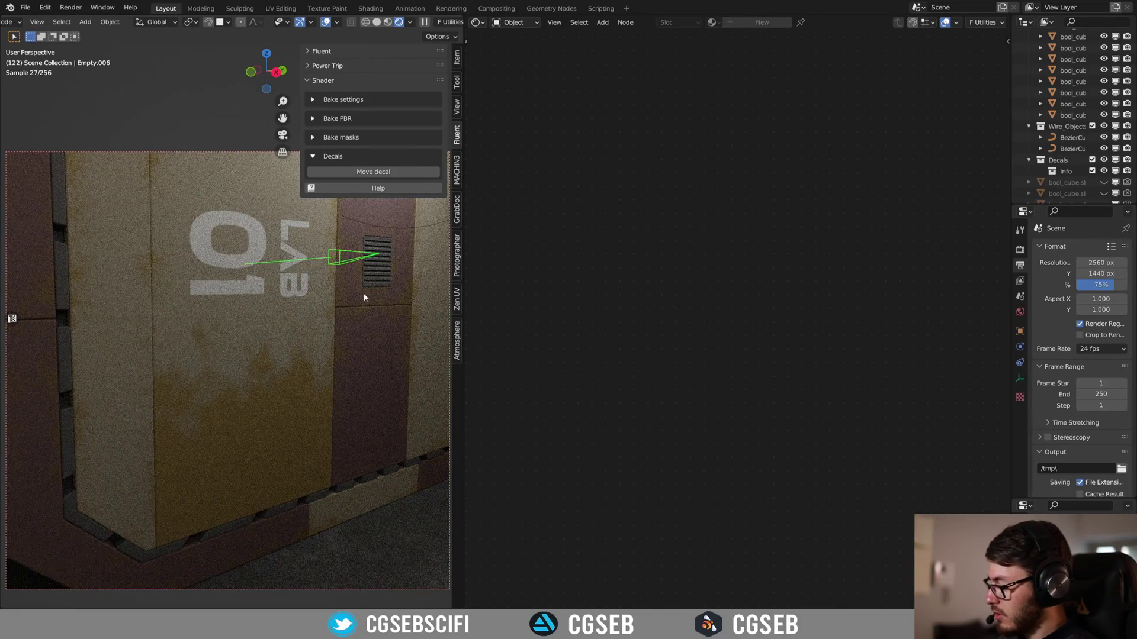
{"action": "key", "text": "r"}
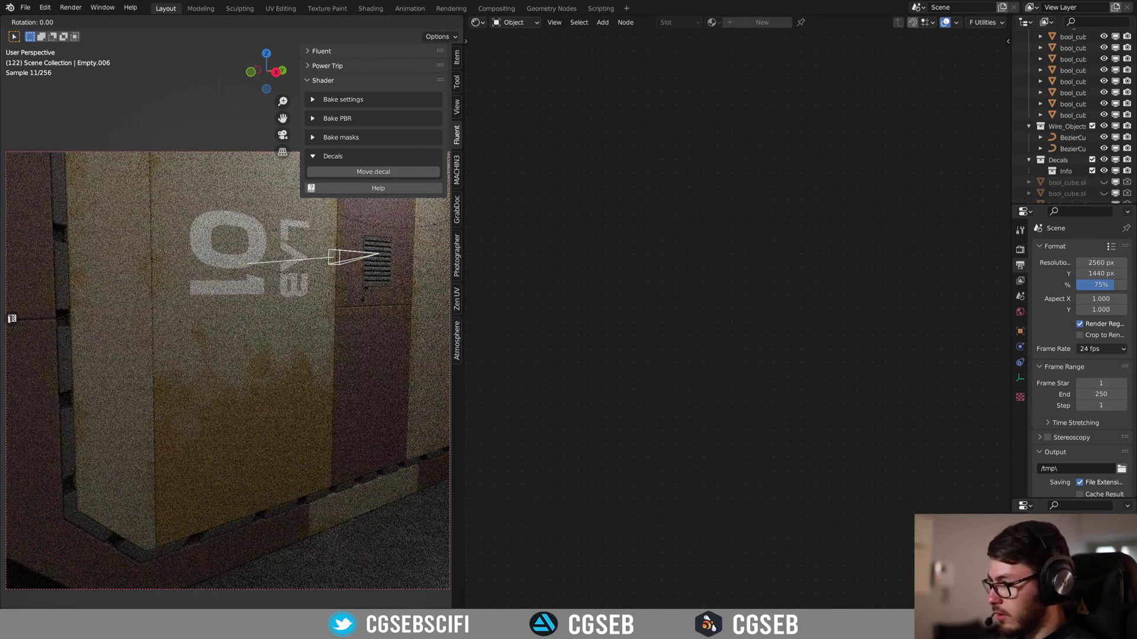
{"action": "type", "text": "x90"}
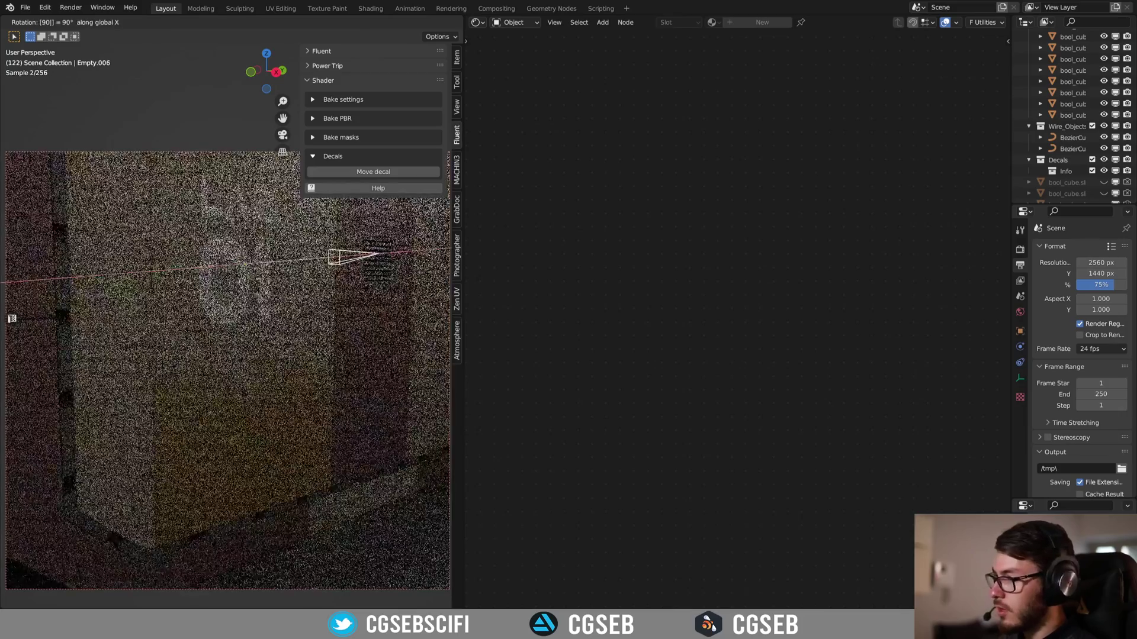
{"action": "key", "text": "Return"}
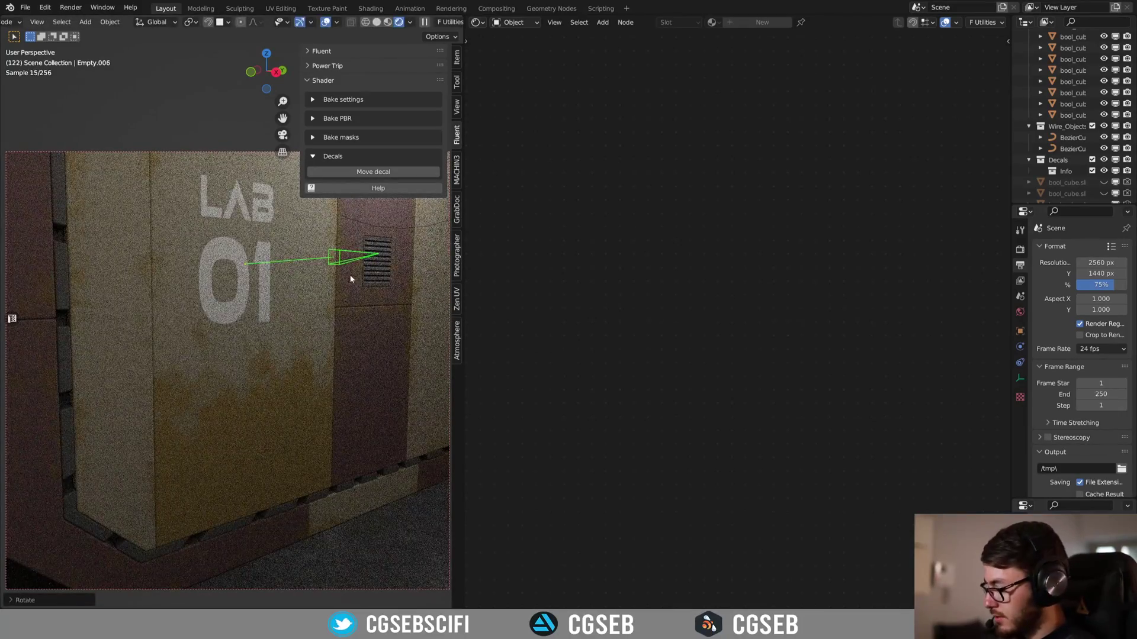
Widen the decal by scaling its empty to about 1.37 along the global Y axis
{"action": "key", "text": "s"}
{"action": "right_click", "coordinate": [340, 284]}
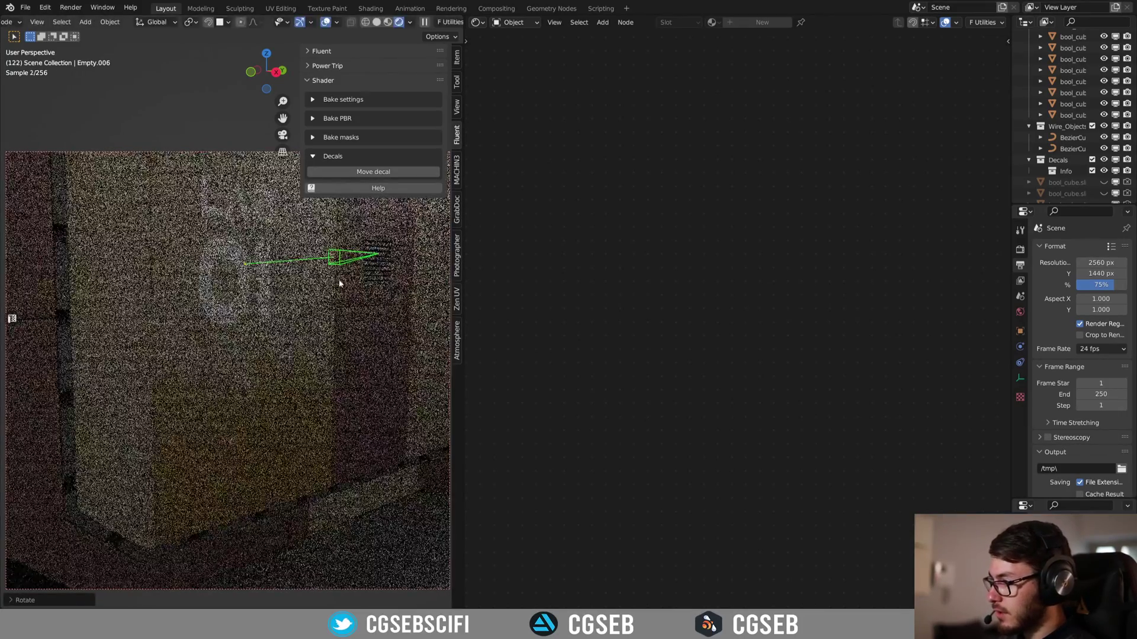
{"action": "key", "text": "s"}
{"action": "key", "text": "y"}
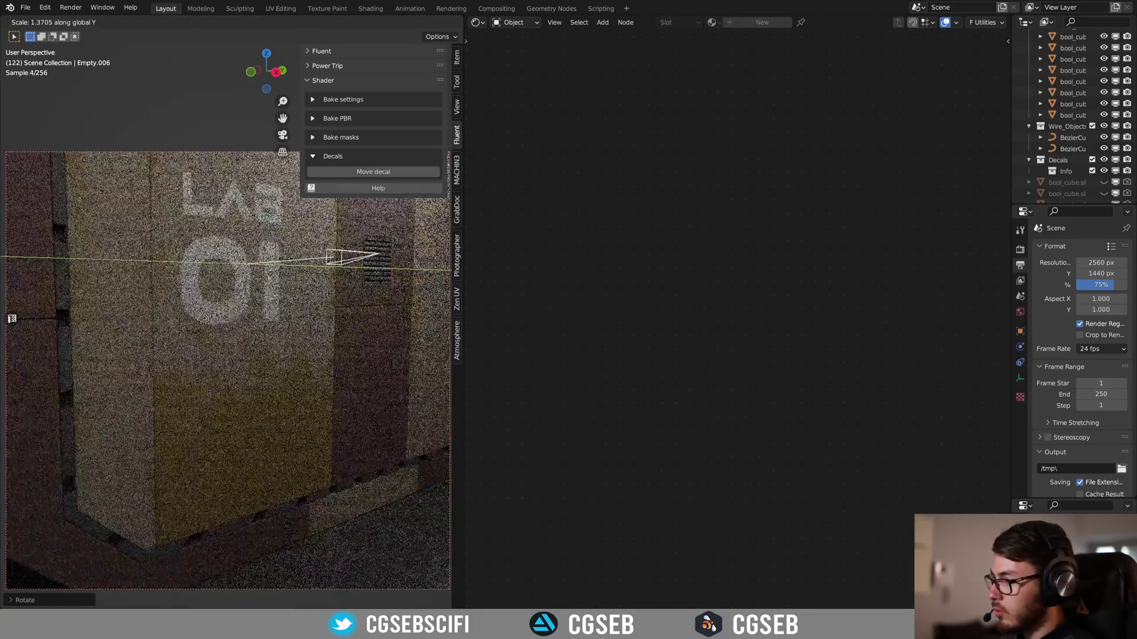
{"action": "left_click", "coordinate": [309, 270]}
Move the decal down along the global Z axis so it overlaps the upper edge of the yellow grunge
{"action": "key", "text": "g"}
{"action": "key", "text": "z"}
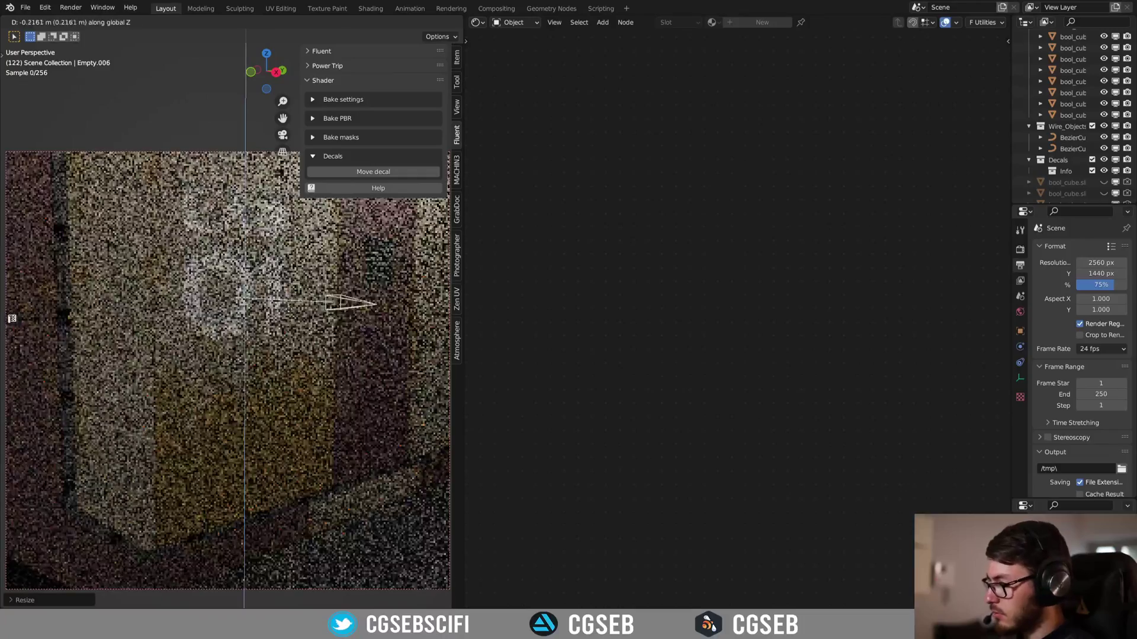
{"action": "left_click", "coordinate": [278, 373]}
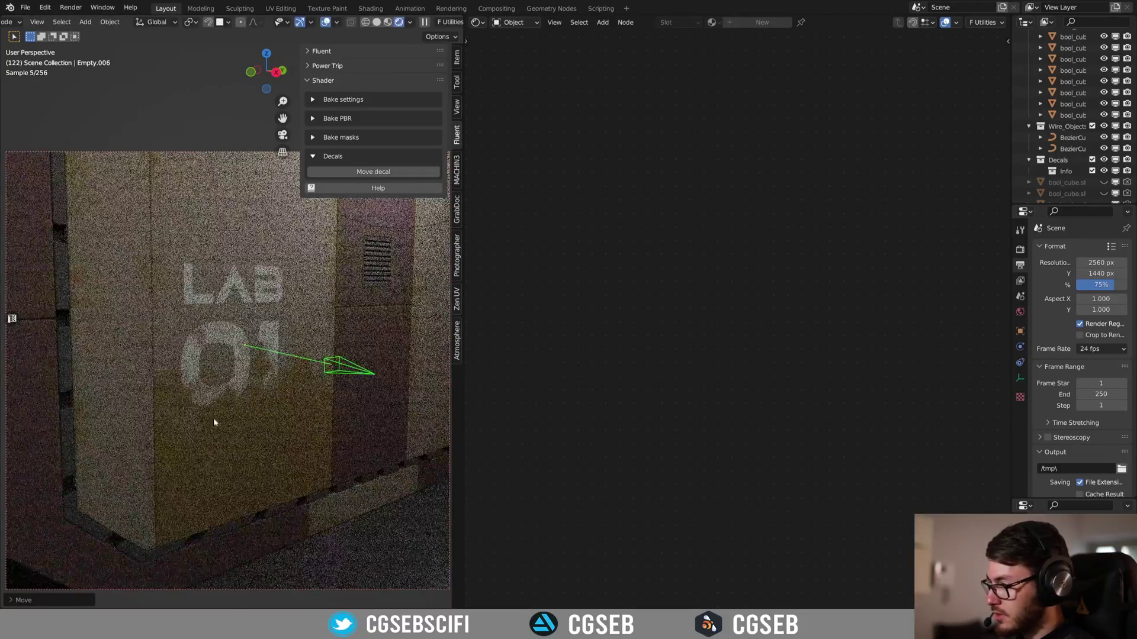
{"action": "middle_click_drag", "start_coordinate": [246, 341], "coordinate": [240, 291], "text": "shift"}
{"action": "scroll", "coordinate": [239, 291], "scroll_direction": "up", "scroll_amount": 1}
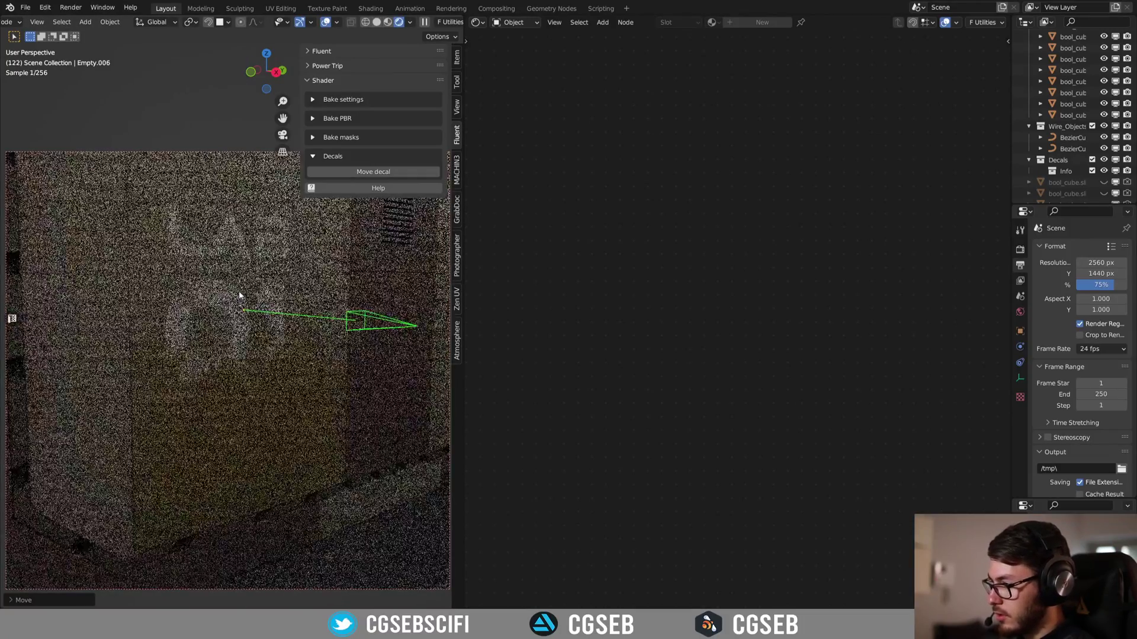
Select the front building block and shift its LAB 01 decal node and beige Layer node away from the Mix Layers node
{"action": "scroll", "coordinate": [264, 303], "scroll_direction": "up", "scroll_amount": 1}
{"action": "scroll", "coordinate": [264, 302], "scroll_direction": "up", "scroll_amount": 1}
{"action": "middle_click_drag", "start_coordinate": [264, 302], "coordinate": [259, 341], "text": "shift"}
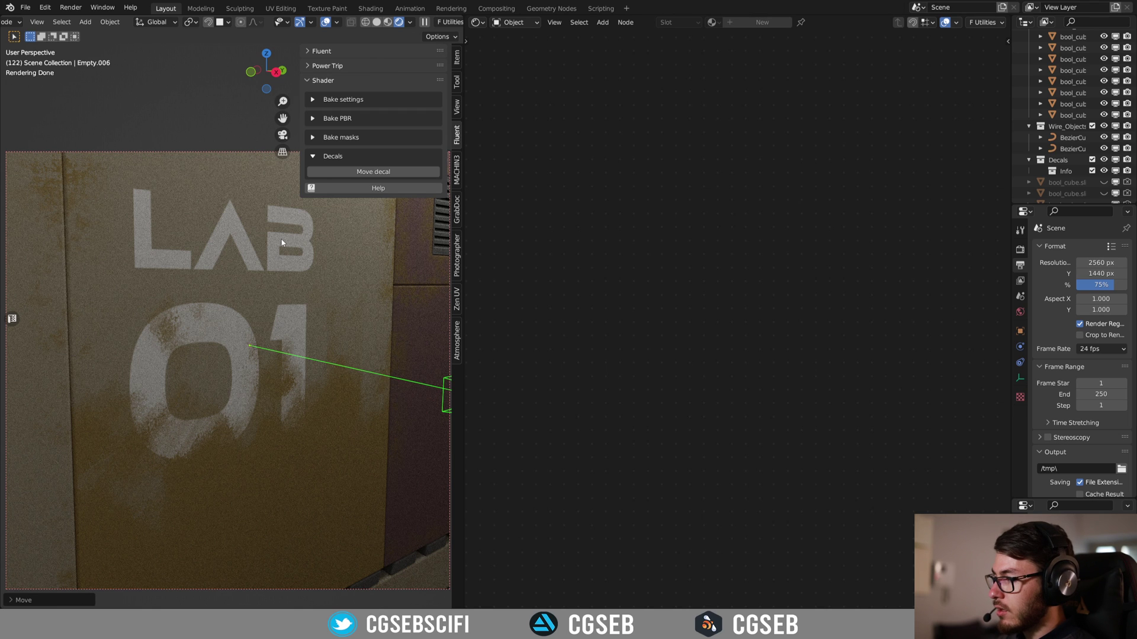
{"action": "left_click", "coordinate": [346, 266]}
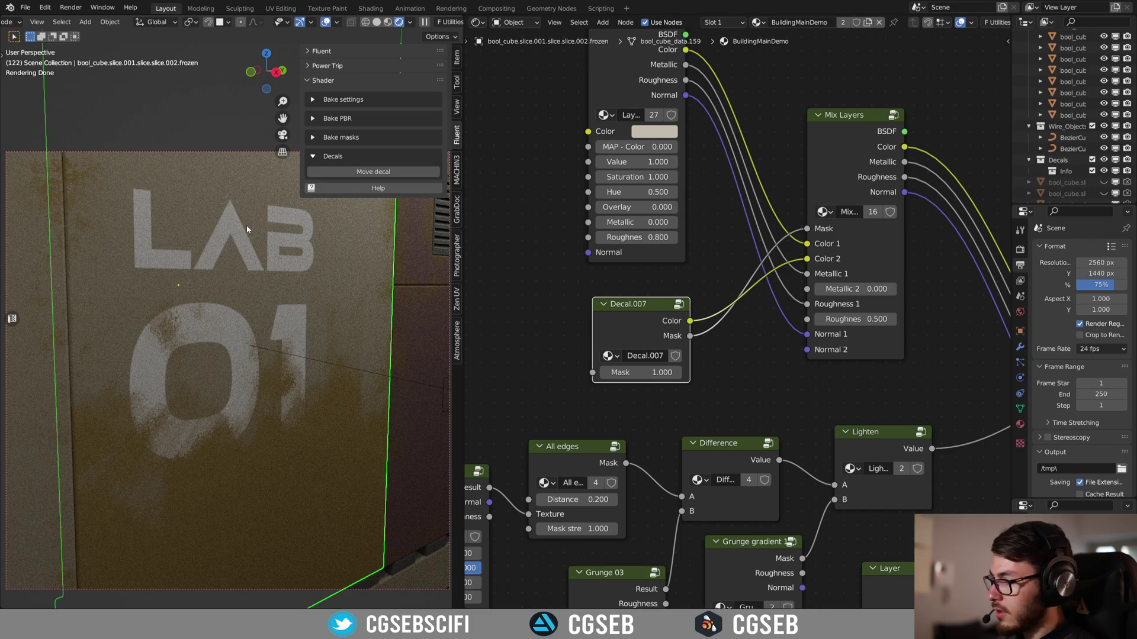
{"action": "scroll", "coordinate": [260, 312], "scroll_direction": "down", "scroll_amount": 2}
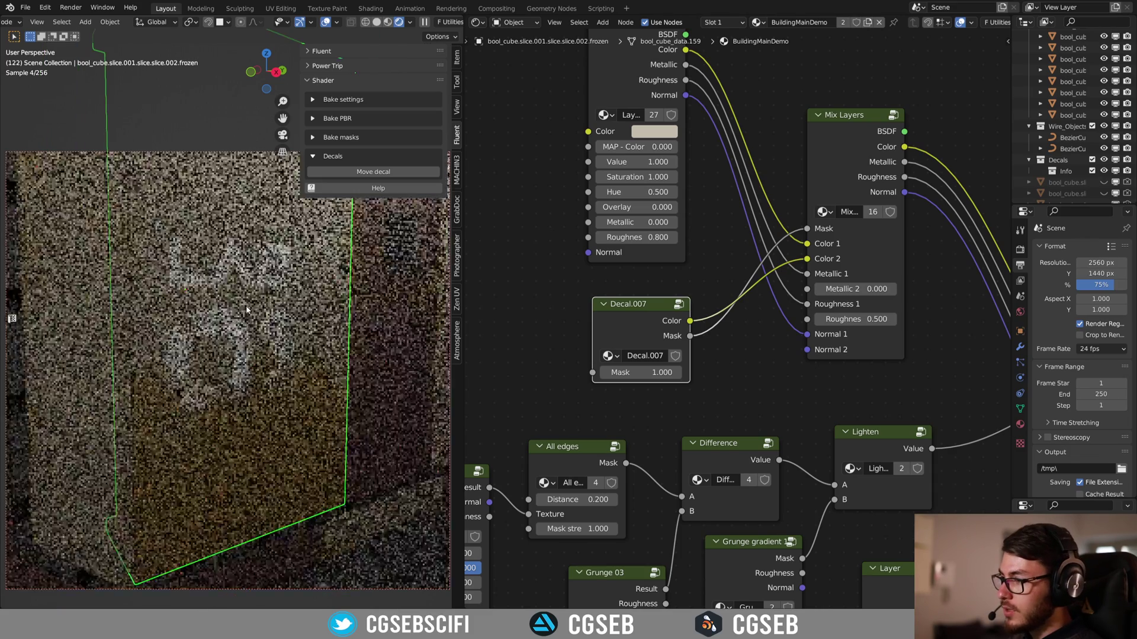
{"action": "middle_click_drag", "start_coordinate": [247, 293], "coordinate": [227, 328], "text": "shift"}
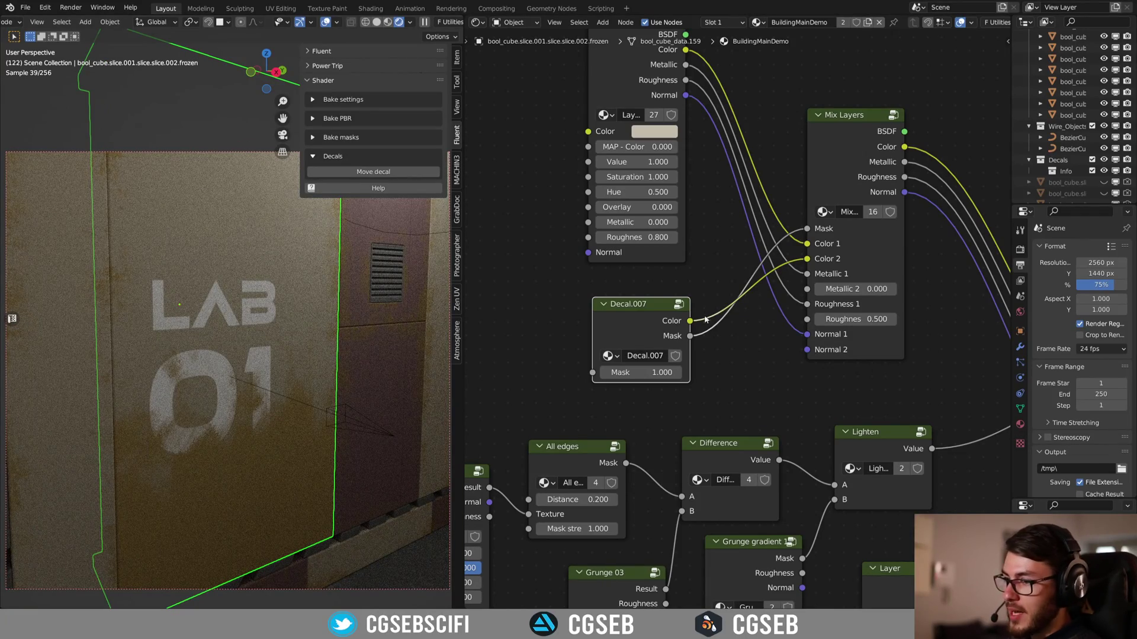
{"action": "left_click_drag", "start_coordinate": [624, 317], "coordinate": [547, 309]}
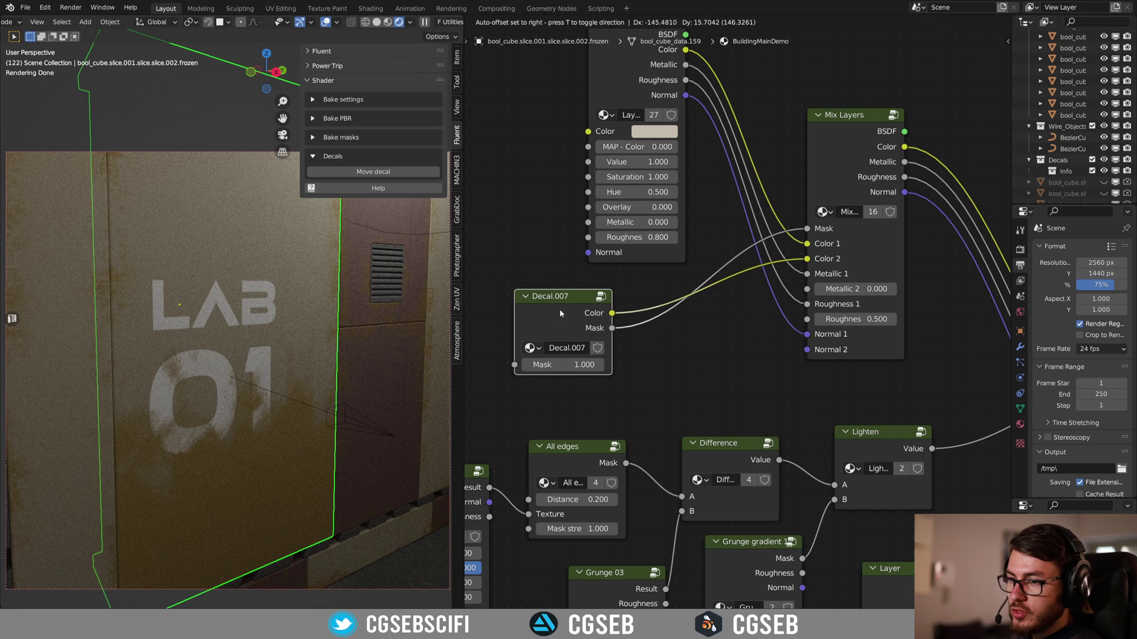
{"action": "middle_click_drag", "start_coordinate": [839, 147], "coordinate": [678, 117]}
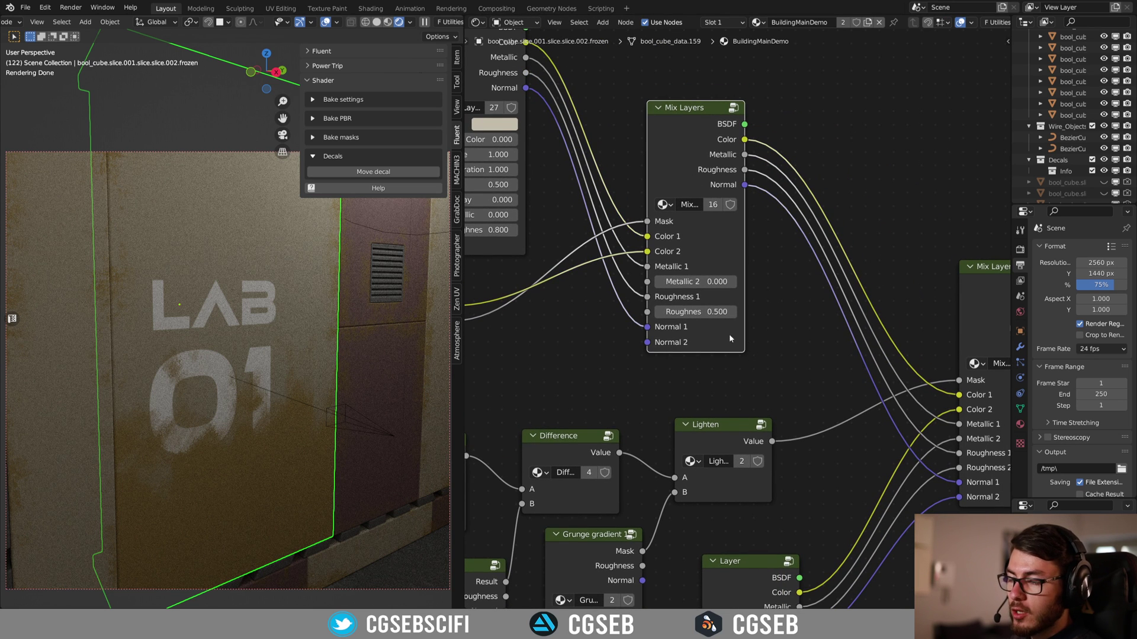
{"action": "middle_click_drag", "start_coordinate": [621, 324], "coordinate": [884, 393]}
{"action": "left_click_drag", "start_coordinate": [715, 125], "coordinate": [603, 91]}
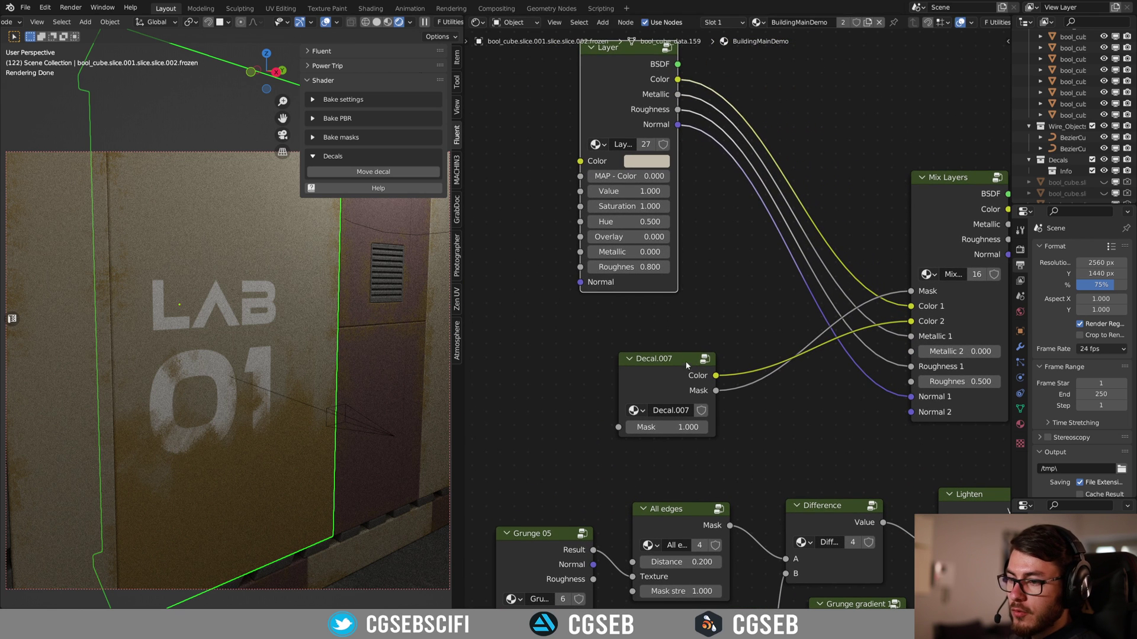
{"action": "left_click_drag", "start_coordinate": [692, 361], "coordinate": [628, 365]}
Add a Fluent Decal Mixer node beside the LAB 01 decal node
{"action": "middle_click_drag", "start_coordinate": [680, 326], "coordinate": [872, 308]}
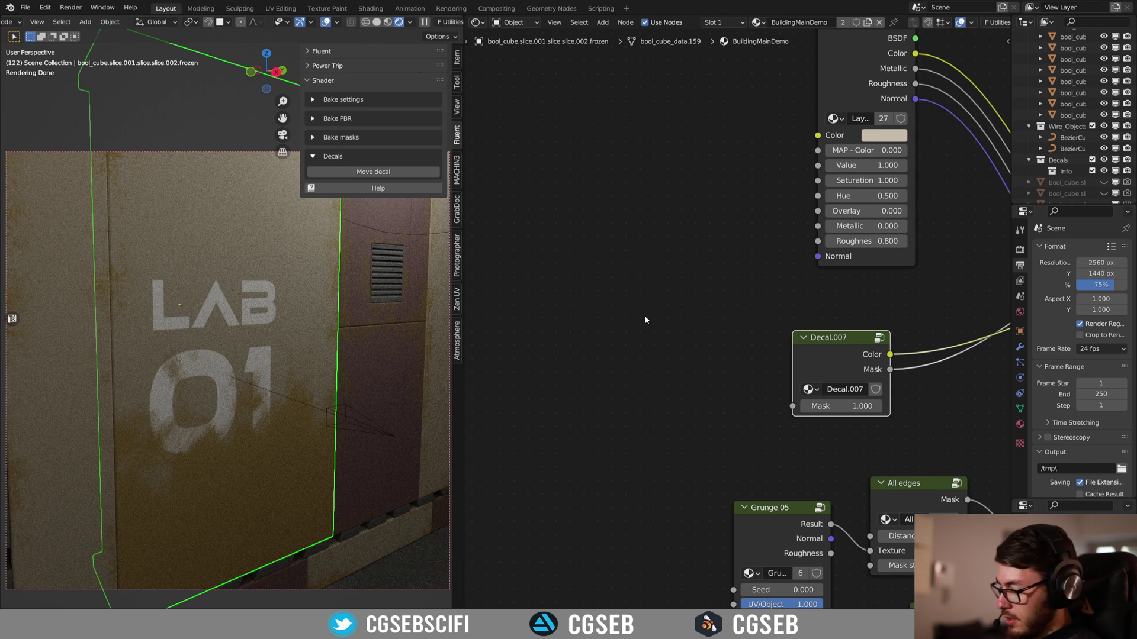
{"action": "key", "text": "ctrl+shift+f"}
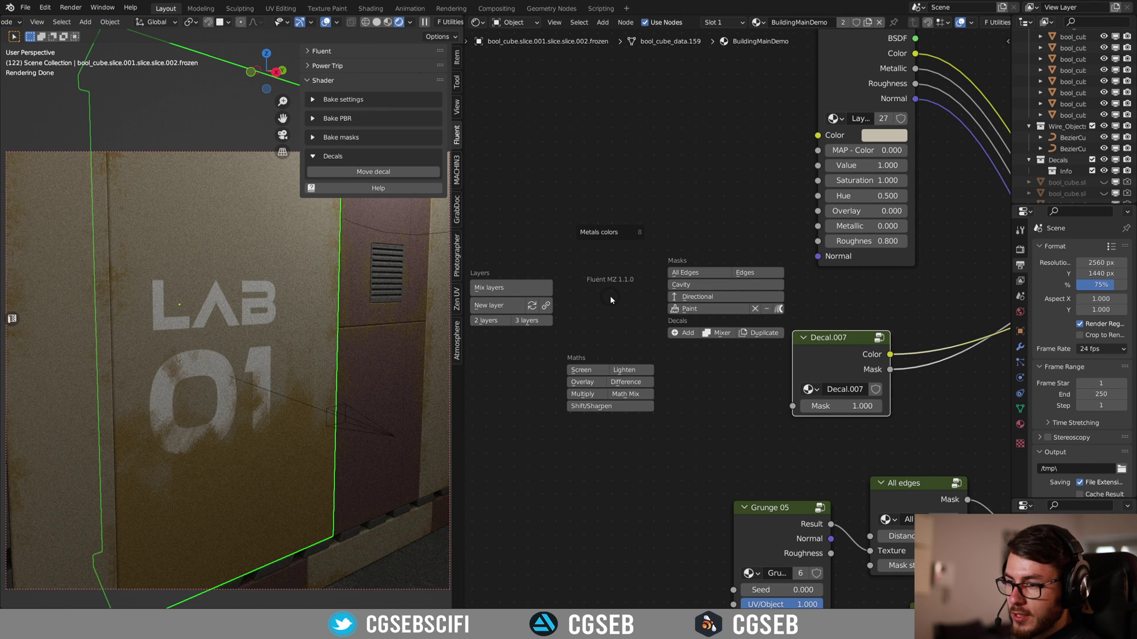
{"action": "left_click", "coordinate": [712, 334]}
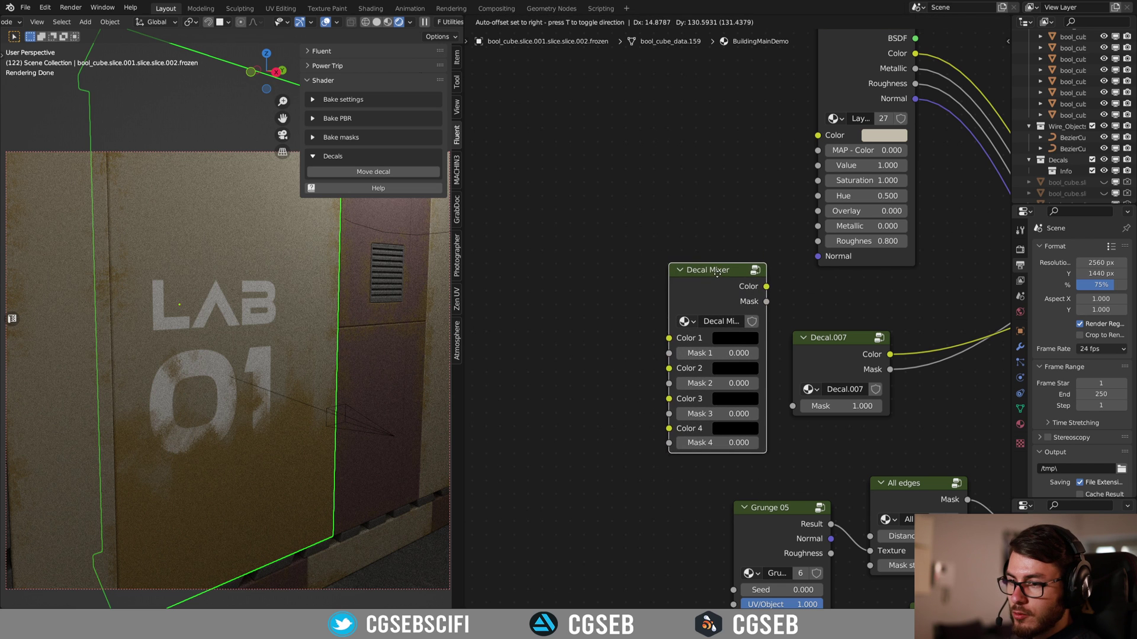
{"action": "left_click", "coordinate": [730, 276]}
Place the LAB 01 decal node before the Decal Mixer and connect its Color and Mask to Color 1 and Mask 1
{"action": "middle_click_drag", "start_coordinate": [800, 306], "coordinate": [692, 264]}
{"action": "middle_click_drag", "start_coordinate": [616, 263], "coordinate": [649, 262]}
{"action": "left_click_drag", "start_coordinate": [763, 308], "coordinate": [610, 299]}
{"action": "left_click_drag", "start_coordinate": [550, 344], "coordinate": [611, 314]}
Connect the Decal Mixer's Color and Mask to the Mix Layers' Color 2 and Mask, restoring the Layer's Color on Color 1
{"action": "middle_click_drag", "start_coordinate": [706, 249], "coordinate": [542, 269]}
{"action": "left_click_drag", "start_coordinate": [542, 269], "coordinate": [912, 275]}
{"action": "middle_click_drag", "start_coordinate": [725, 87], "coordinate": [668, 137]}
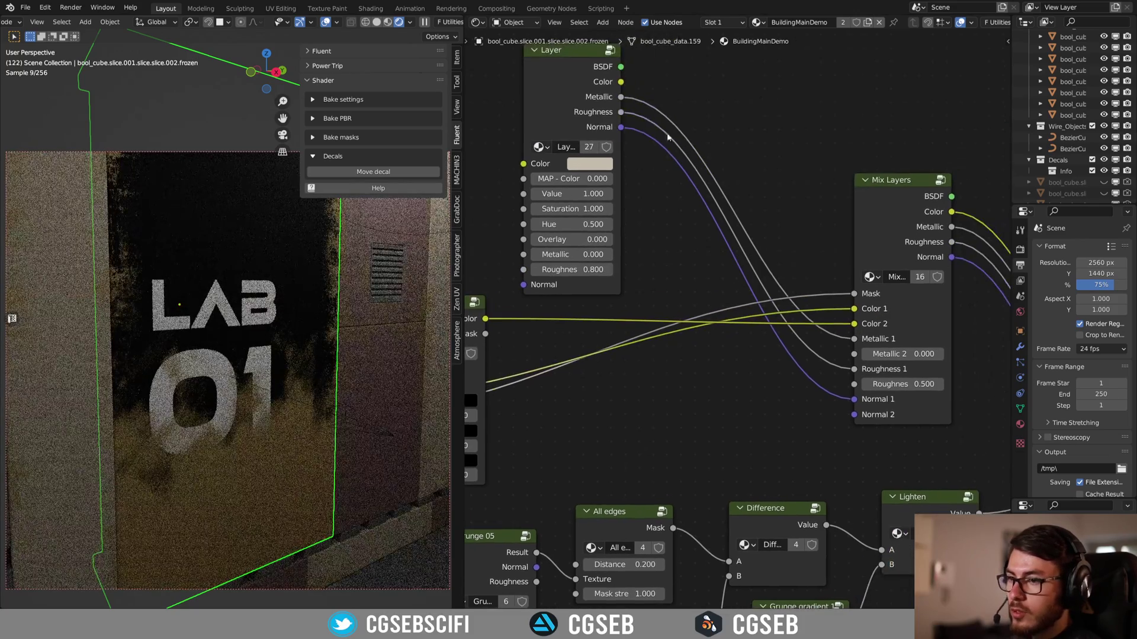
{"action": "left_click_drag", "start_coordinate": [620, 82], "coordinate": [854, 309]}
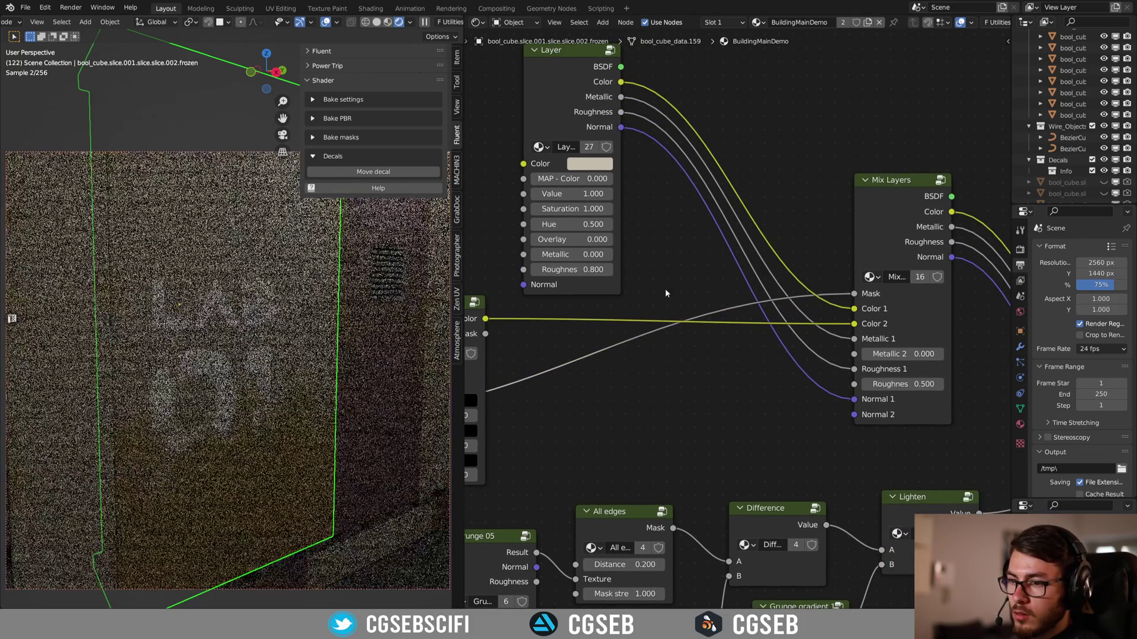
{"action": "middle_click_drag", "start_coordinate": [665, 289], "coordinate": [764, 272]}
{"action": "left_click_drag", "start_coordinate": [585, 317], "coordinate": [952, 277]}
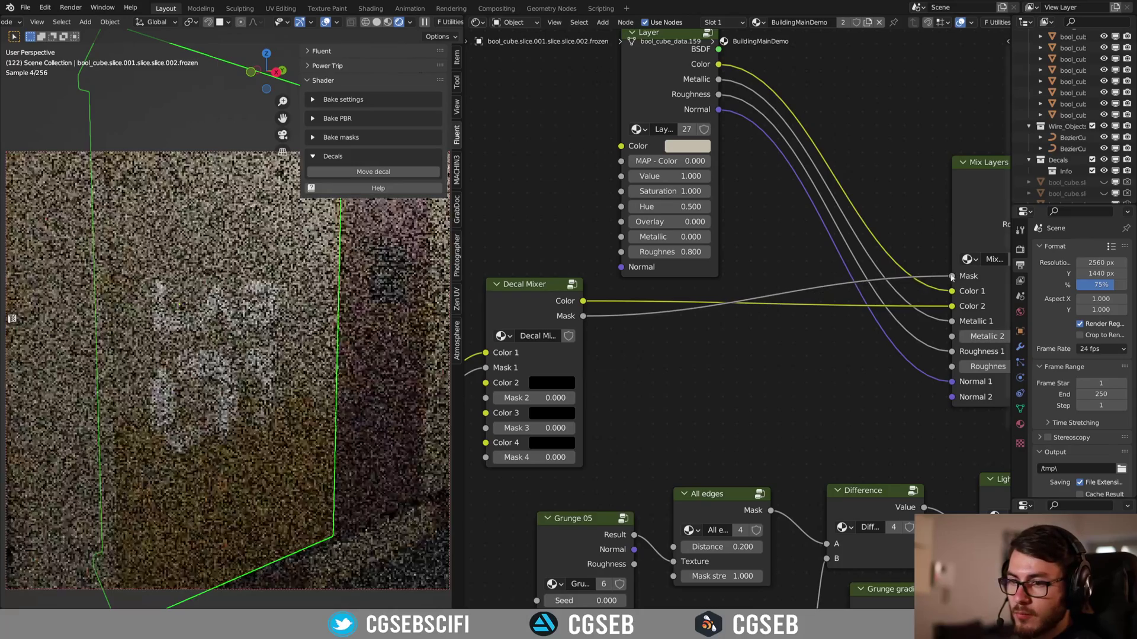
Rearrange the Decal Mixer under the Layer node and bring the LAB 01 decal node close in front of it
{"action": "left_click_drag", "start_coordinate": [521, 284], "coordinate": [662, 290]}
{"action": "middle_click_drag", "start_coordinate": [612, 334], "coordinate": [744, 317]}
{"action": "left_click_drag", "start_coordinate": [521, 349], "coordinate": [680, 293]}
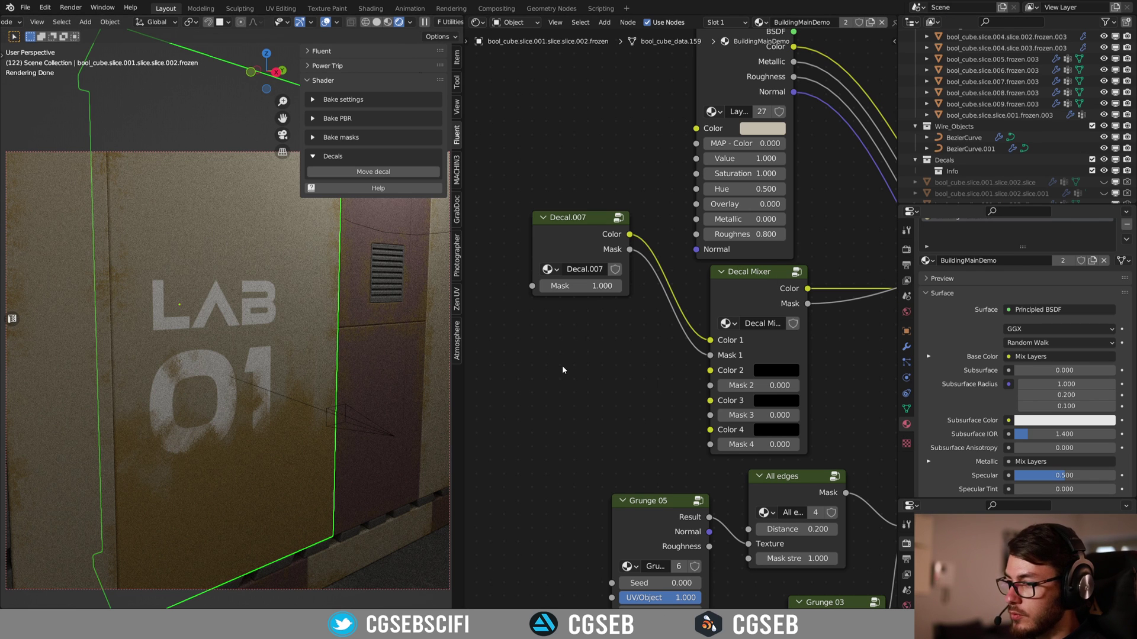
Add a new decal from Block234.png and place it on the block's front face above the LAB text
{"action": "key", "text": "f"}
{"action": "left_click", "coordinate": [641, 391]}
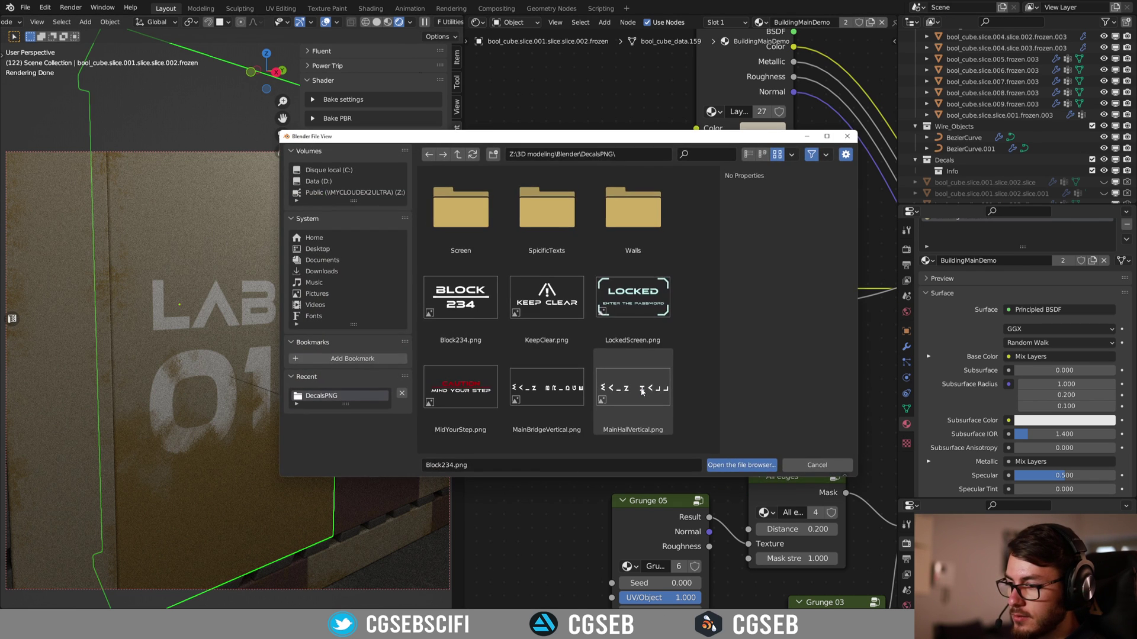
{"action": "left_click", "coordinate": [461, 297]}
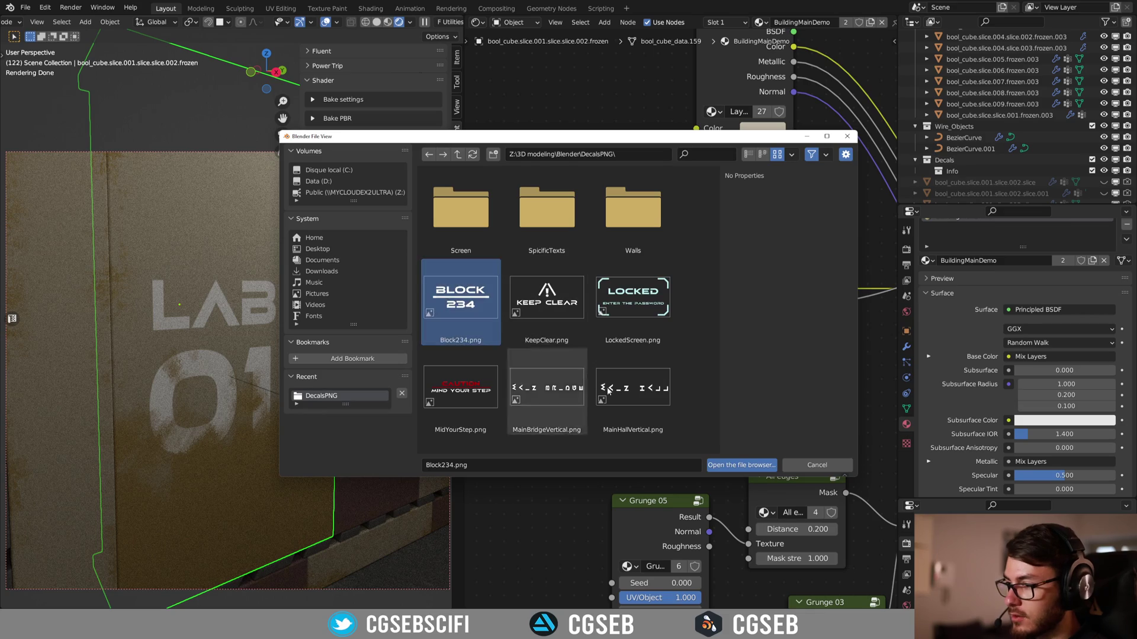
{"action": "left_click", "coordinate": [739, 466]}
{"action": "left_click", "coordinate": [368, 173]}
{"action": "left_click", "coordinate": [202, 245]}
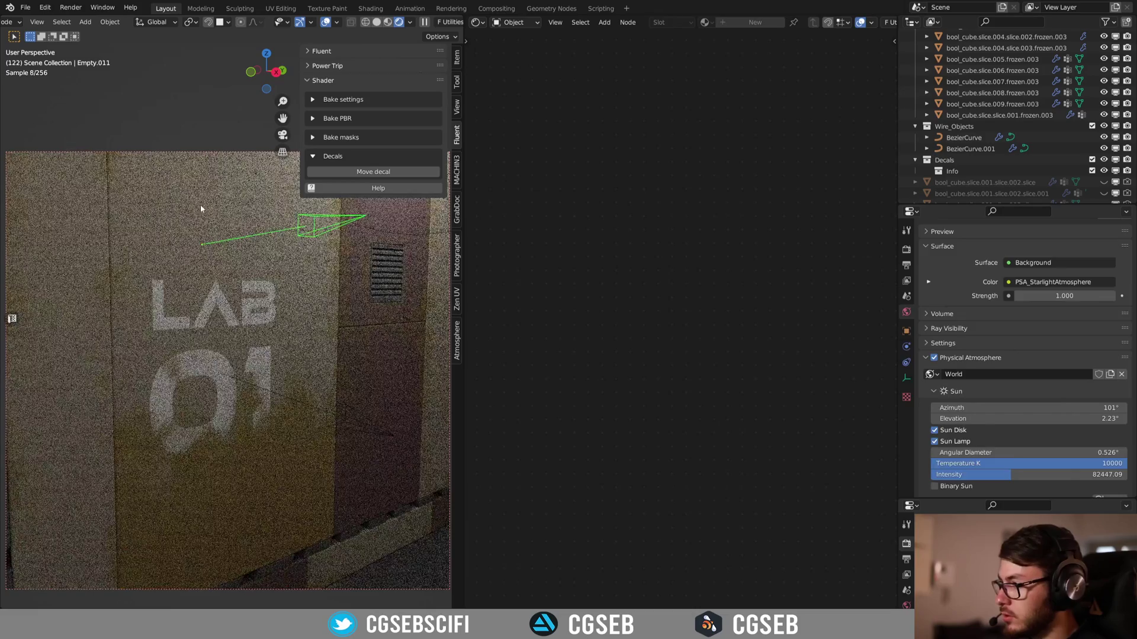
On the block's material, move the new decal node below the LAB 01 one and connect its Color and Mask to Color 2 and Mask 2
{"action": "left_click", "coordinate": [200, 205]}
{"action": "middle_click_drag", "start_coordinate": [748, 333], "coordinate": [617, 206]}
{"action": "scroll", "coordinate": [793, 379], "scroll_direction": "down", "scroll_amount": 8}
{"action": "key", "text": "shift+d"}
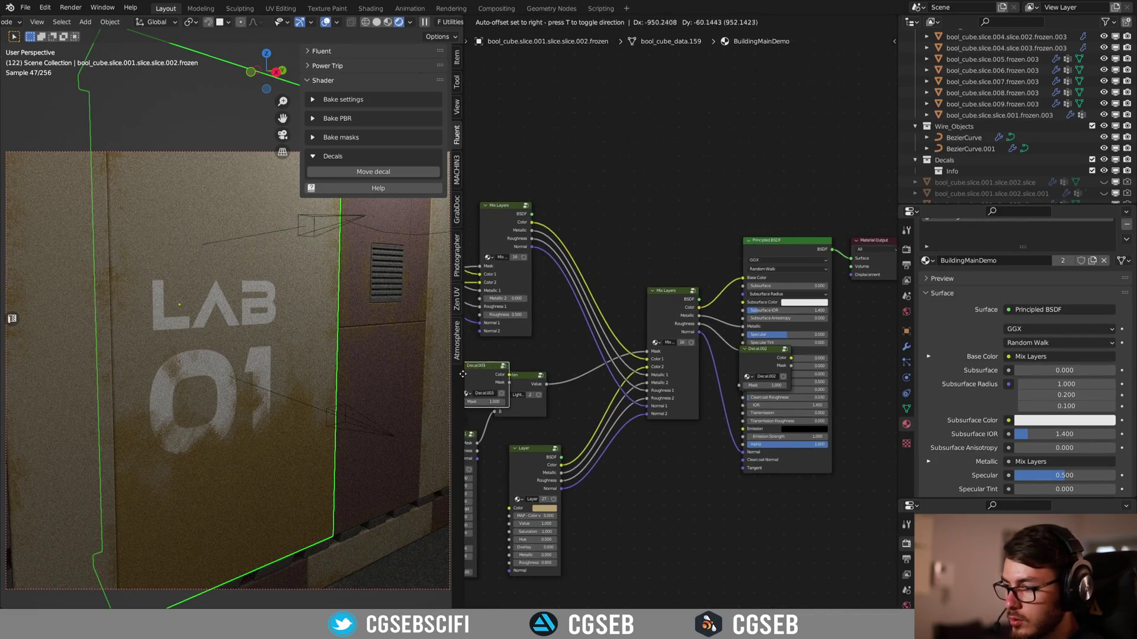
{"action": "left_click", "coordinate": [598, 301]}
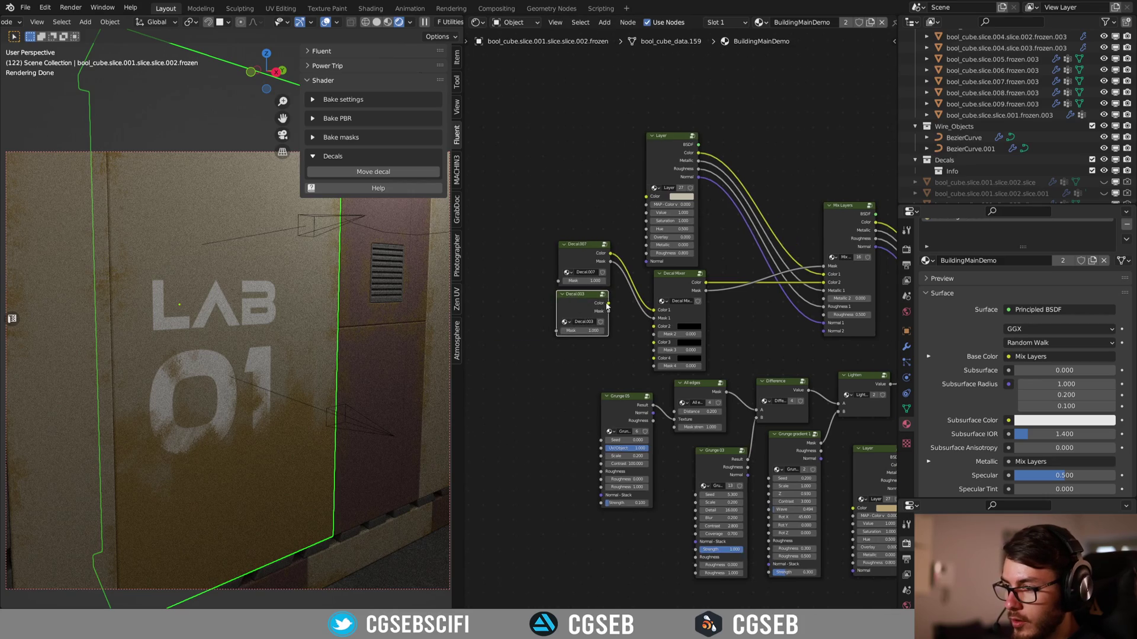
{"action": "scroll", "coordinate": [598, 301], "scroll_direction": "up", "scroll_amount": 3}
{"action": "left_click_drag", "start_coordinate": [575, 296], "coordinate": [641, 330]}
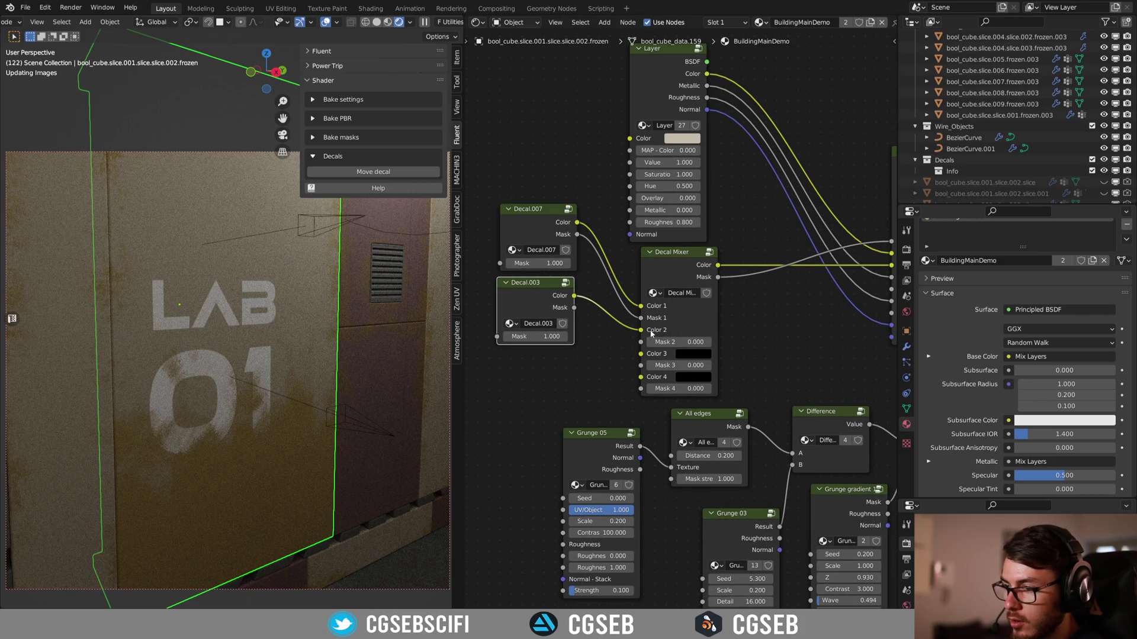
{"action": "left_click_drag", "start_coordinate": [574, 307], "coordinate": [640, 341]}
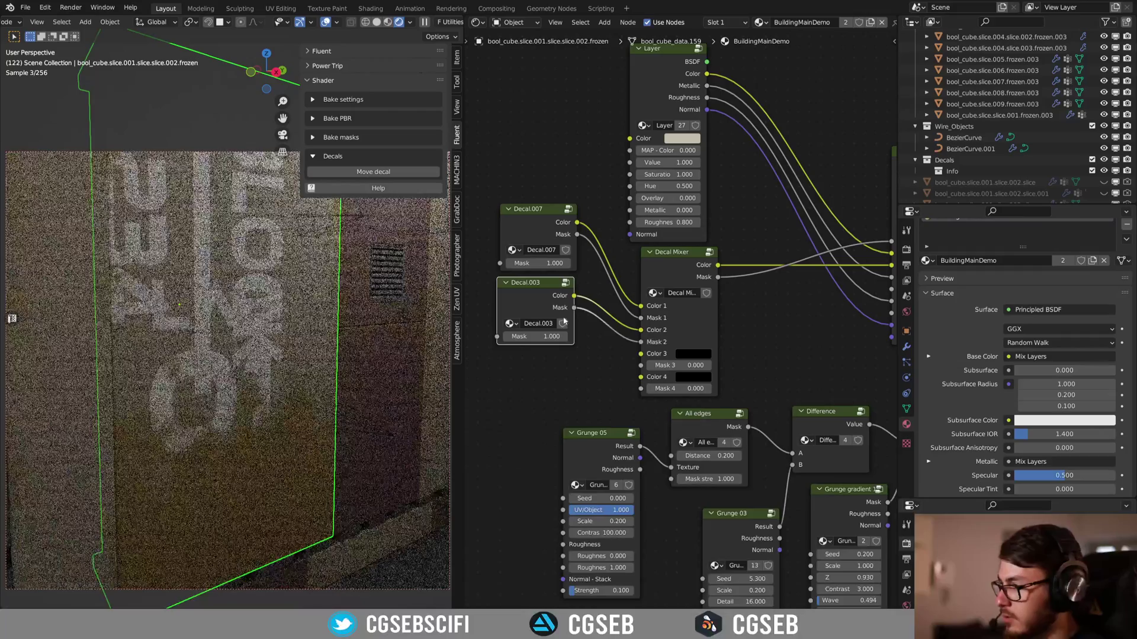
Scale down the BLOCK 234 decal's empty and rotate it 90° around the global X axis
{"action": "left_click", "coordinate": [347, 256]}
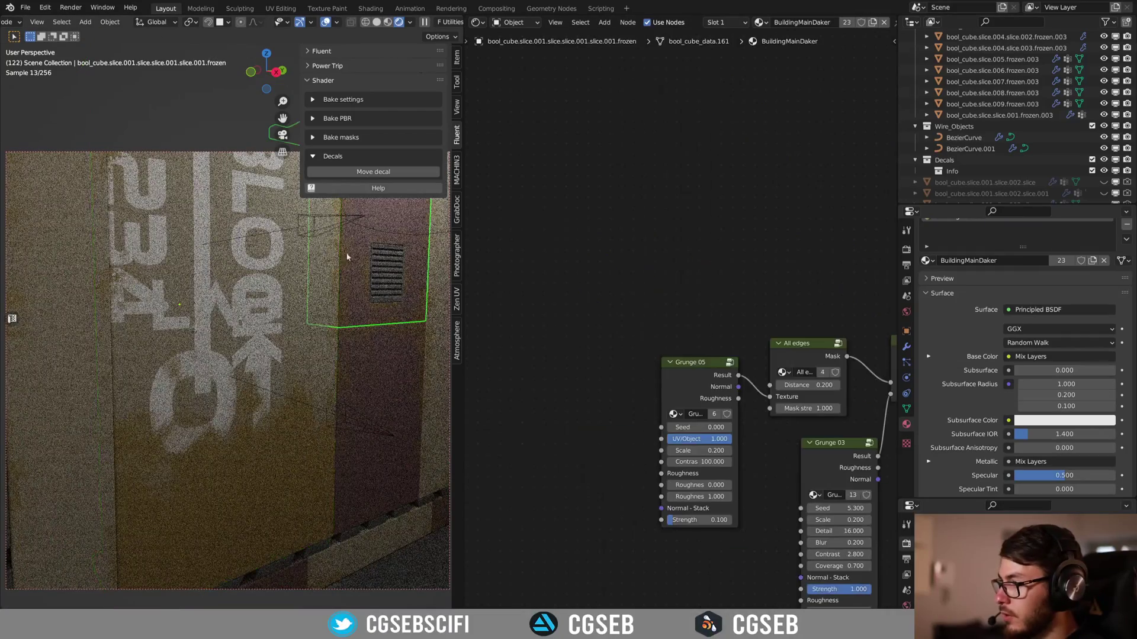
{"action": "left_click", "coordinate": [321, 232]}
{"action": "key", "text": "s"}
{"action": "left_click", "coordinate": [281, 273]}
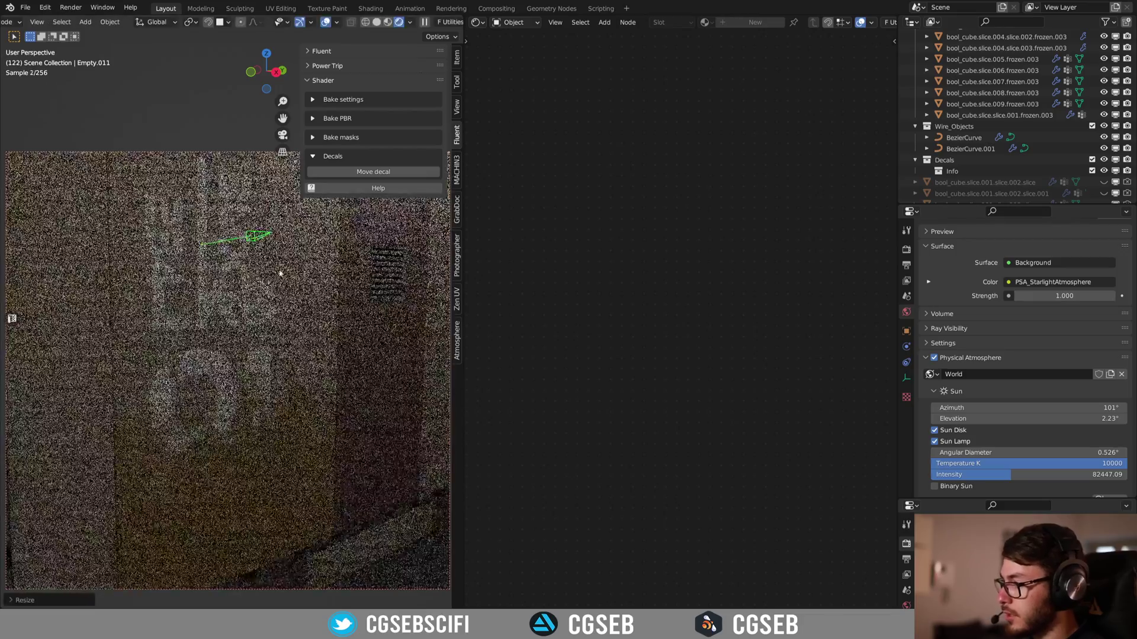
{"action": "type", "text": "rx90"}
{"action": "key", "text": "Return"}
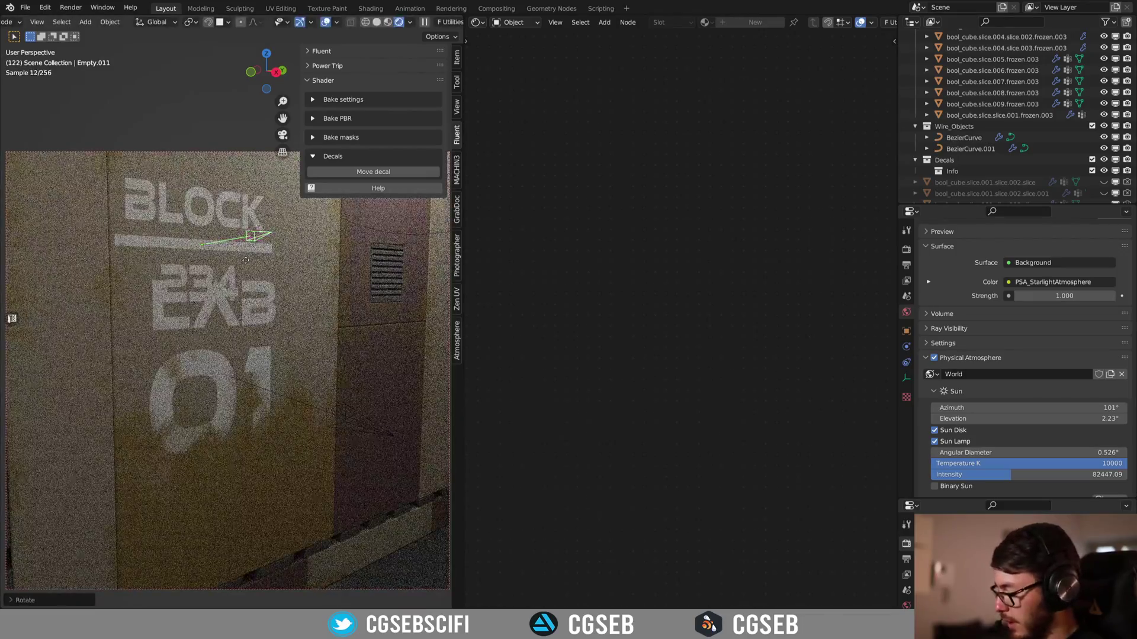
Reposition the BLOCK 234 decal vertically so it sits clear above the LAB 01 lettering
{"action": "key", "text": "g"}
{"action": "left_click", "coordinate": [234, 425]}
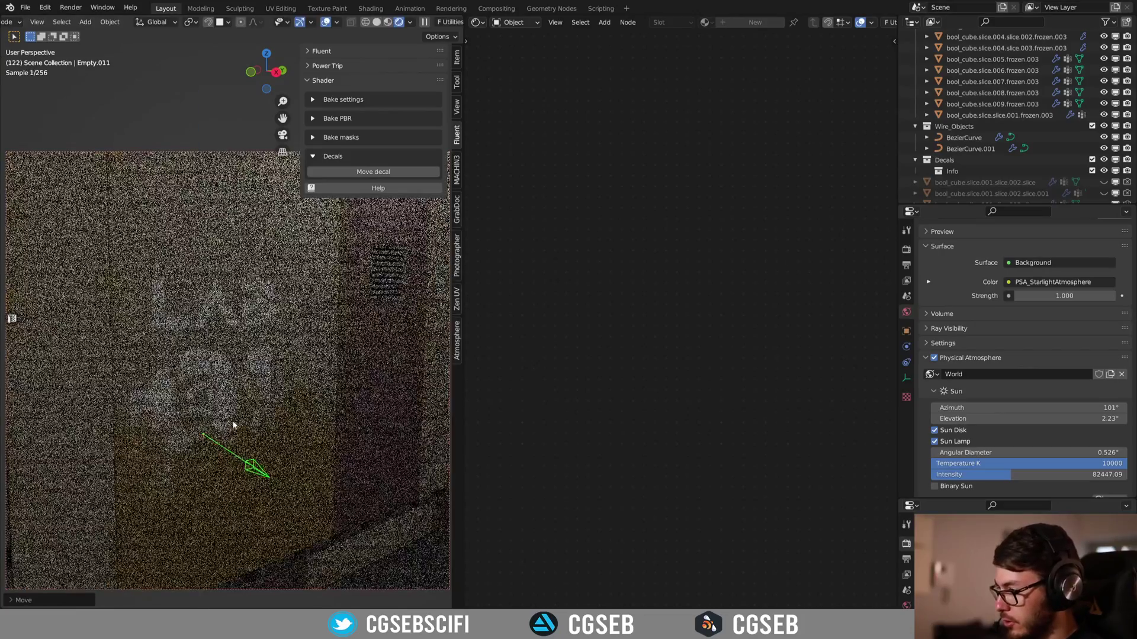
{"action": "scroll", "coordinate": [233, 426], "scroll_direction": "up", "scroll_amount": 3}
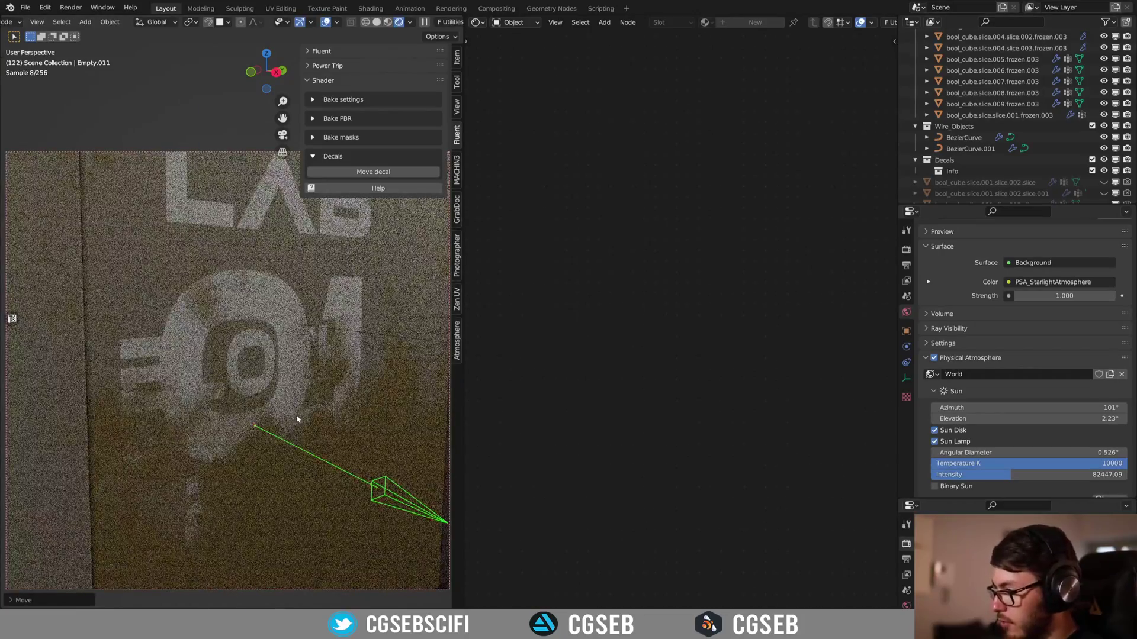
{"action": "scroll", "coordinate": [288, 334], "scroll_direction": "down", "scroll_amount": 4}
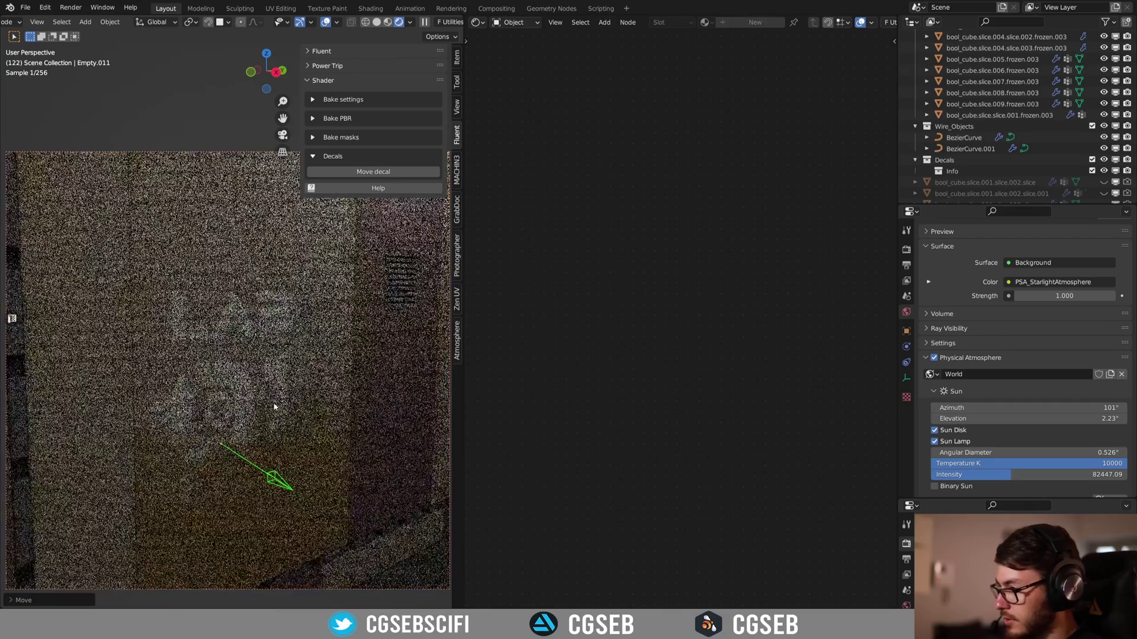
{"action": "key", "text": "g"}
{"action": "key", "text": "Escape"}
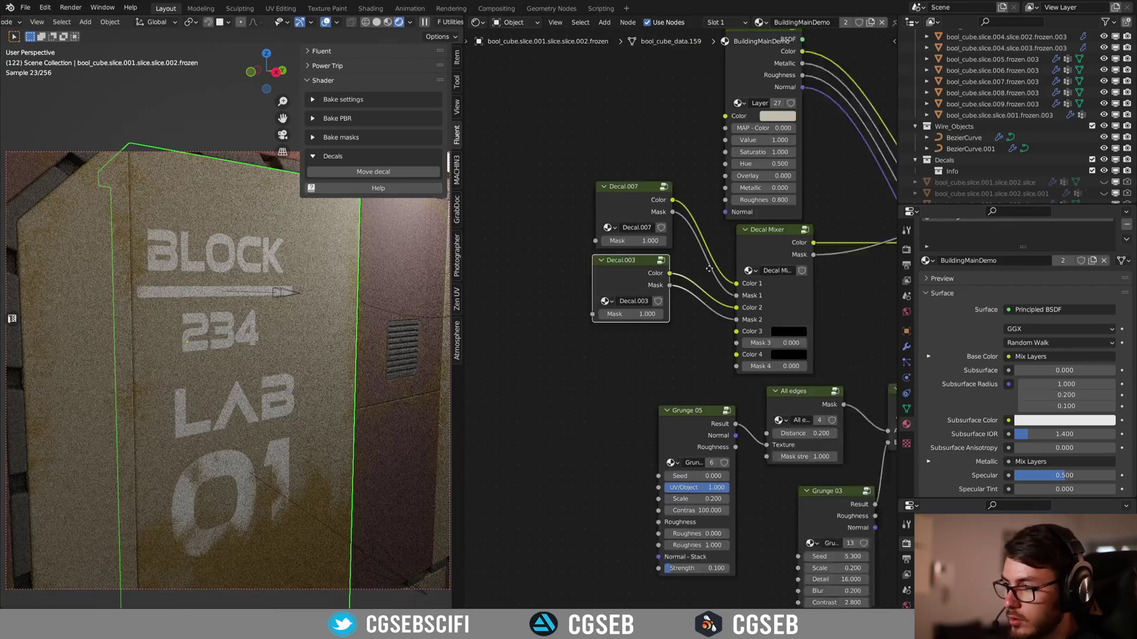
Duplicate the LAB 01 decal node together with its empty using Fluent's decal Duplicate
{"action": "middle_click_drag", "start_coordinate": [709, 269], "coordinate": [805, 253]}
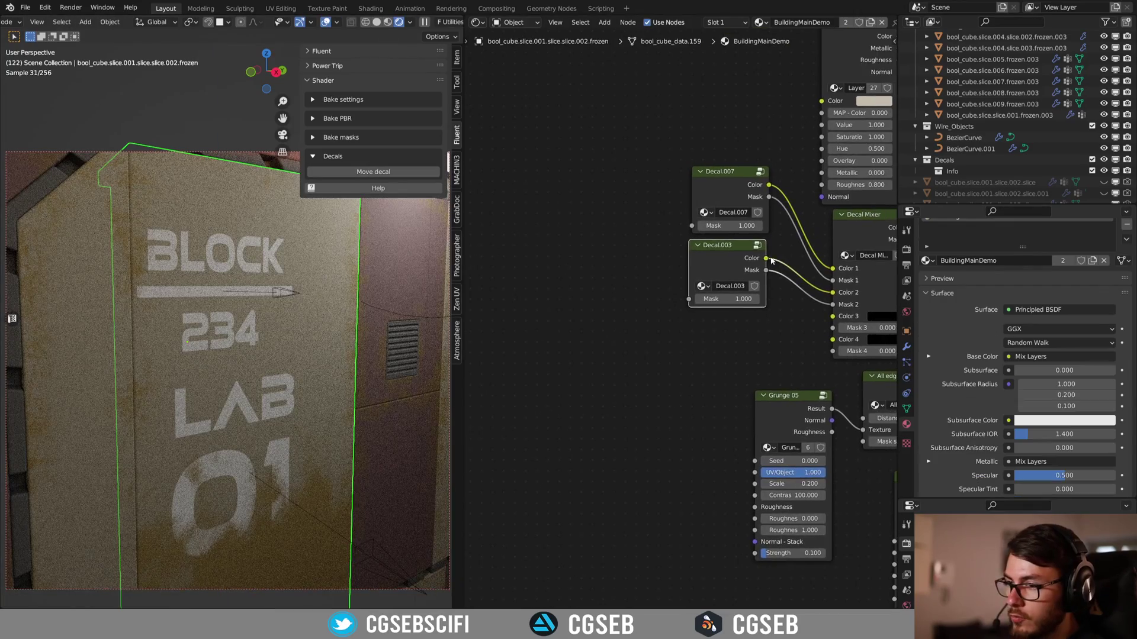
{"action": "left_click", "coordinate": [727, 173]}
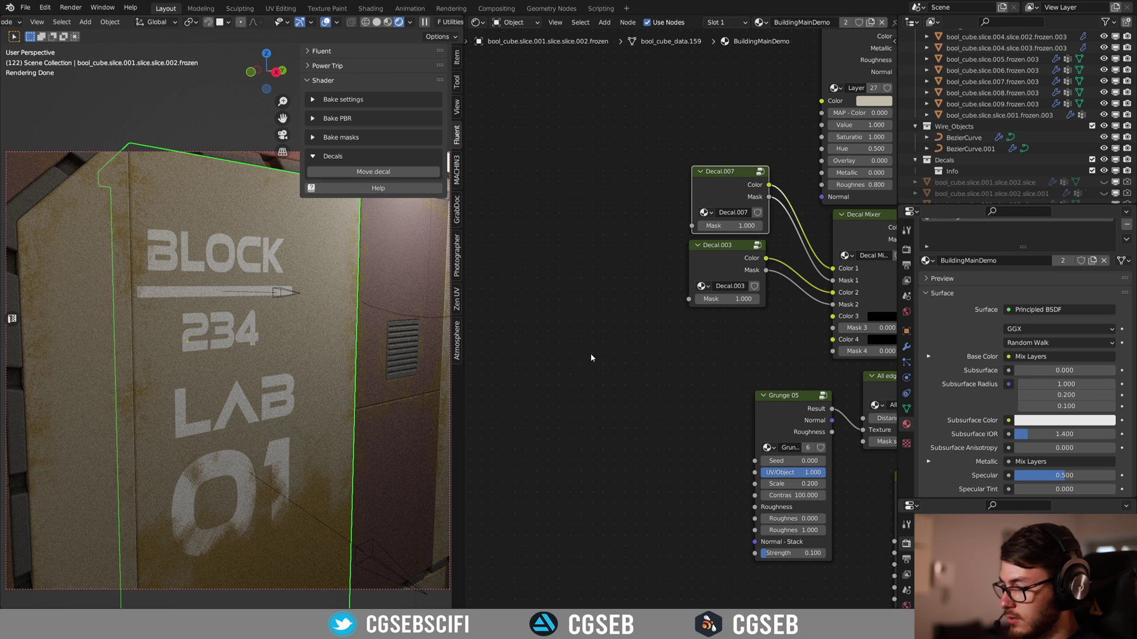
{"action": "key", "text": "shift+f"}
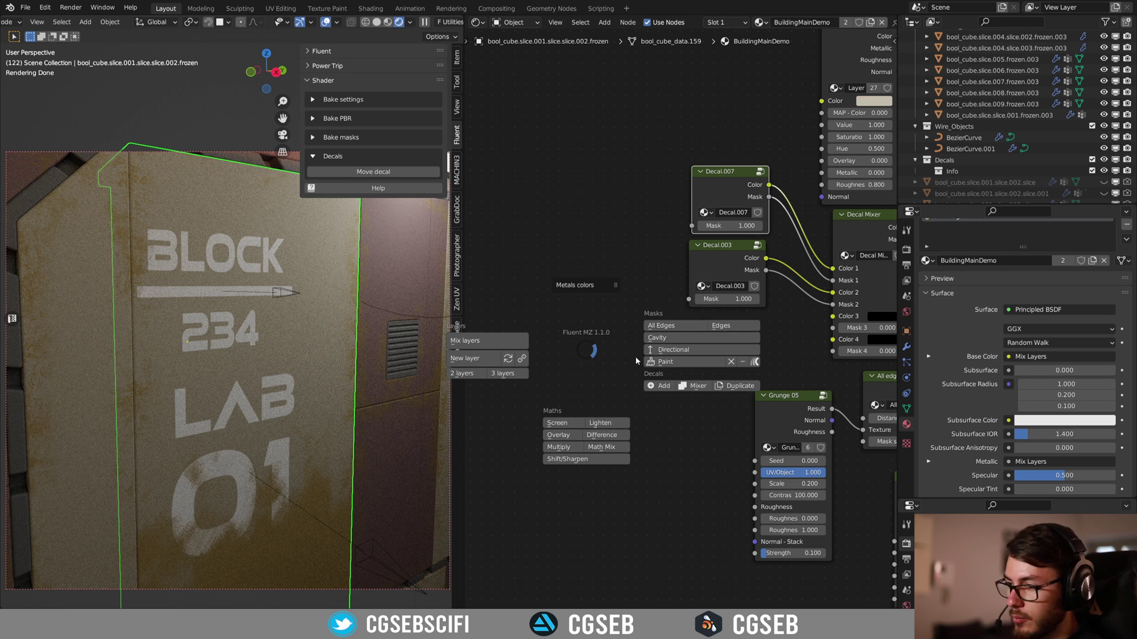
{"action": "left_click", "coordinate": [736, 388]}
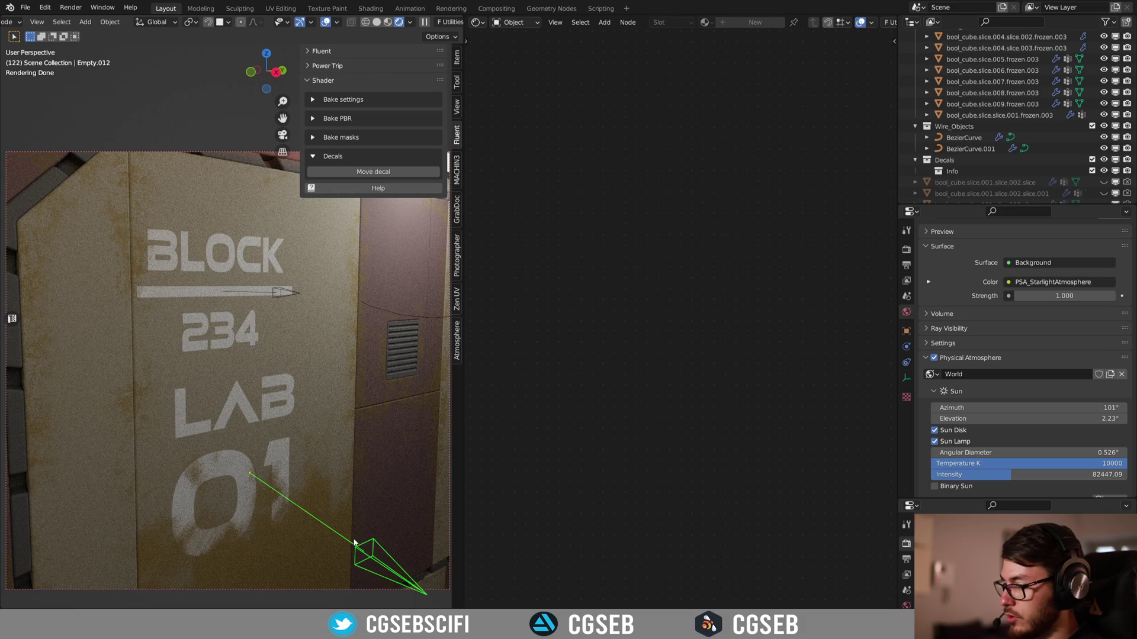
Move the duplicated decal's empty up along the global Z axis to just below the 234 lettering
{"action": "key", "text": "g"}
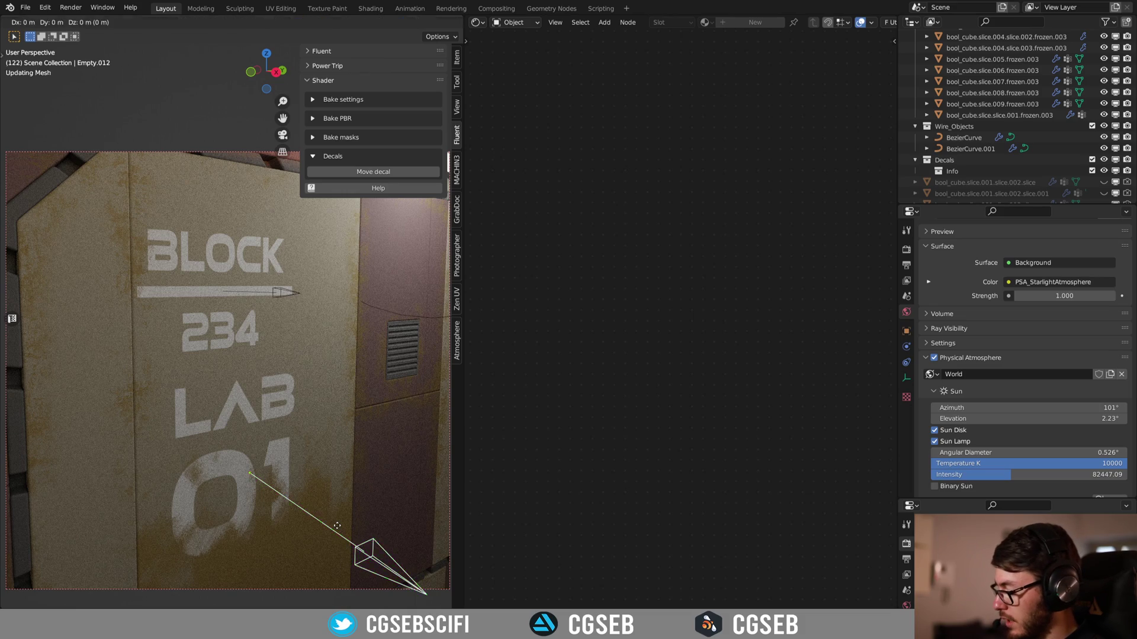
{"action": "key", "text": "z"}
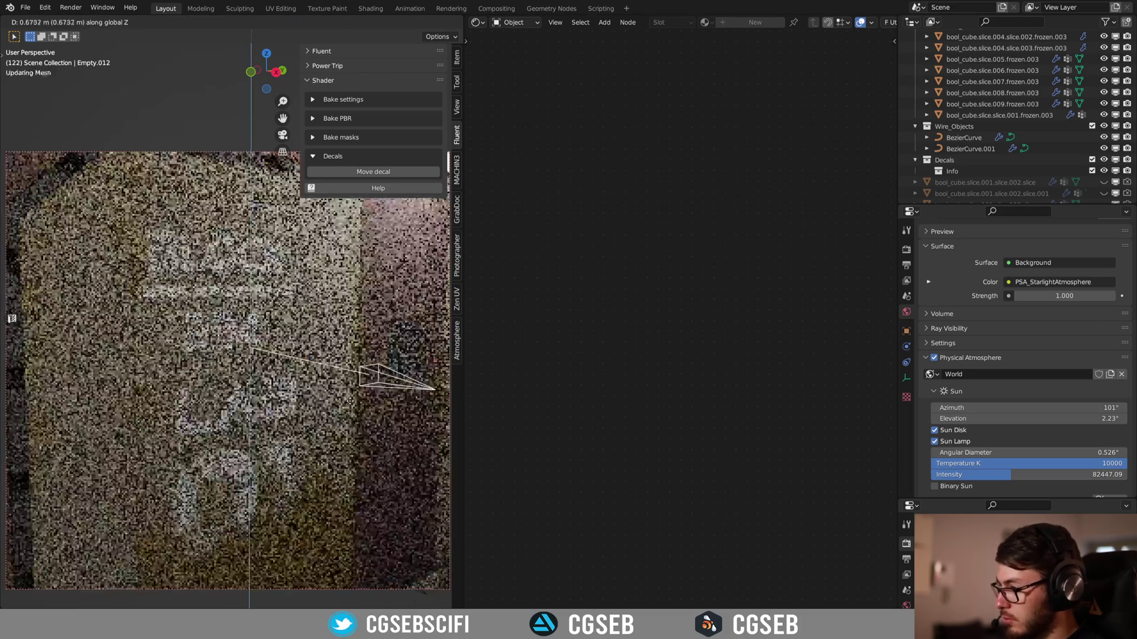
{"action": "left_click", "coordinate": [374, 409]}
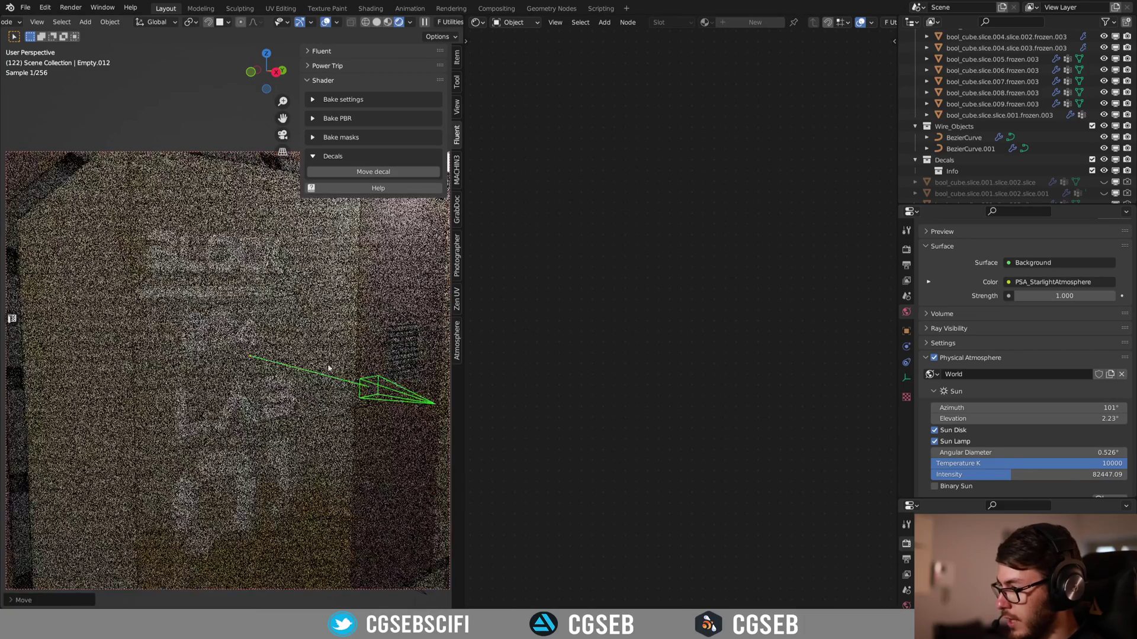
Connect the duplicated decal's Color and Mask outputs to Color 3 and Mask 3 of the Decal Mixer on the building material
{"action": "left_click", "coordinate": [308, 334]}
{"action": "middle_click_drag", "start_coordinate": [695, 238], "coordinate": [598, 244]}
{"action": "left_click_drag", "start_coordinate": [527, 178], "coordinate": [737, 323]}
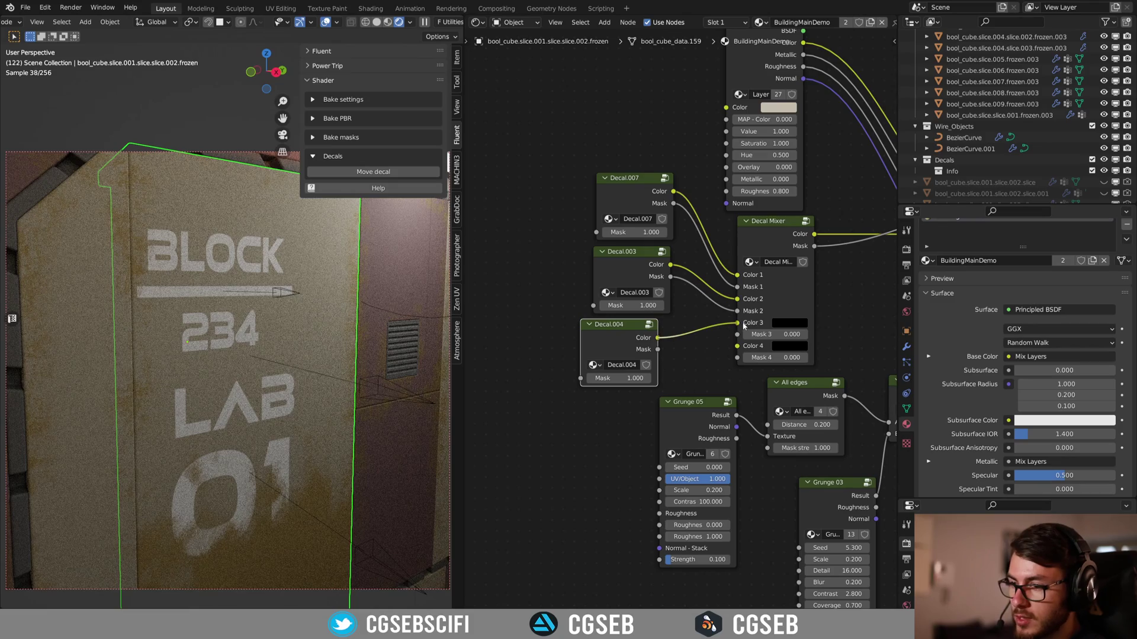
{"action": "left_click_drag", "start_coordinate": [657, 349], "coordinate": [737, 334]}
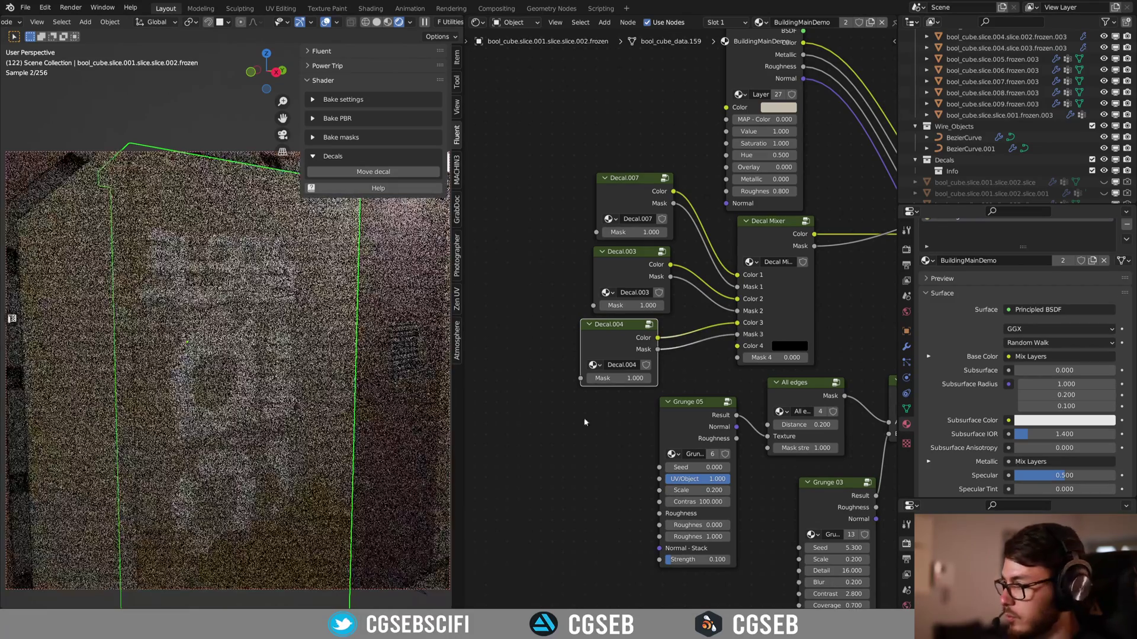
Delete the duplicated LAB 01 decal's empty and remove its decal node from the building material
{"action": "left_click", "coordinate": [367, 386]}
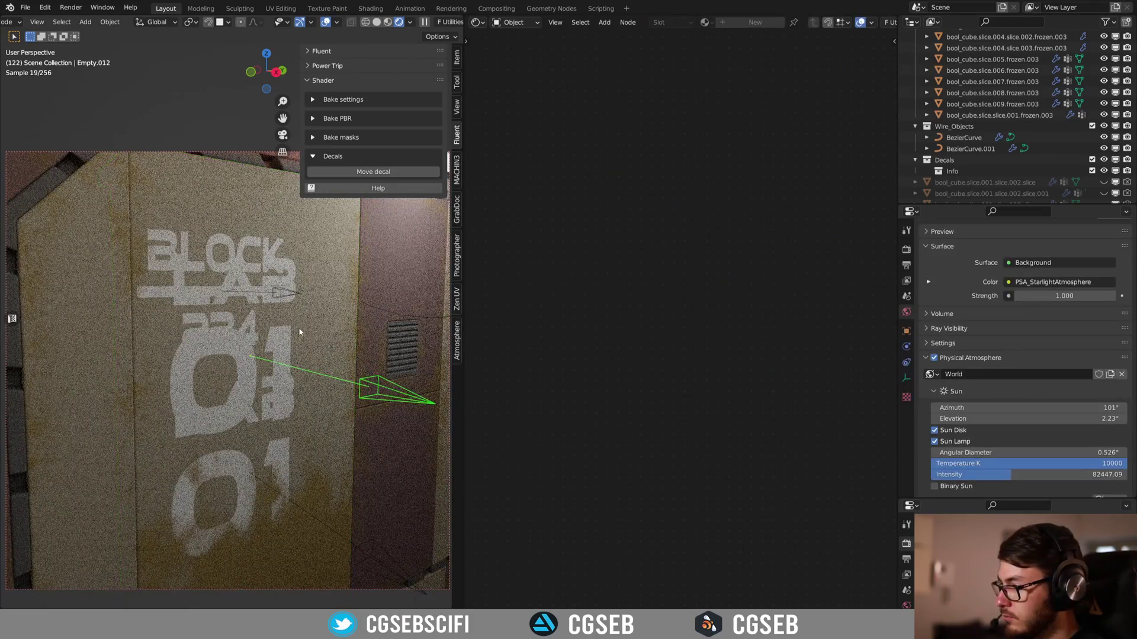
{"action": "key", "text": "Delete"}
{"action": "left_click", "coordinate": [317, 414]}
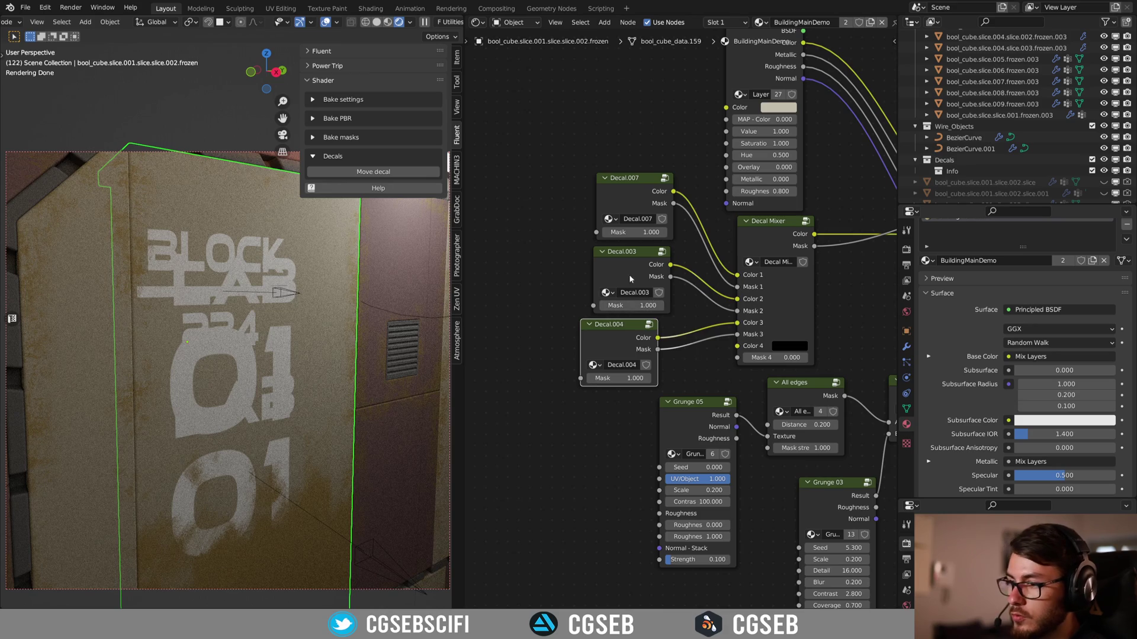
{"action": "key", "text": "Delete"}
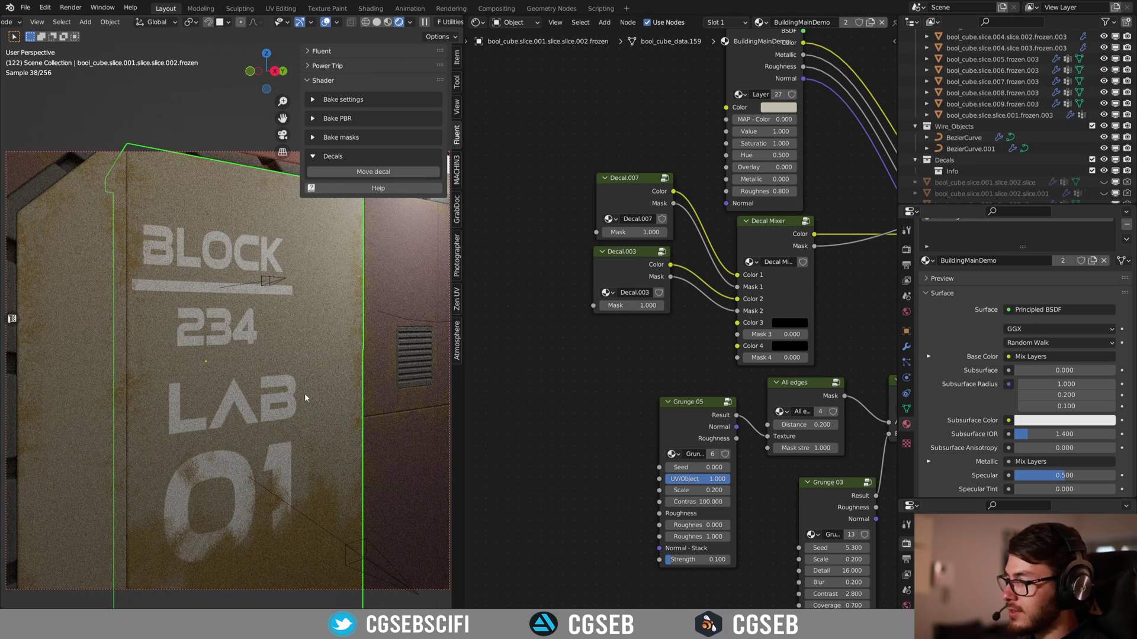
Examine the building material's node chain from the decals and grunge masks through to the Principled BSDF
{"action": "scroll", "coordinate": [699, 379], "scroll_direction": "down", "scroll_amount": 3}
{"action": "middle_click_drag", "start_coordinate": [763, 385], "coordinate": [601, 344]}
{"action": "scroll", "coordinate": [687, 369], "scroll_direction": "down", "scroll_amount": 5}
{"action": "middle_click_drag", "start_coordinate": [688, 370], "coordinate": [650, 382]}
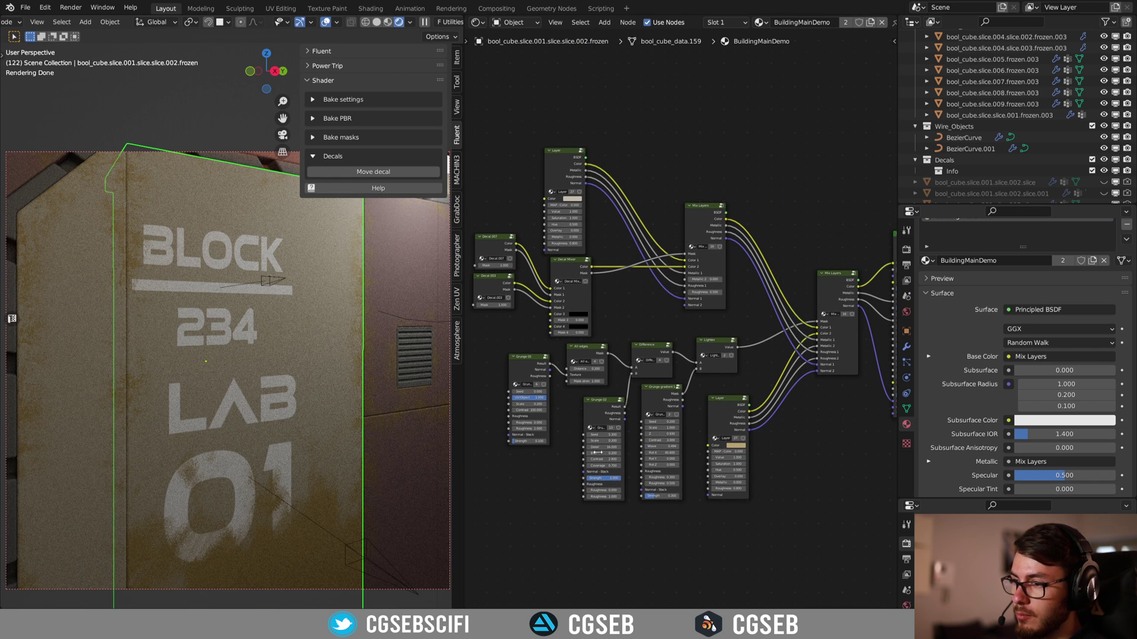
{"action": "middle_click_drag", "start_coordinate": [809, 254], "coordinate": [598, 260]}
{"action": "scroll", "coordinate": [687, 259], "scroll_direction": "up", "scroll_amount": 3}
{"action": "left_click", "coordinate": [711, 208]}
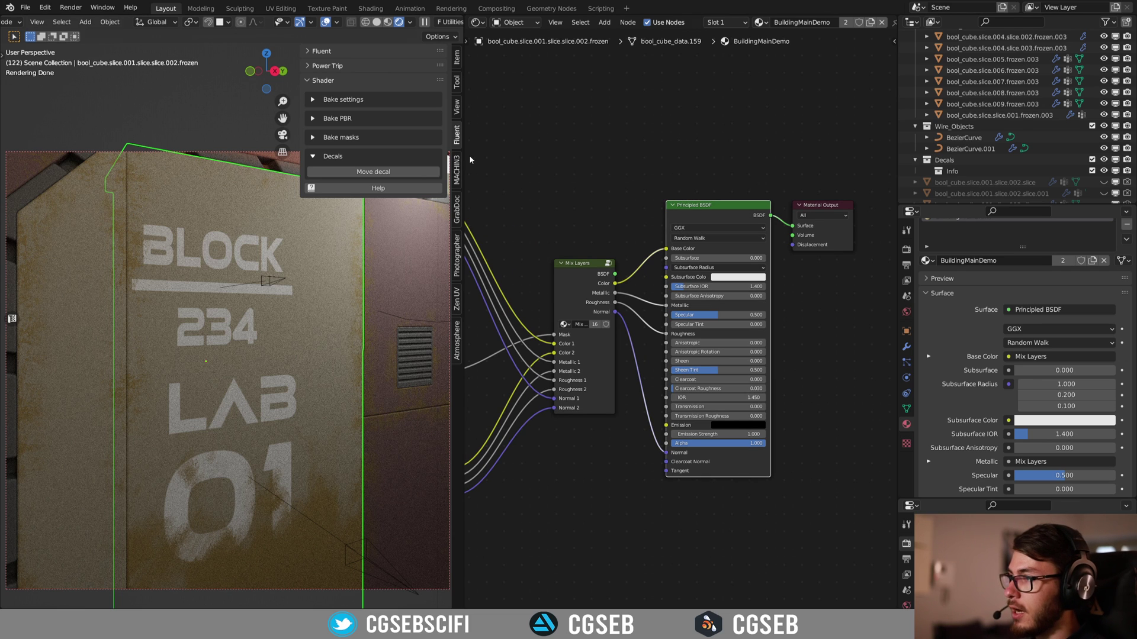
Review Fluent's bake settings and its options for baking PBR maps and masks, then collapse those sections
{"action": "left_click", "coordinate": [314, 100]}
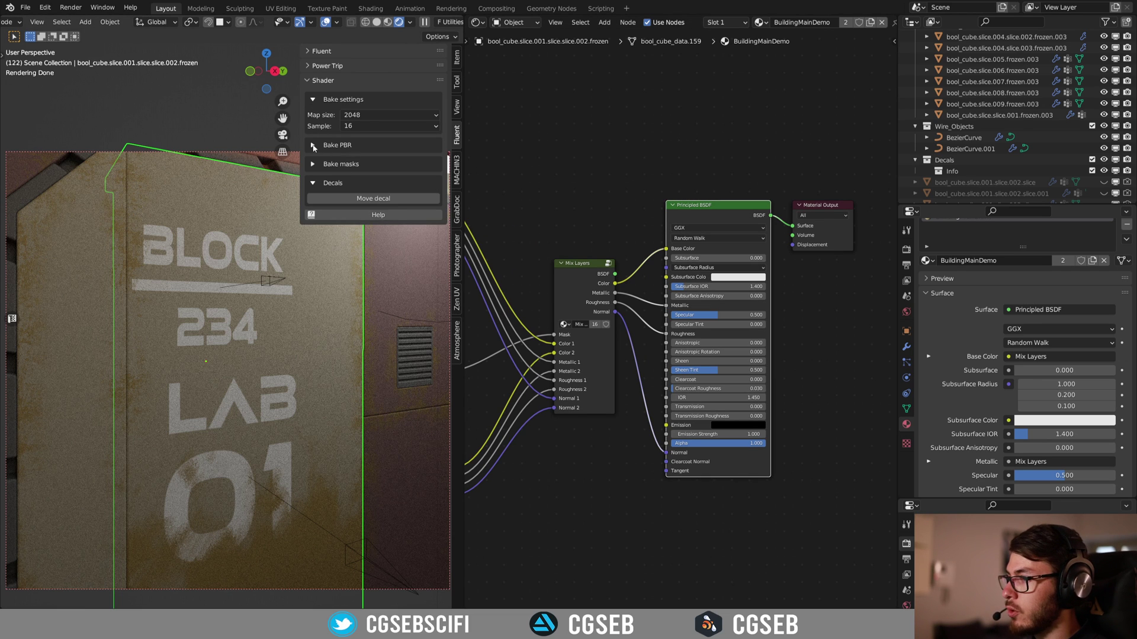
{"action": "left_click", "coordinate": [313, 146]}
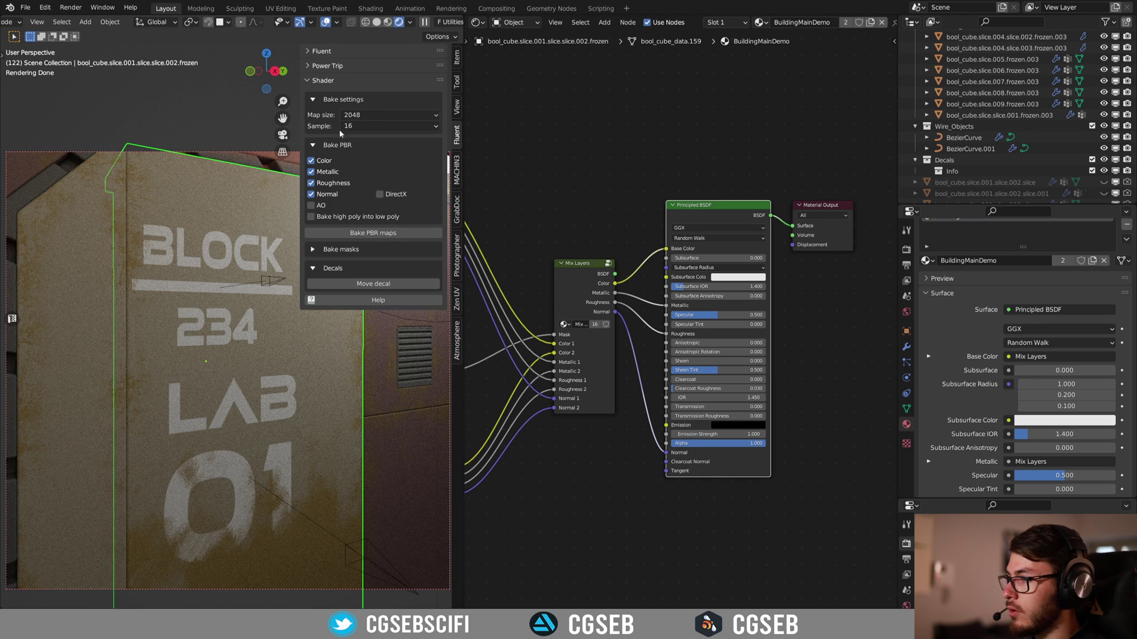
{"action": "left_click", "coordinate": [312, 249]}
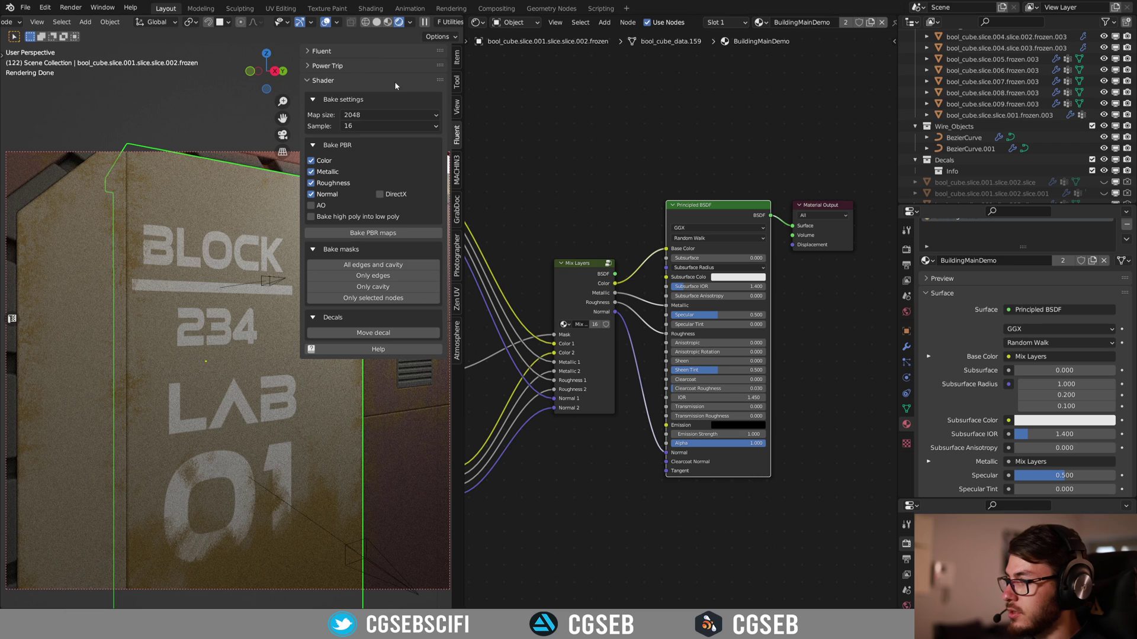
{"action": "left_click", "coordinate": [314, 100]}
{"action": "left_click", "coordinate": [314, 119]}
{"action": "left_click", "coordinate": [314, 138]}
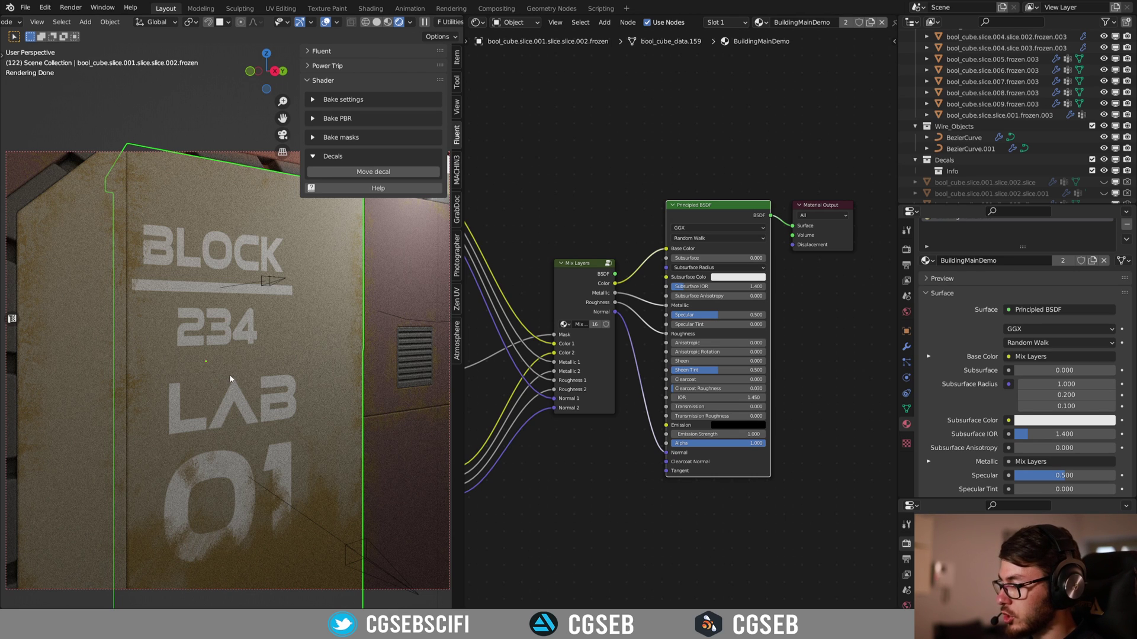
Disconnect the Decal Mixer's mask from the Mask input of the first Mix Layers node
{"action": "middle_click_drag", "start_coordinate": [620, 406], "coordinate": [676, 369]}
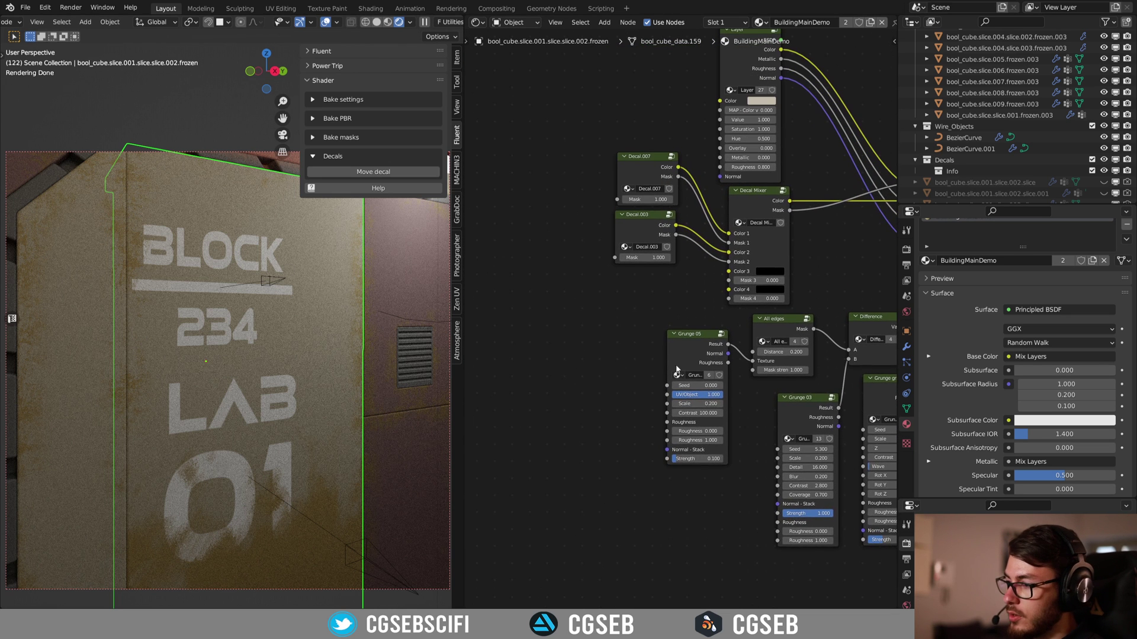
{"action": "middle_click_drag", "start_coordinate": [568, 391], "coordinate": [523, 447]}
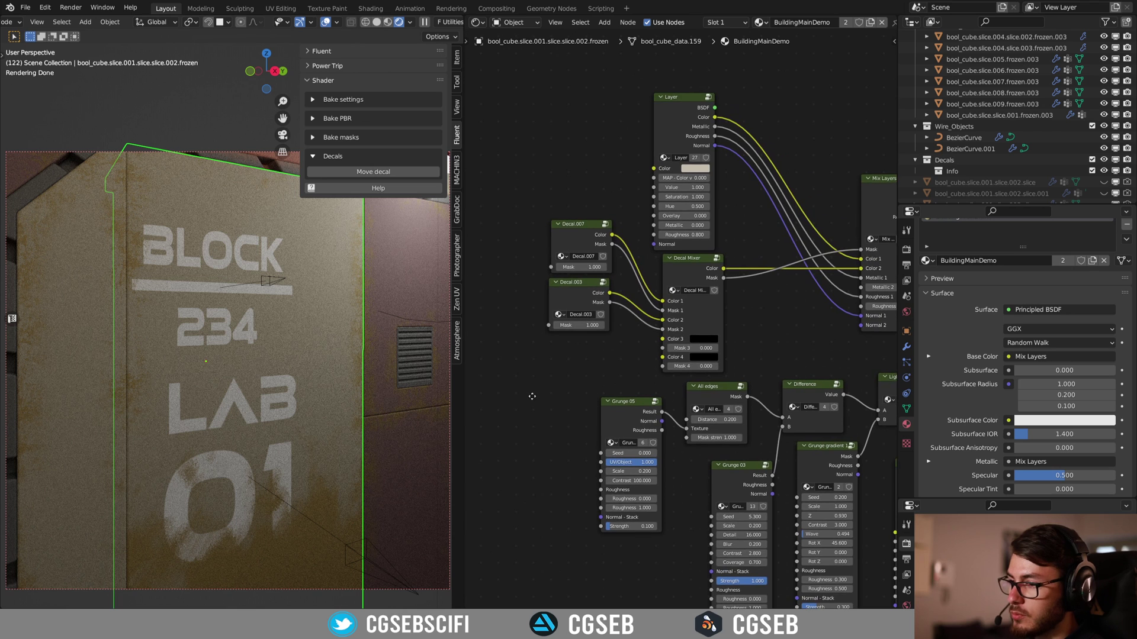
{"action": "middle_click_drag", "start_coordinate": [775, 309], "coordinate": [708, 322]}
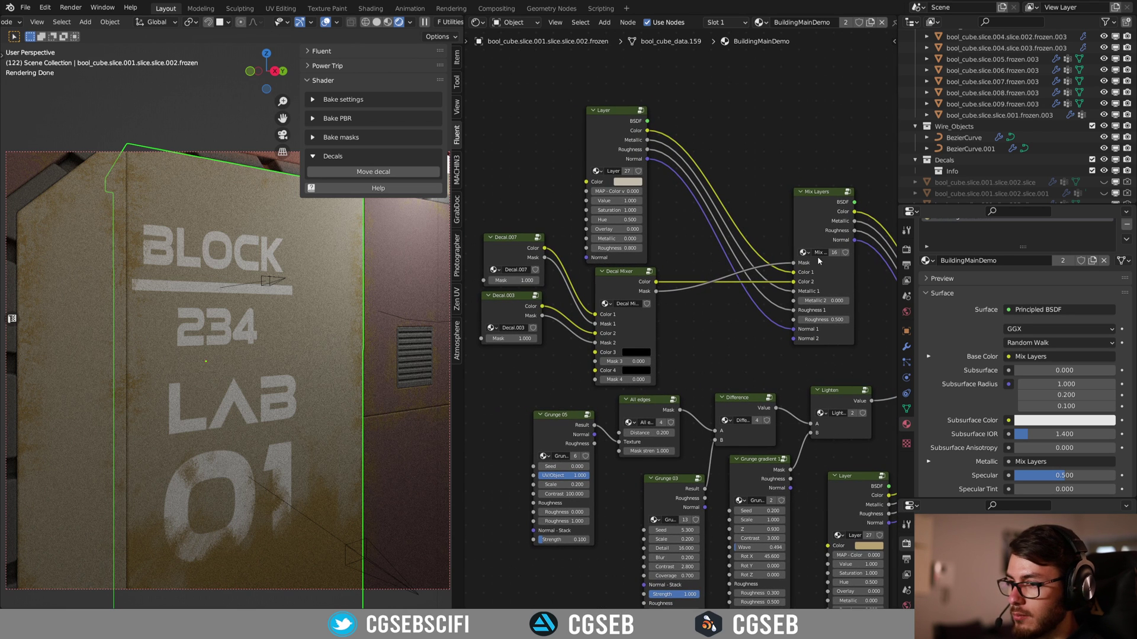
{"action": "left_click_drag", "start_coordinate": [793, 263], "coordinate": [760, 244]}
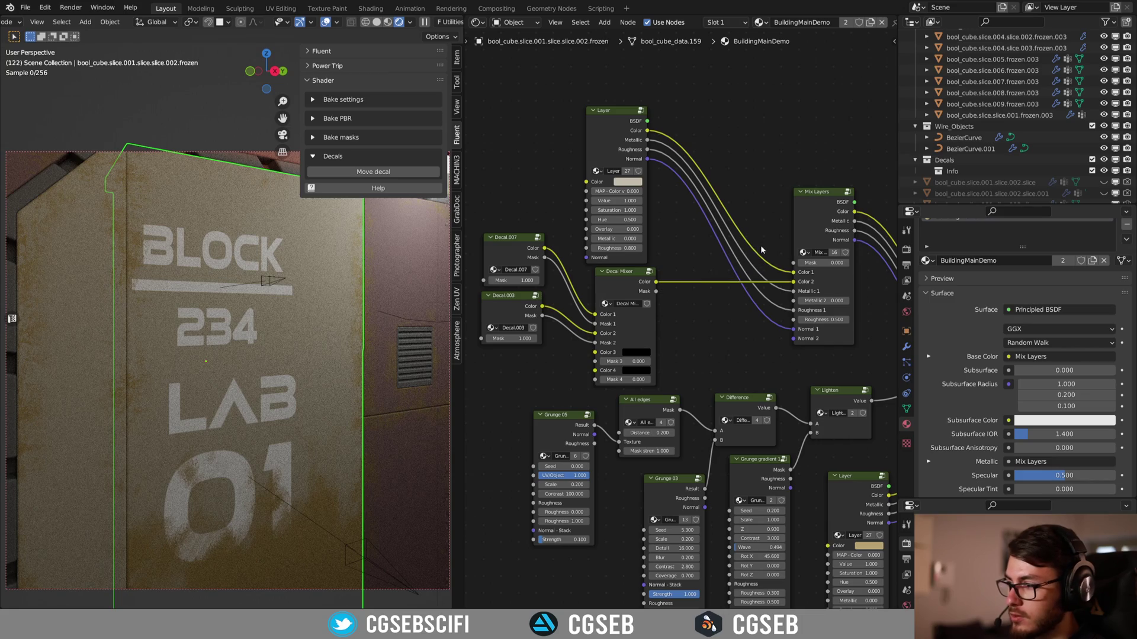
Browse DECALmachine's SciFi Wall Info Decals and SciFi Details libraries over the building's lower wall
{"action": "middle_click_drag", "start_coordinate": [221, 368], "coordinate": [262, 318], "text": "shift"}
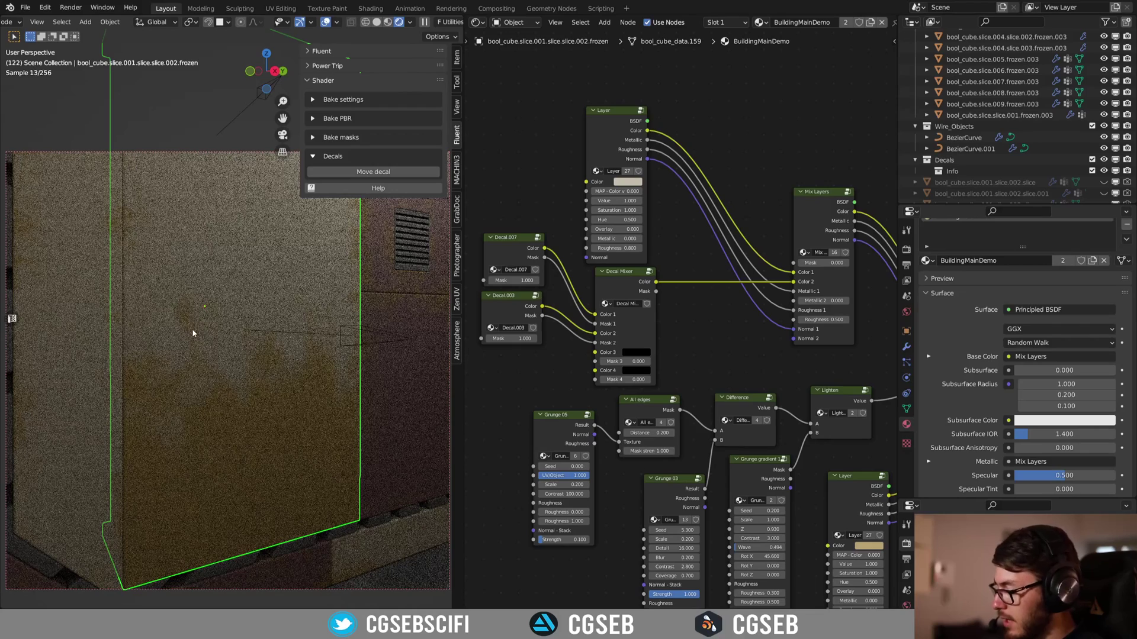
{"action": "key", "text": "f"}
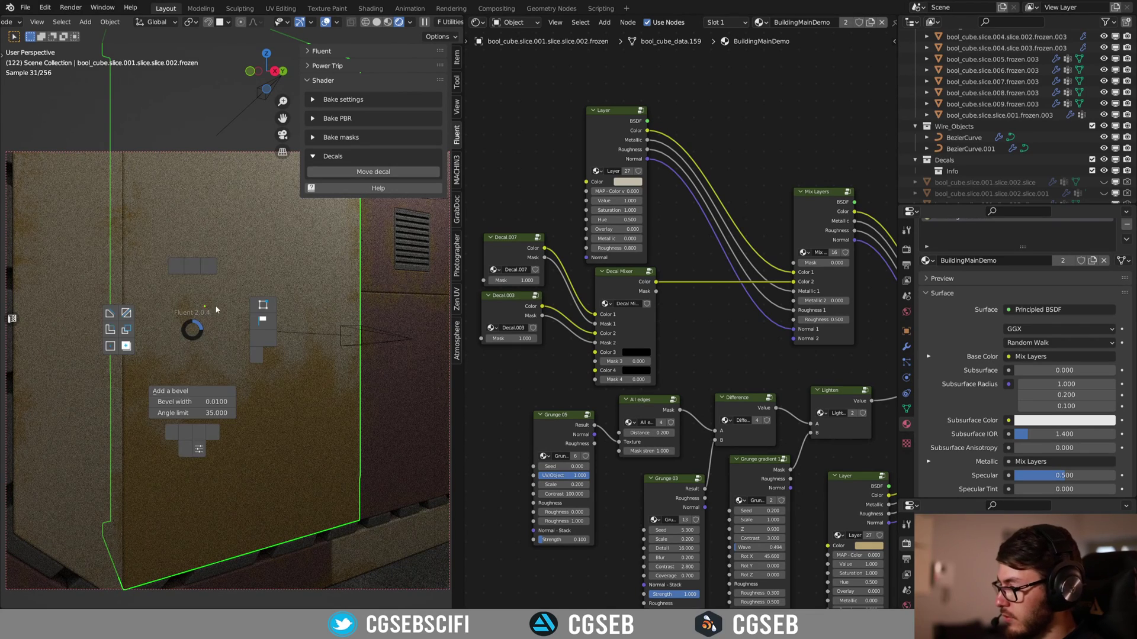
{"action": "key", "text": "Escape"}
{"action": "key", "text": "d"}
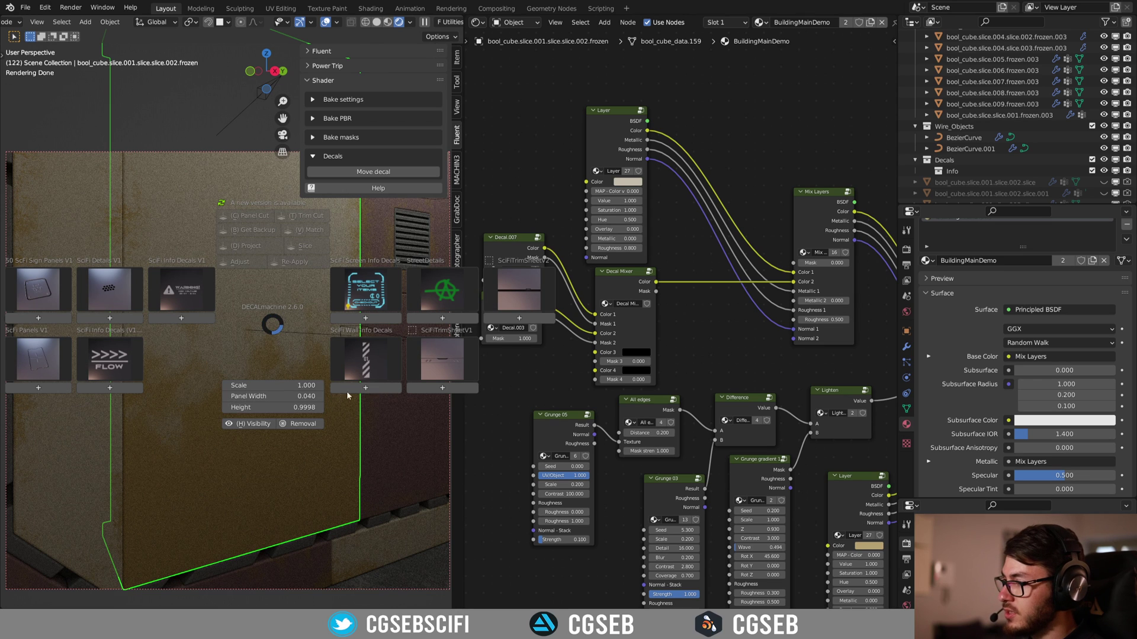
{"action": "left_click", "coordinate": [358, 356]}
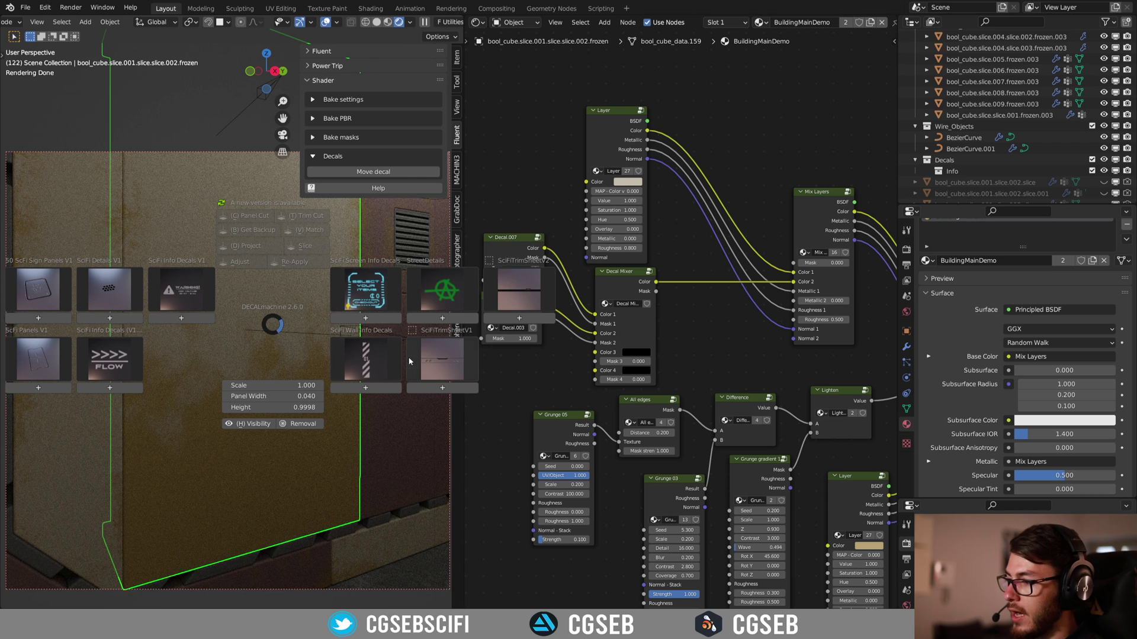
{"action": "left_click", "coordinate": [365, 363]}
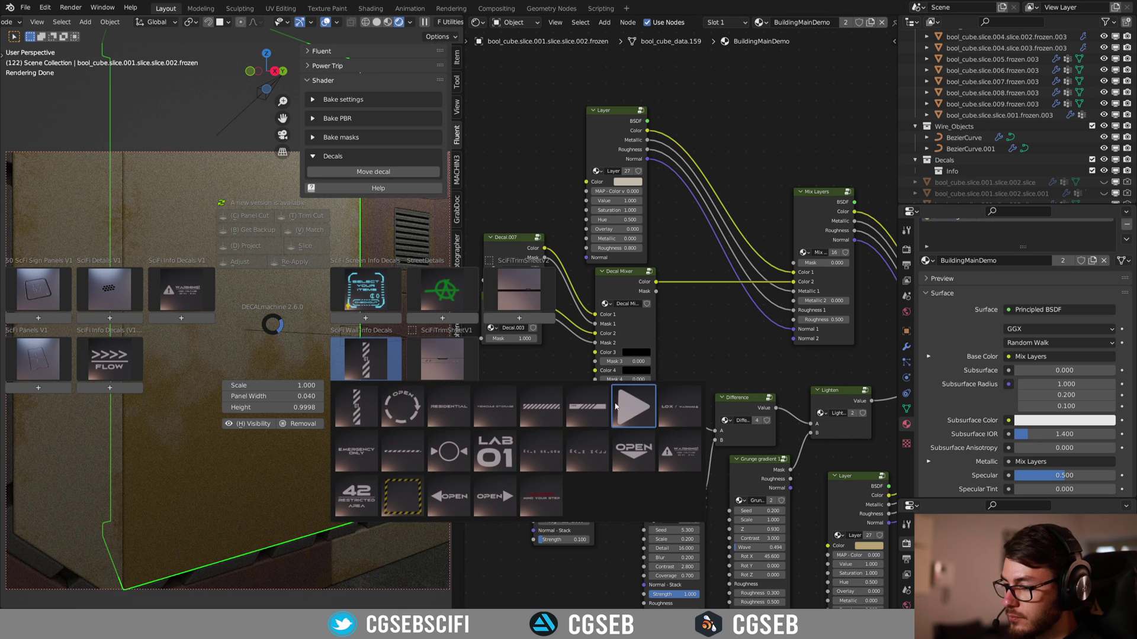
{"action": "left_click", "coordinate": [634, 408]}
{"action": "left_click", "coordinate": [388, 368]}
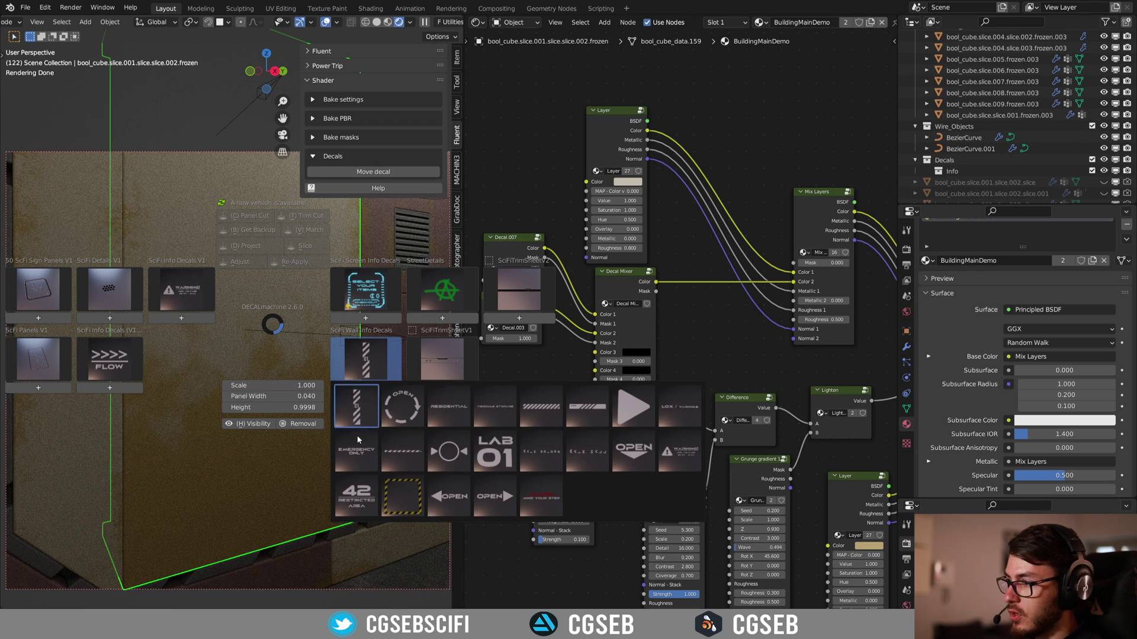
{"action": "left_click", "coordinate": [363, 372]}
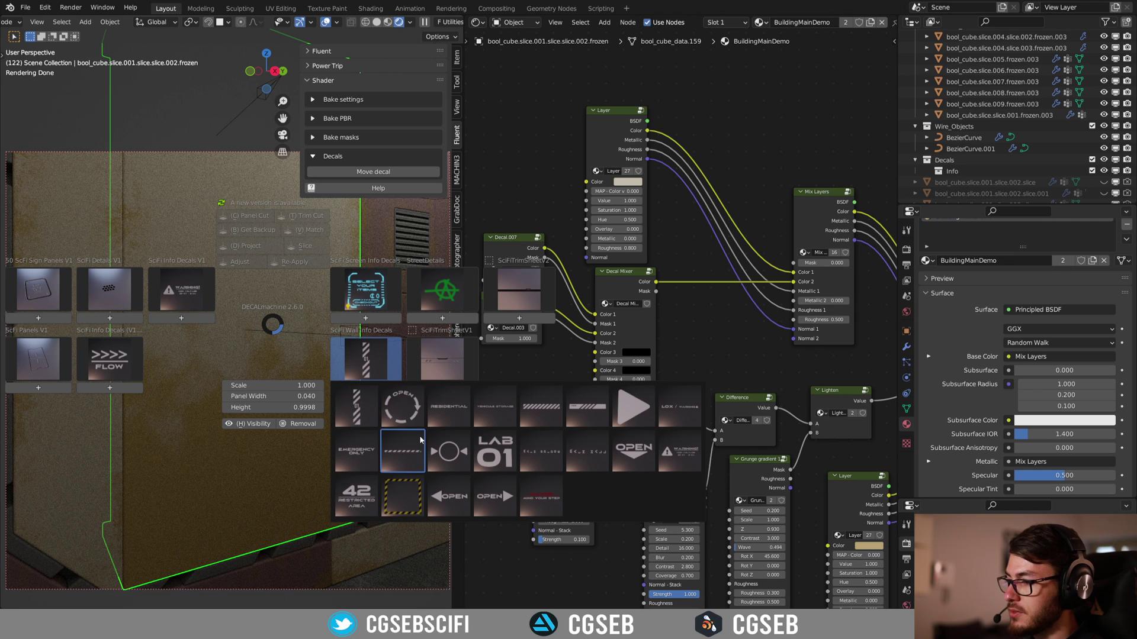
{"action": "left_click", "coordinate": [120, 290]}
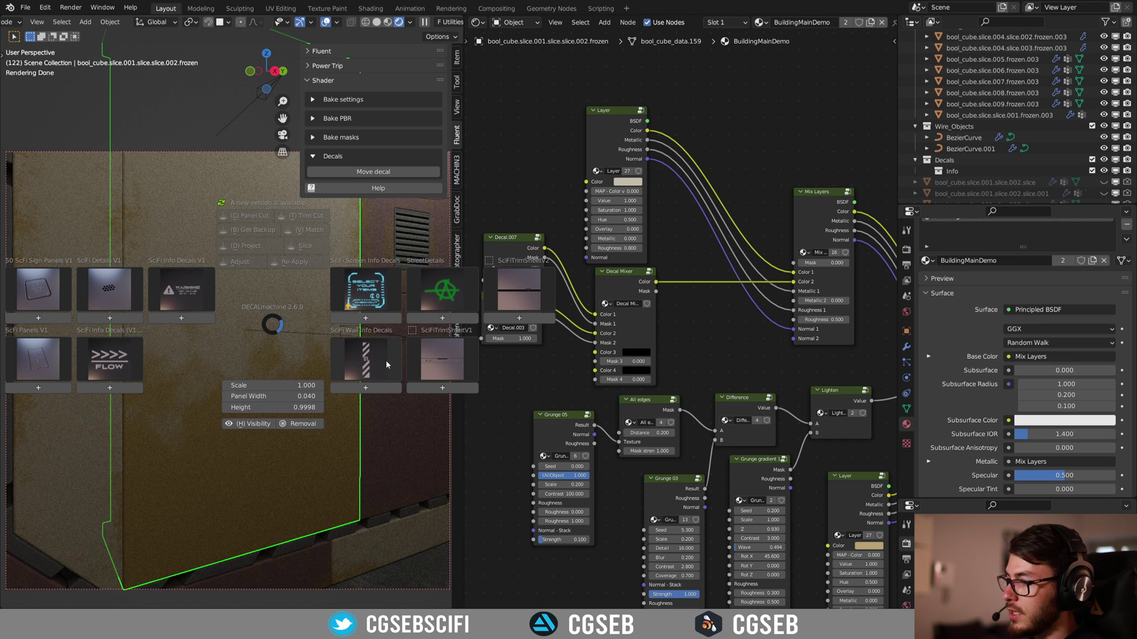
{"action": "left_click", "coordinate": [385, 360]}
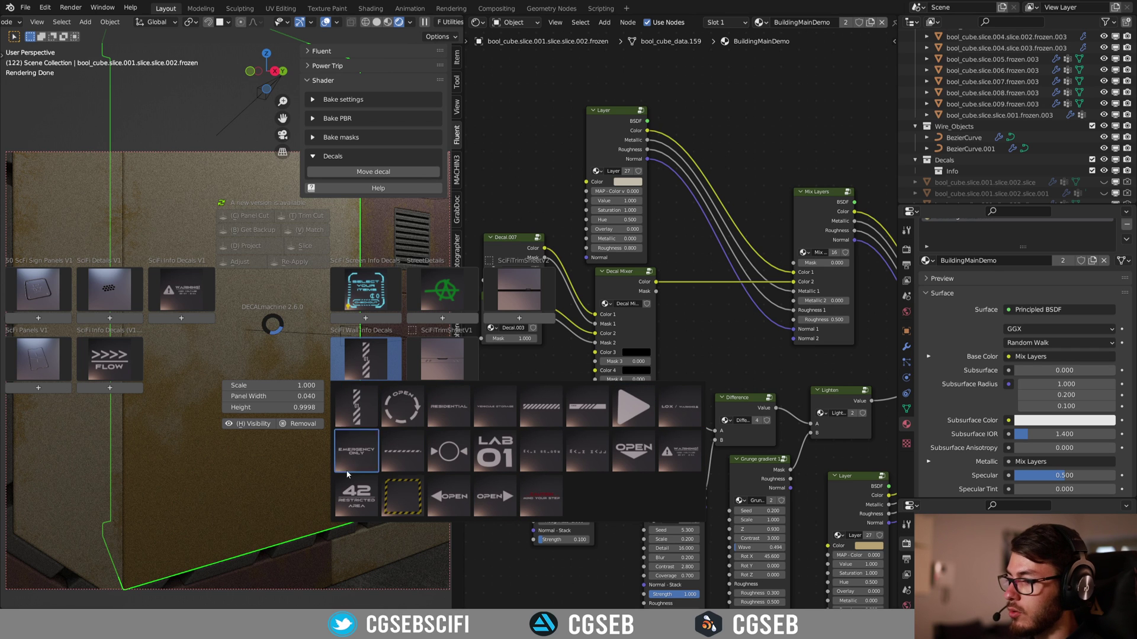
{"action": "left_click", "coordinate": [110, 290]}
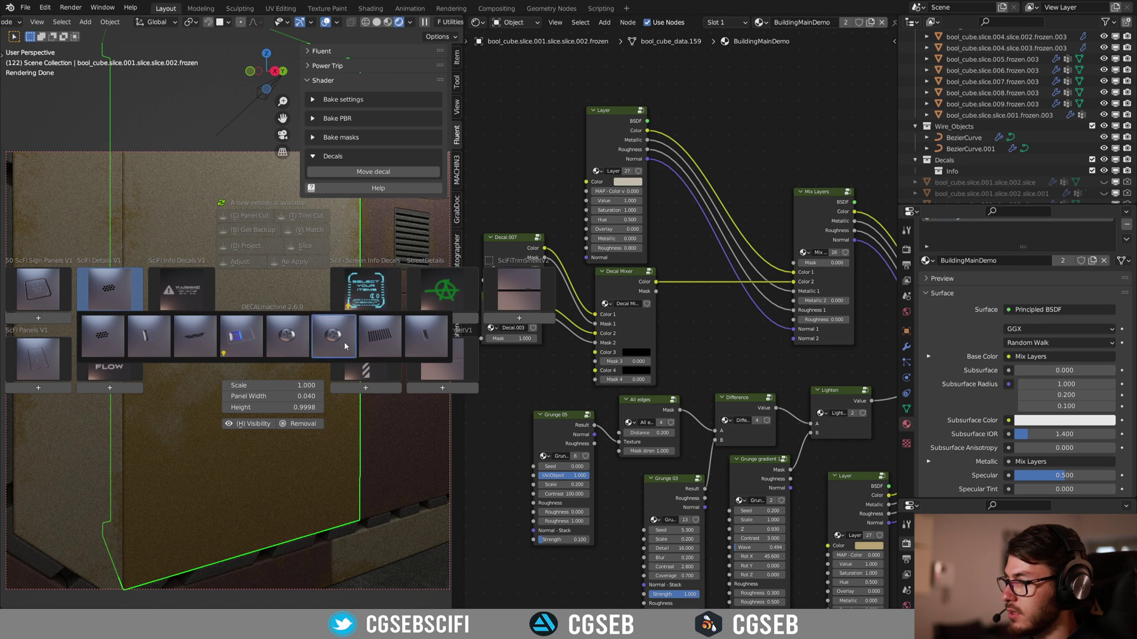
Insert the SciFi Wall Info Decals 012_LAB decal onto the building's wall with DECALmachine
{"action": "left_click", "coordinate": [367, 366]}
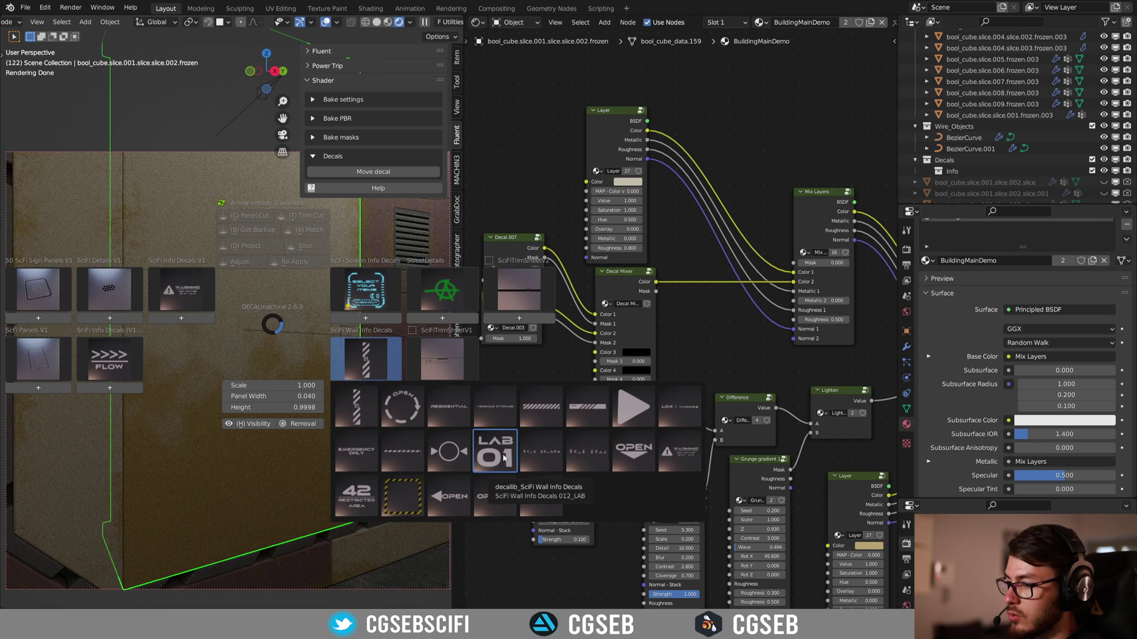
{"action": "left_click", "coordinate": [504, 458]}
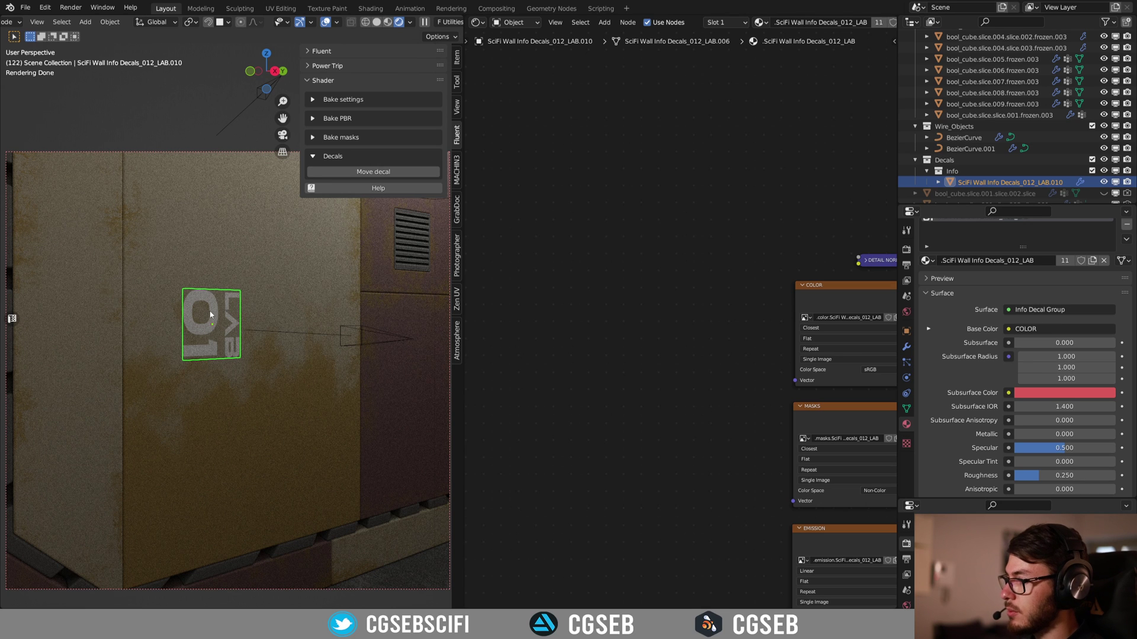
{"action": "left_click", "coordinate": [234, 224]}
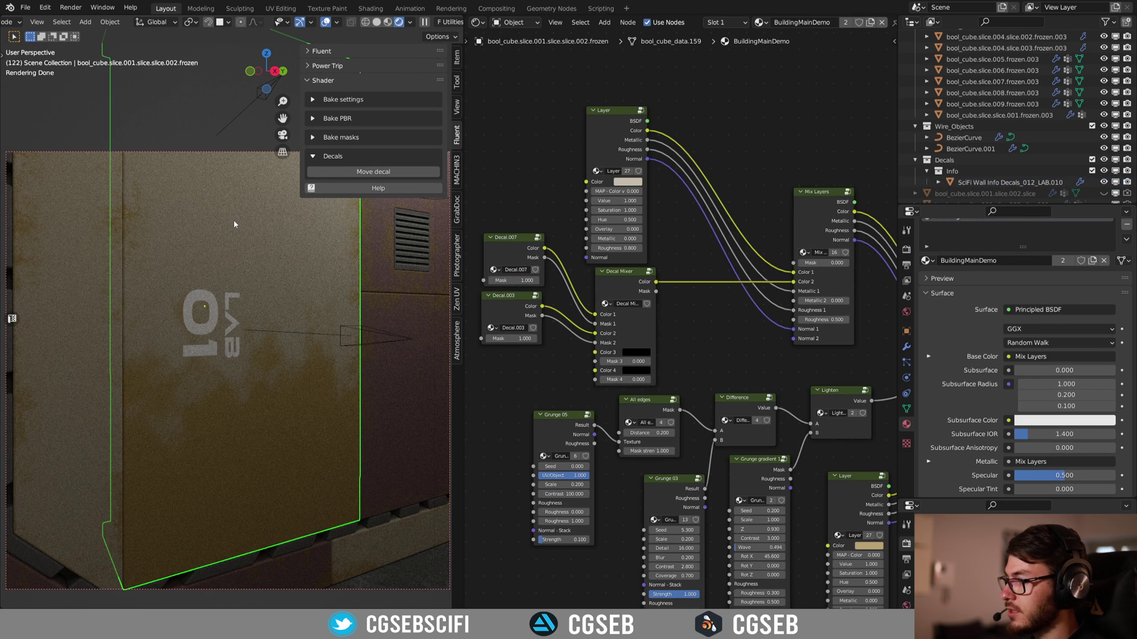
Scale the inserted LAB 01 decal up to about three times its size
{"action": "left_click", "coordinate": [208, 323]}
{"action": "key", "text": "s"}
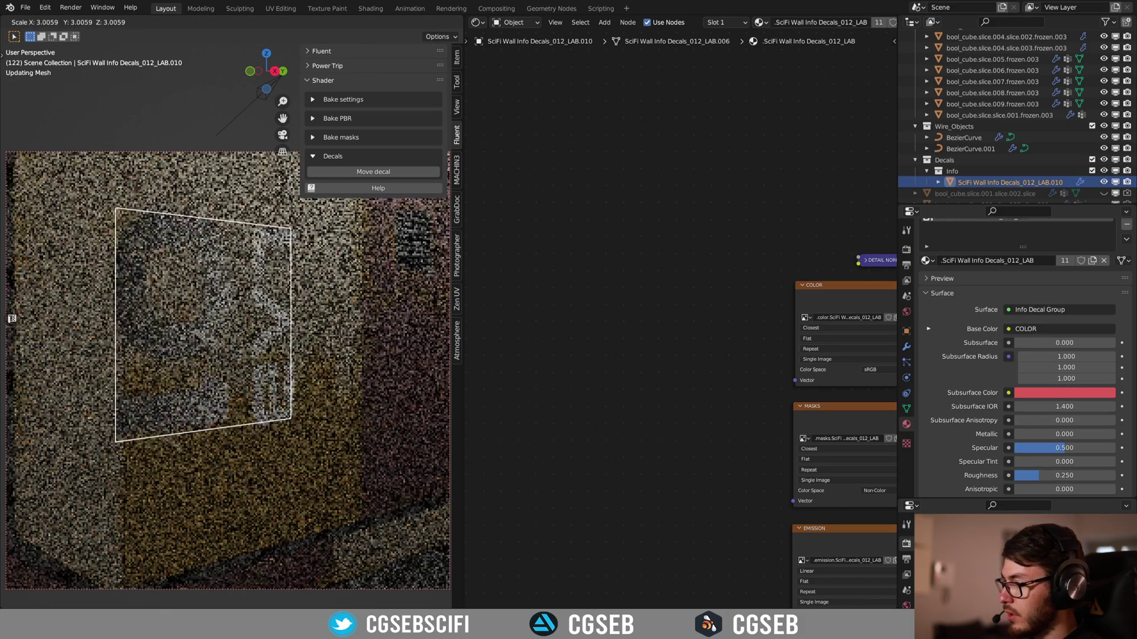
{"action": "left_click", "coordinate": [347, 362]}
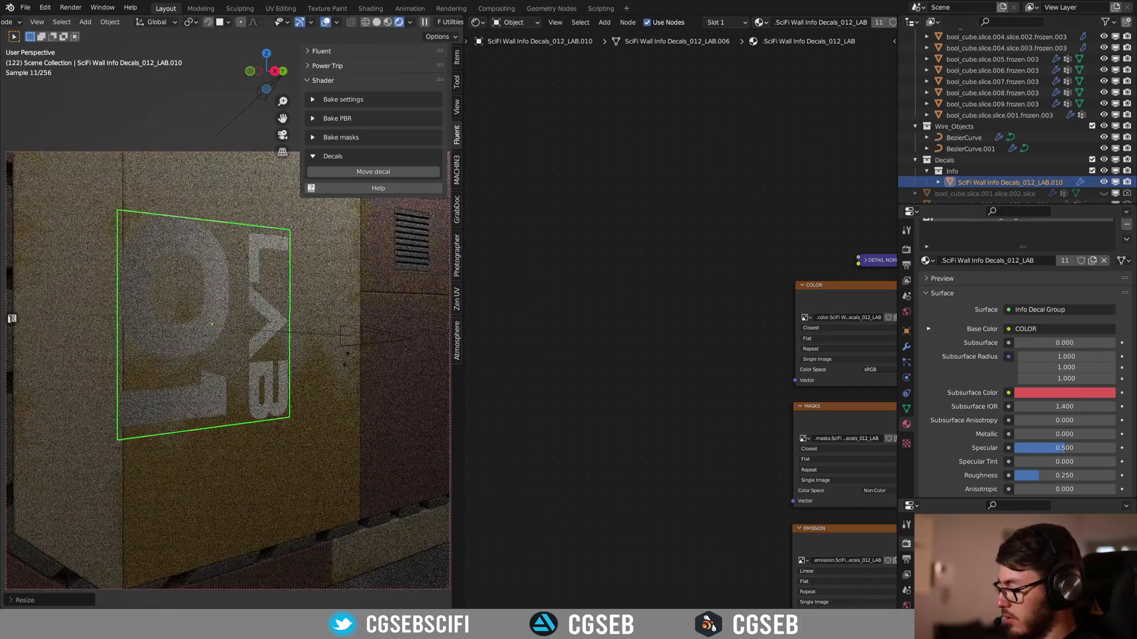
Rotate the LAB 01 decal 90° around the global X axis and scale it down by a factor of about 0.58
{"action": "type", "text": "rx090"}
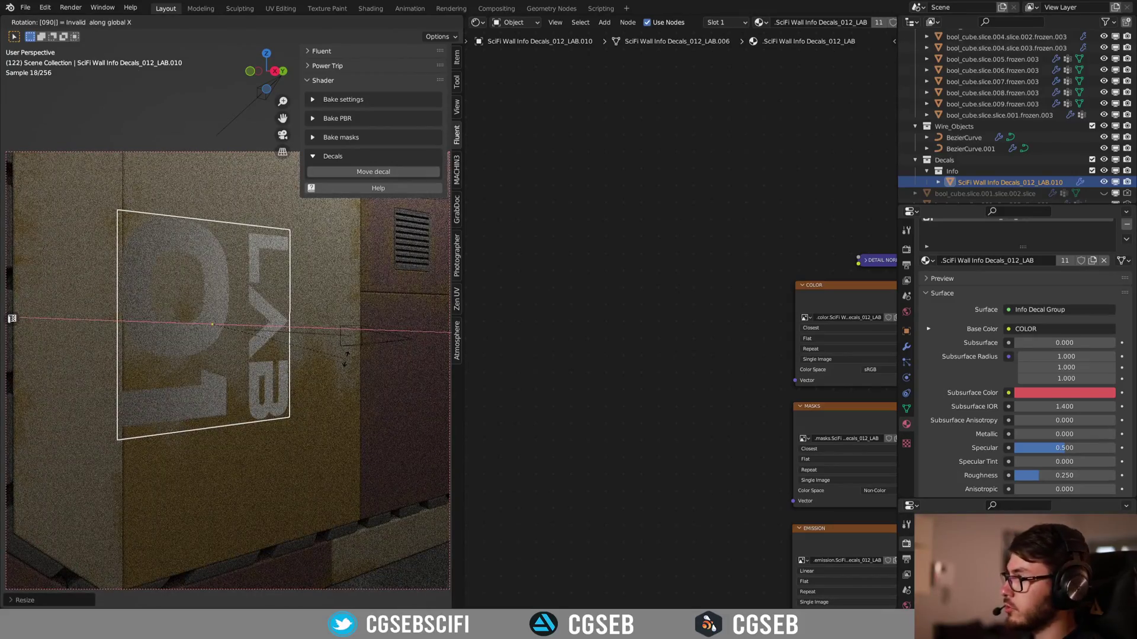
{"action": "key", "text": "BackSpace"}
{"action": "key", "text": "BackSpace"}
{"action": "key", "text": "BackSpace"}
{"action": "type", "text": "90"}
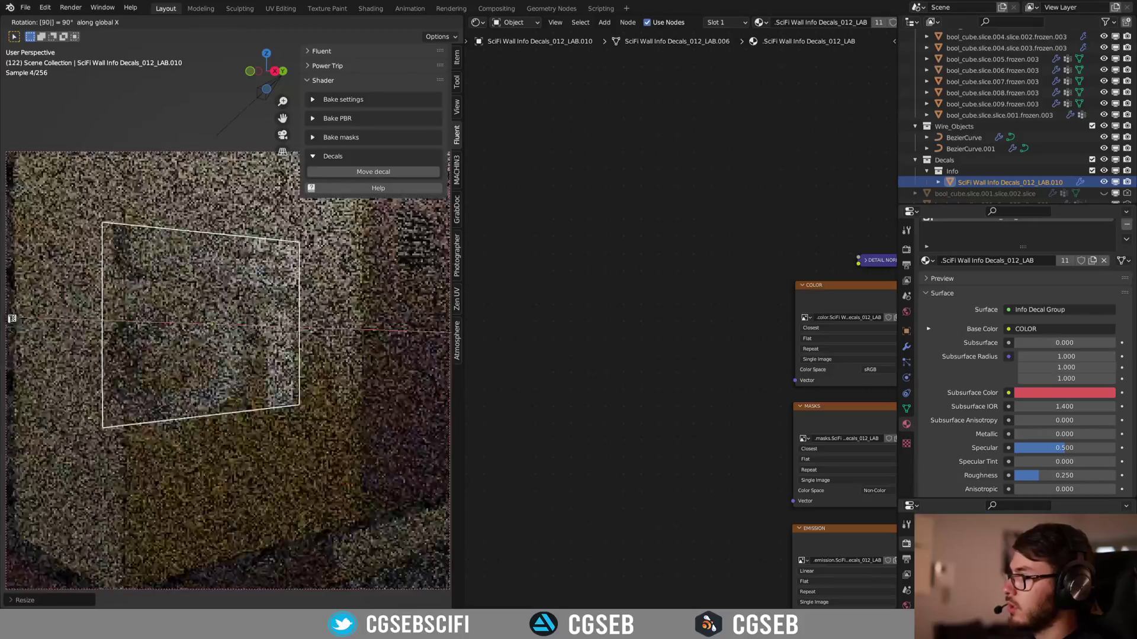
{"action": "key", "text": "Return"}
{"action": "key", "text": "s"}
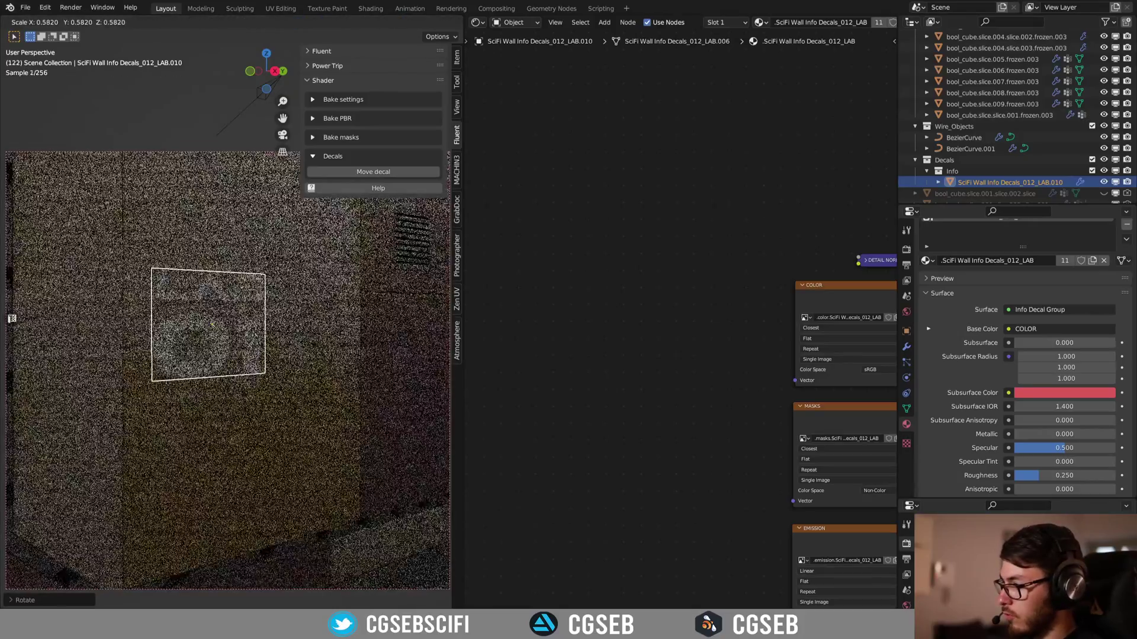
{"action": "left_click", "coordinate": [328, 348]}
Move the LAB 01 decal about 0.11 m diagonally up along the building's wall using face snapping
{"action": "middle_click_drag", "start_coordinate": [212, 289], "coordinate": [224, 308], "text": "shift"}
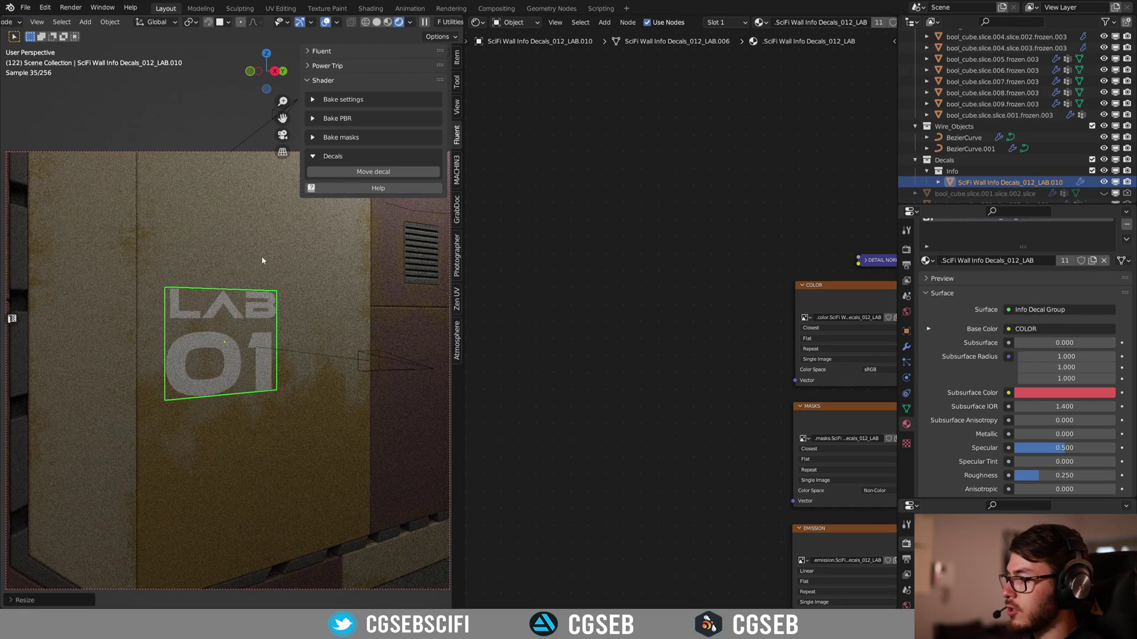
{"action": "left_click", "coordinate": [223, 22]}
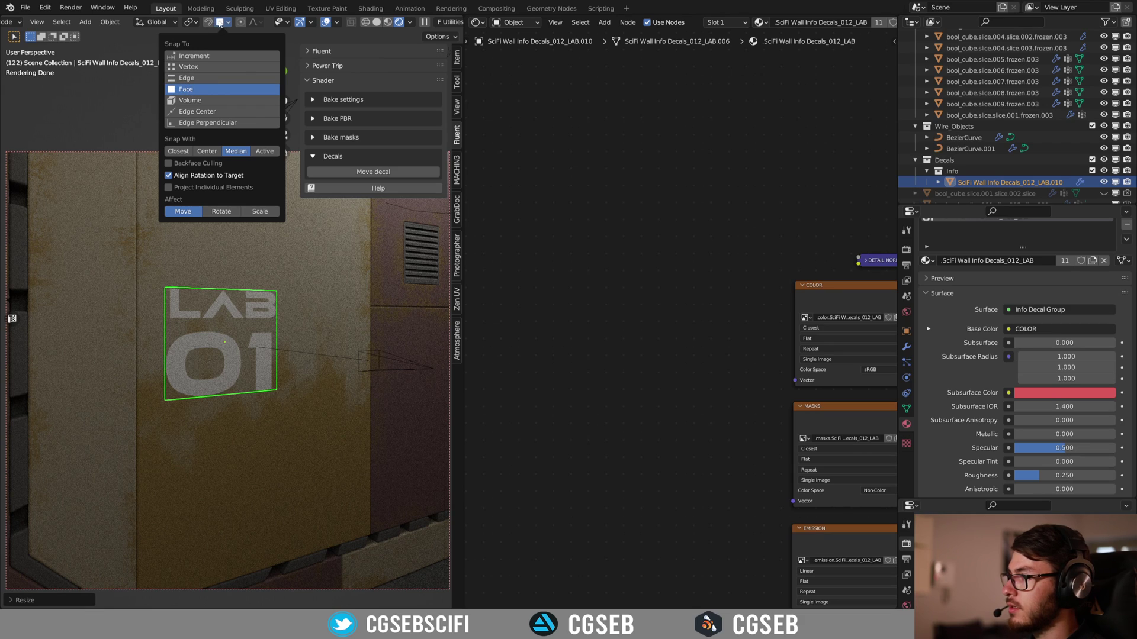
{"action": "key", "text": "g"}
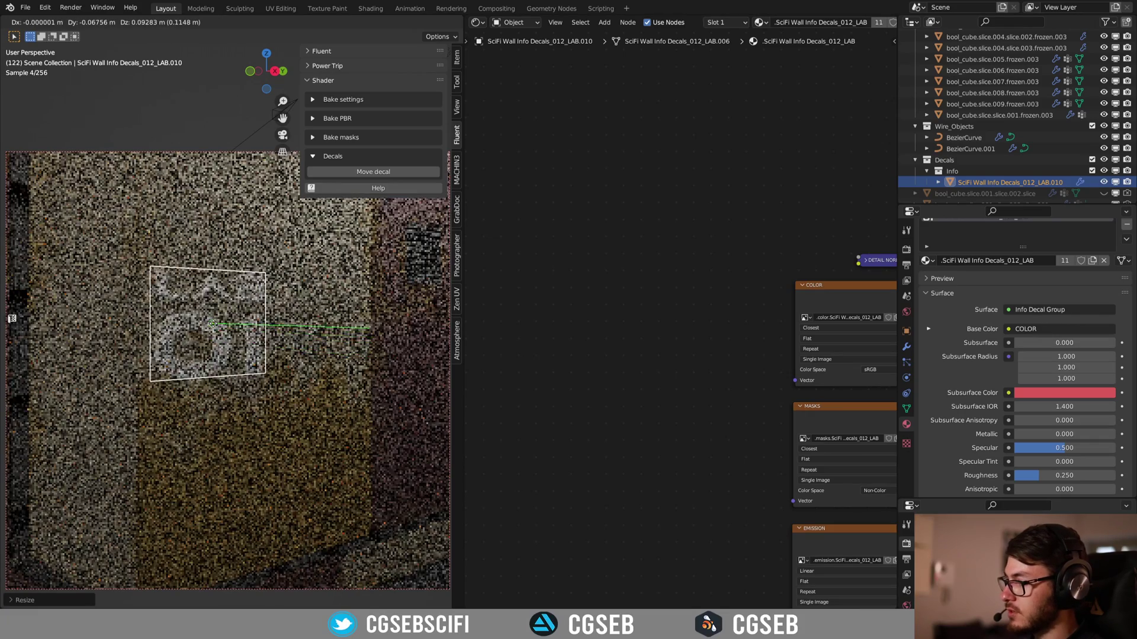
{"action": "left_click", "coordinate": [386, 310]}
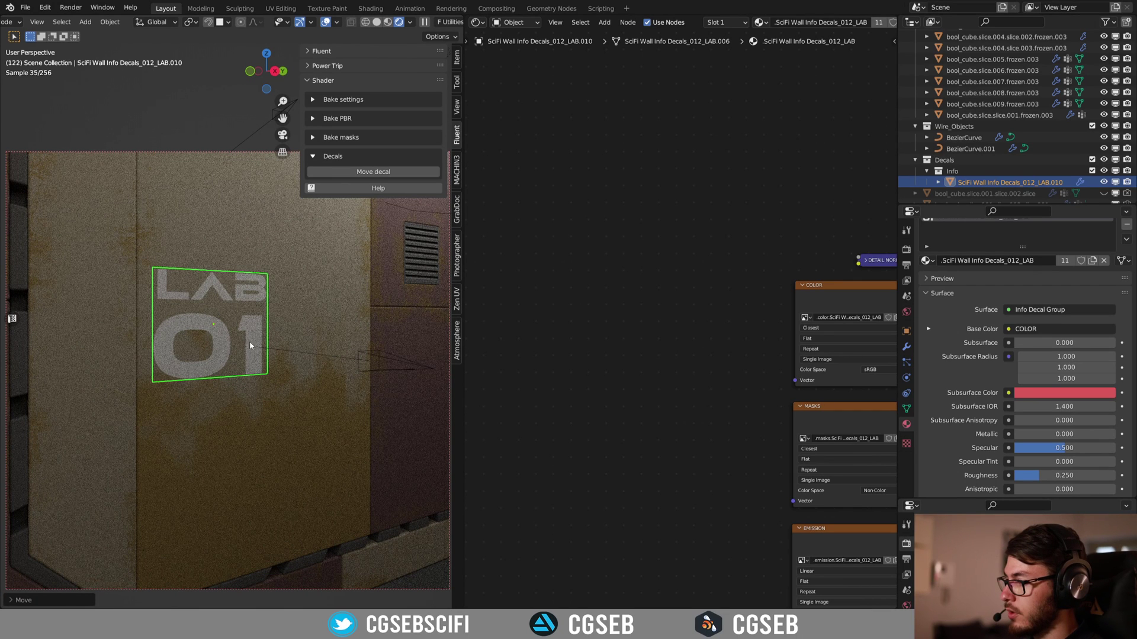
Project the LAB 01 decal onto the wall's surface with DECALmachine
{"action": "left_click", "coordinate": [430, 368]}
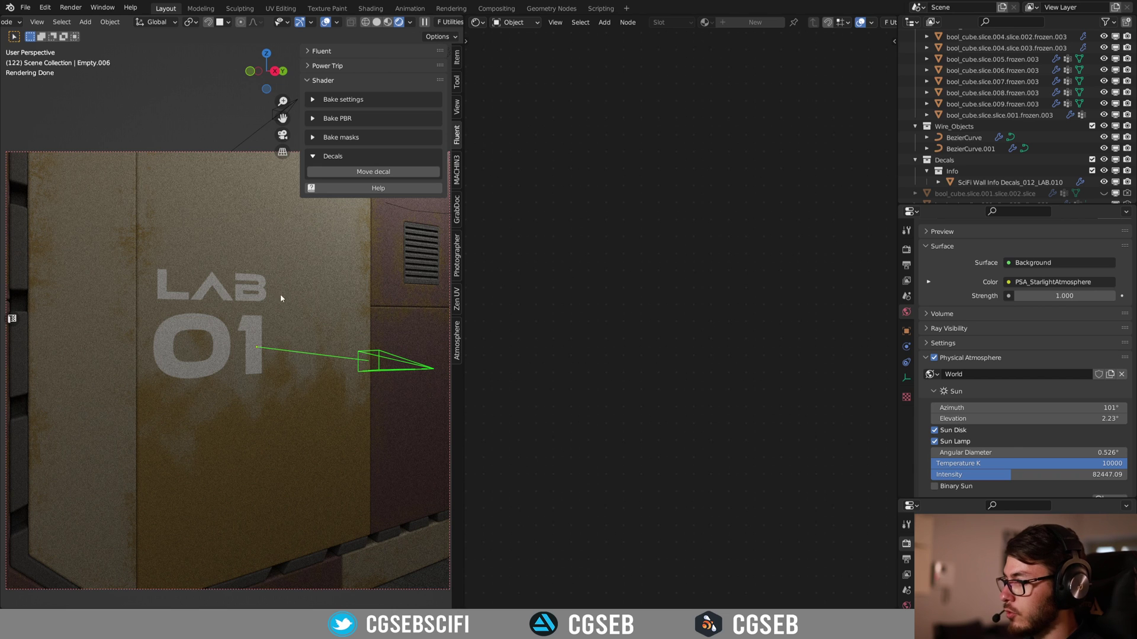
{"action": "left_click", "coordinate": [217, 327]}
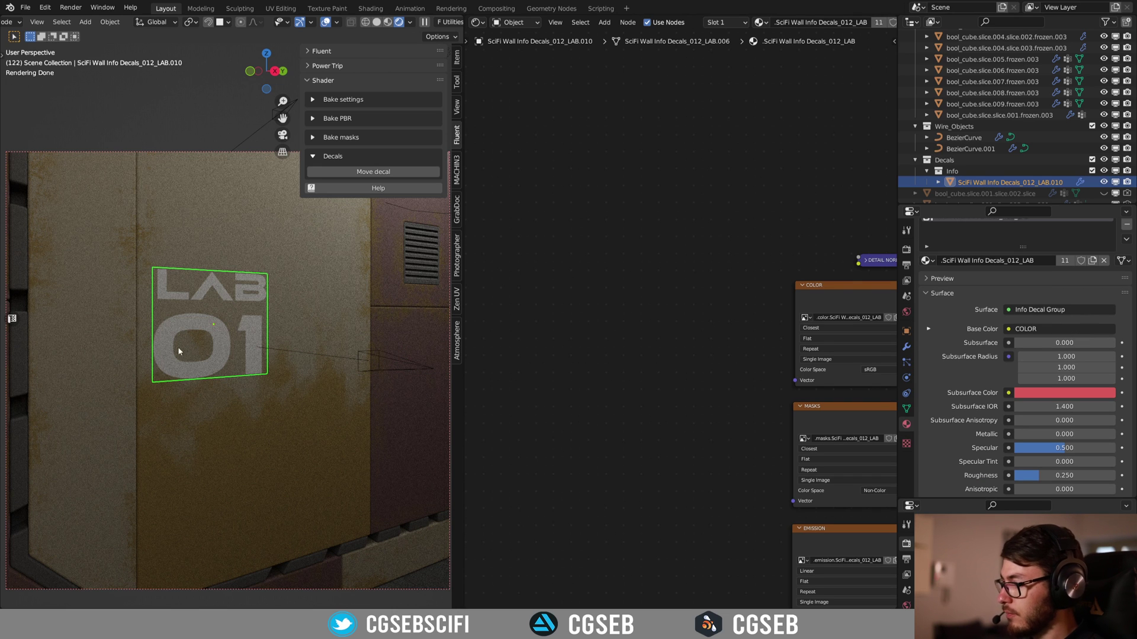
{"action": "key", "text": "d"}
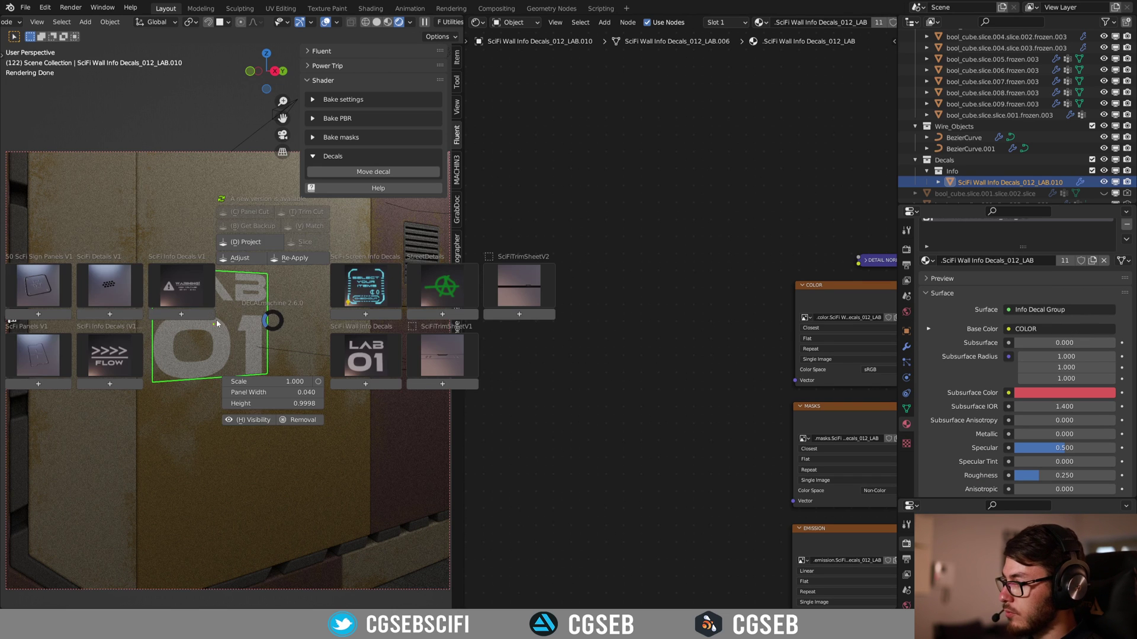
{"action": "left_click", "coordinate": [260, 243]}
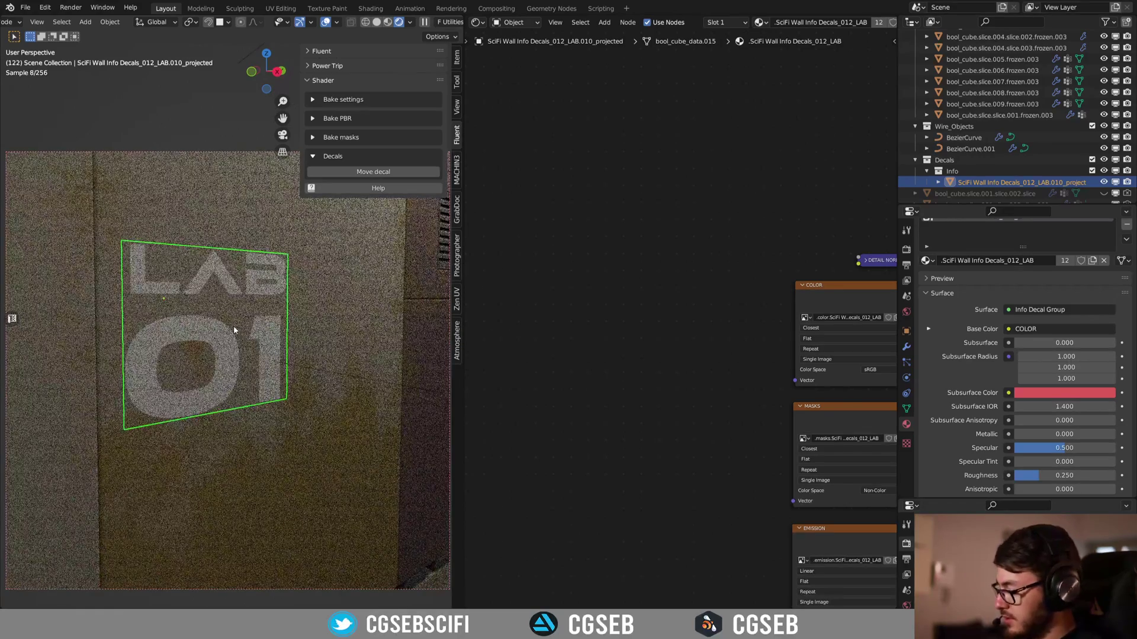
Retrieve the projected decal's backup with DECALmachine and move it about 0.43 m diagonally down along the wall
{"action": "key", "text": "g"}
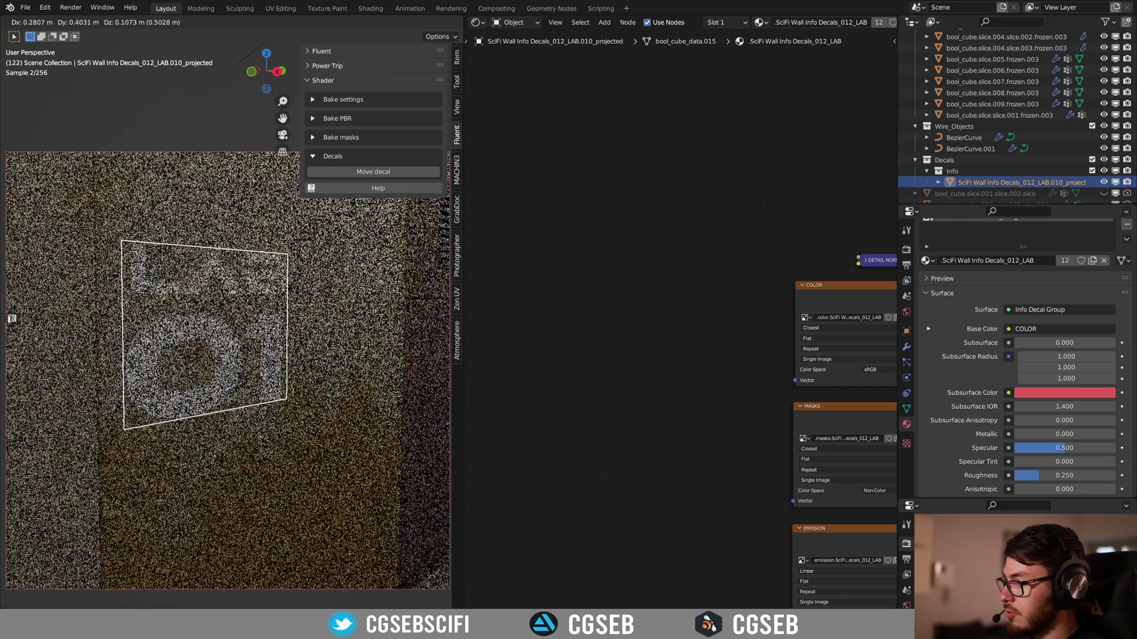
{"action": "left_click", "coordinate": [271, 319]}
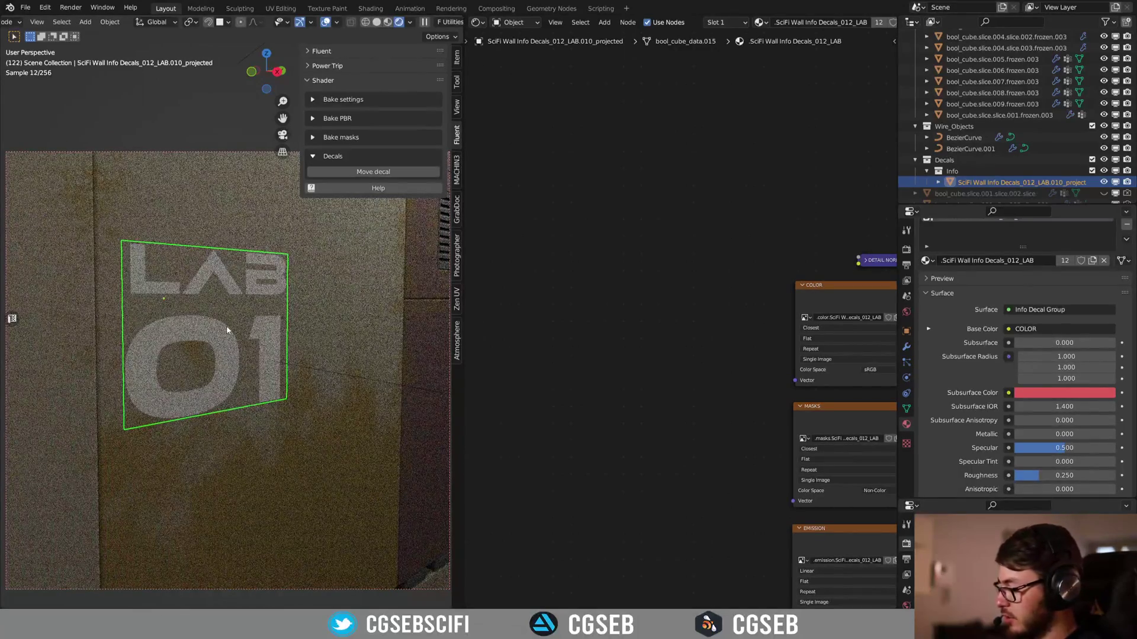
{"action": "key", "text": "d"}
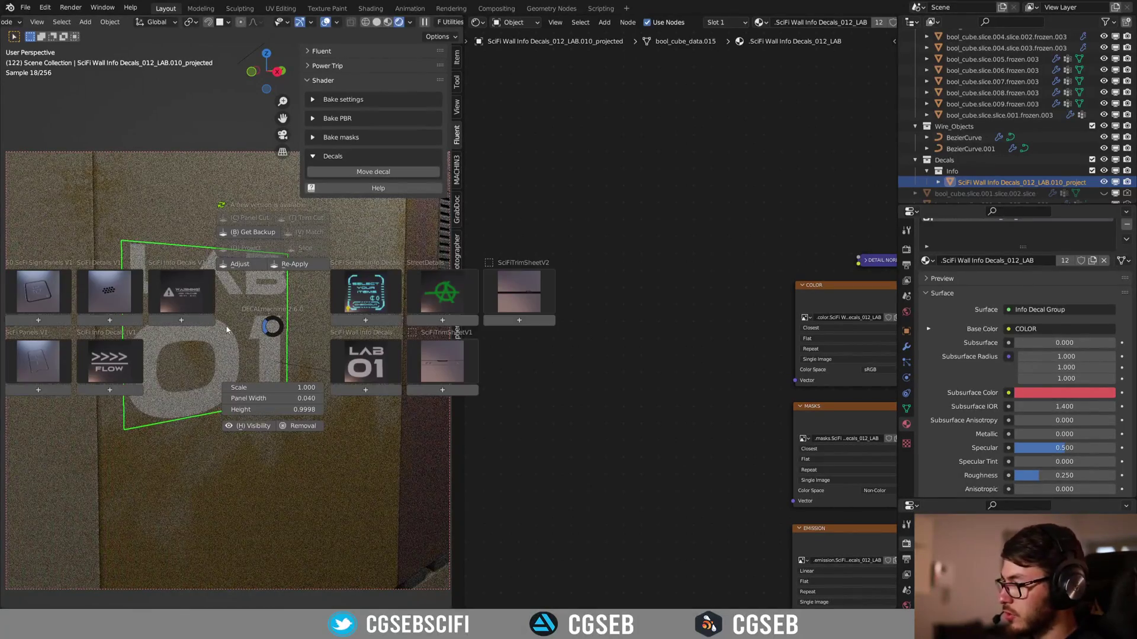
{"action": "left_click", "coordinate": [256, 233]}
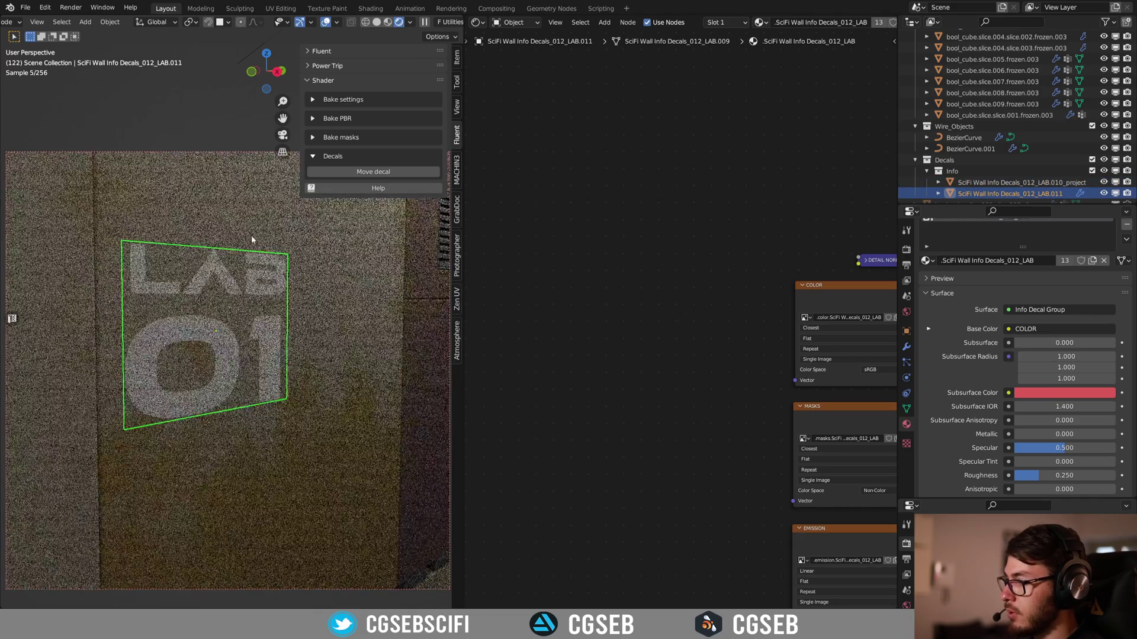
{"action": "key", "text": "g"}
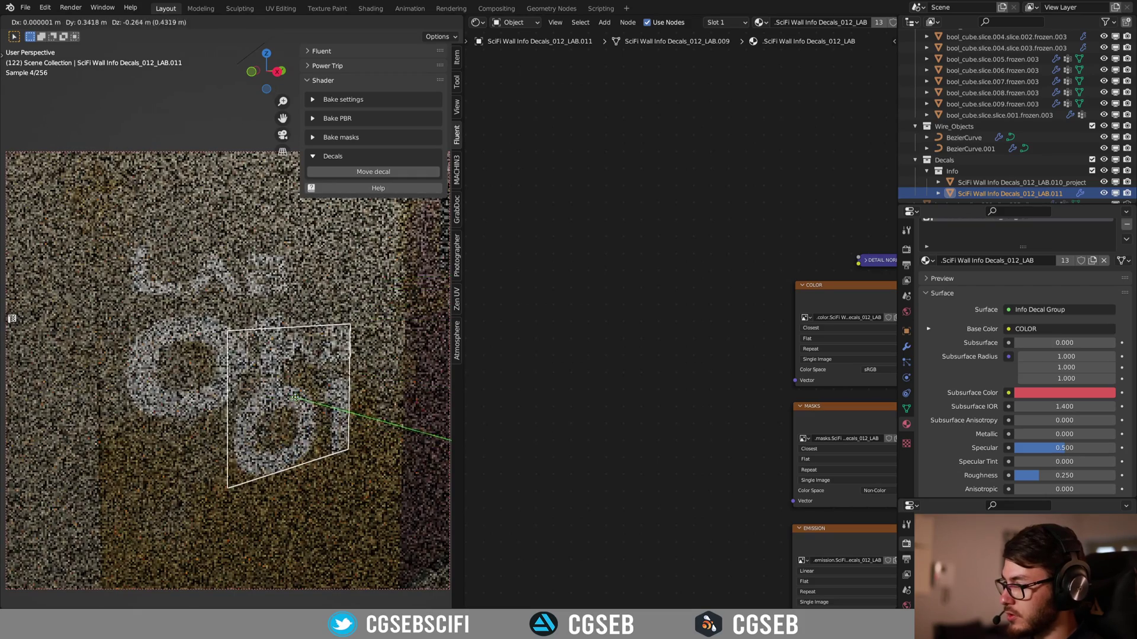
{"action": "left_click", "coordinate": [126, 301]}
Delete the earlier projected LAB 01 decal and project the repositioned backup decal onto the wall
{"action": "left_click", "coordinate": [183, 290]}
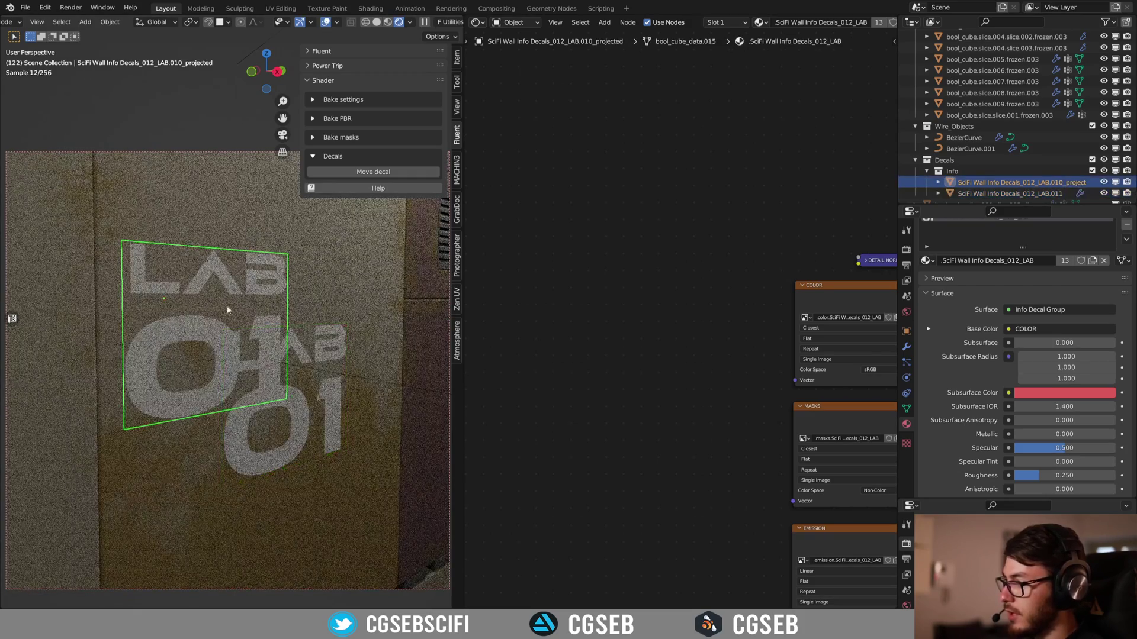
{"action": "key", "text": "Delete"}
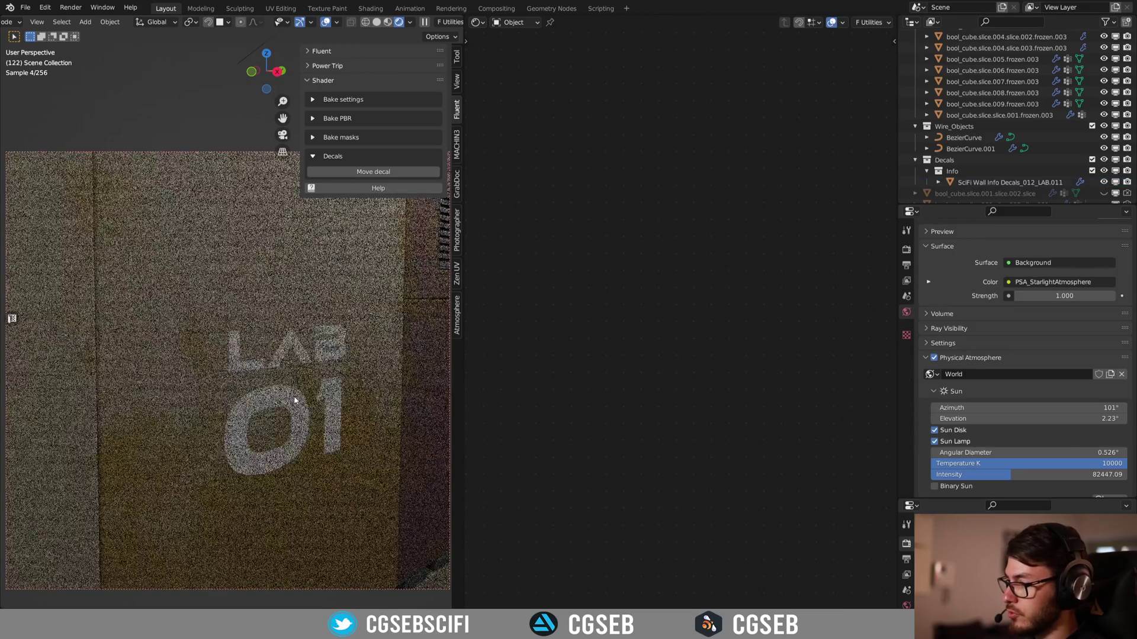
{"action": "left_click", "coordinate": [294, 400]}
{"action": "key", "text": "d"}
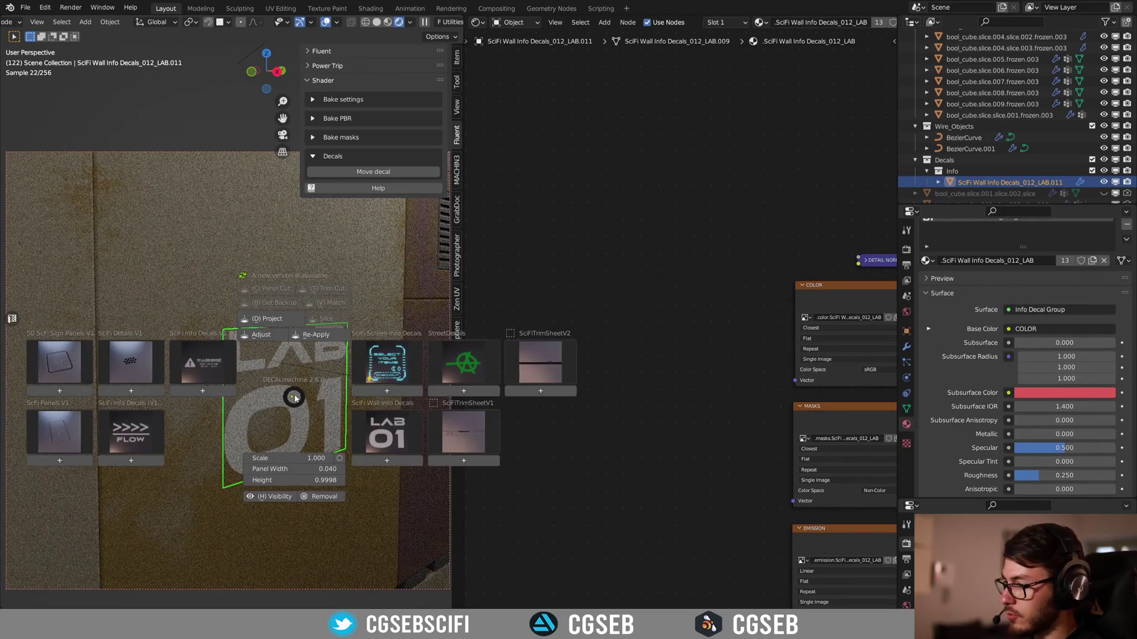
{"action": "left_click", "coordinate": [272, 320]}
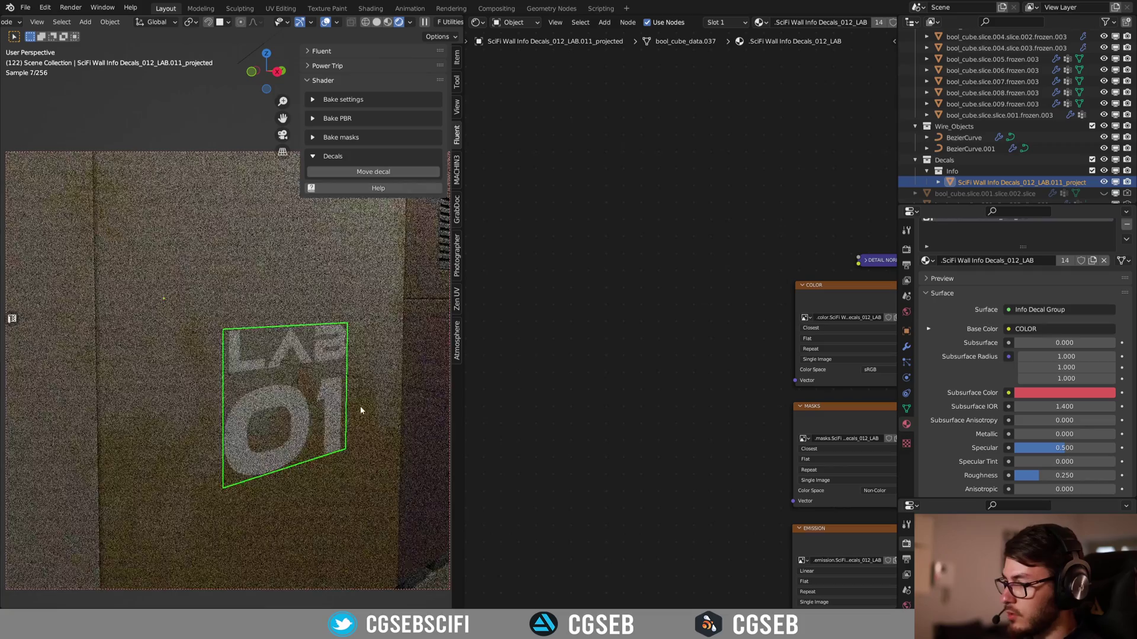
Examine the projected LAB 01 decal on the rusty wall from close up and at an angle
{"action": "scroll", "coordinate": [335, 395], "scroll_direction": "down", "scroll_amount": 1}
{"action": "middle_click_drag", "start_coordinate": [332, 393], "coordinate": [273, 381], "text": "shift"}
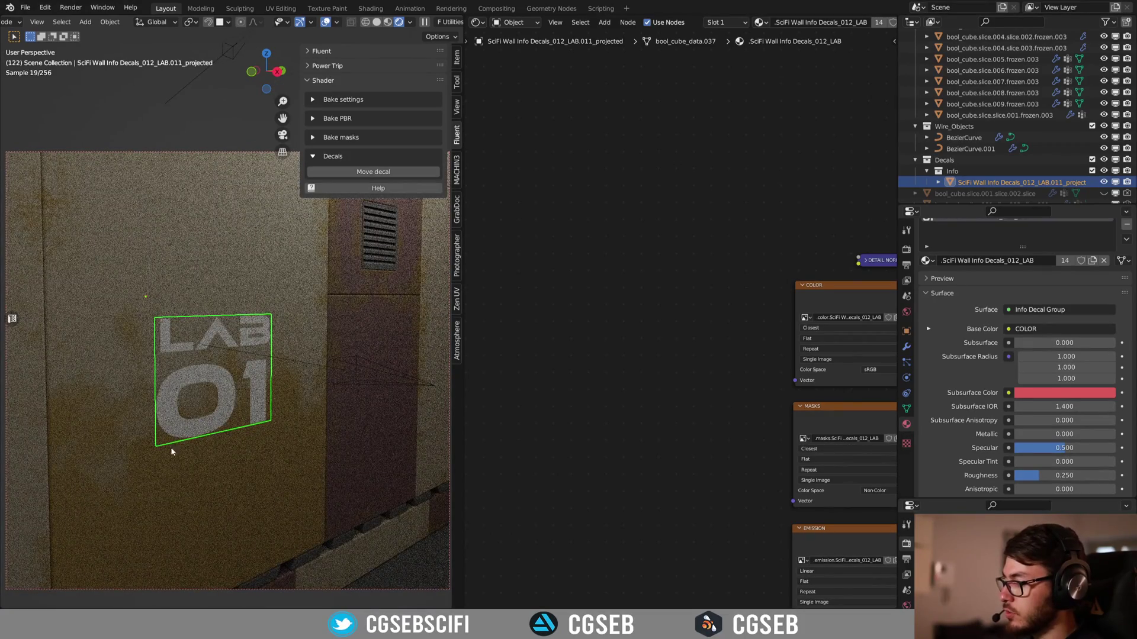
{"action": "left_click", "coordinate": [126, 365]}
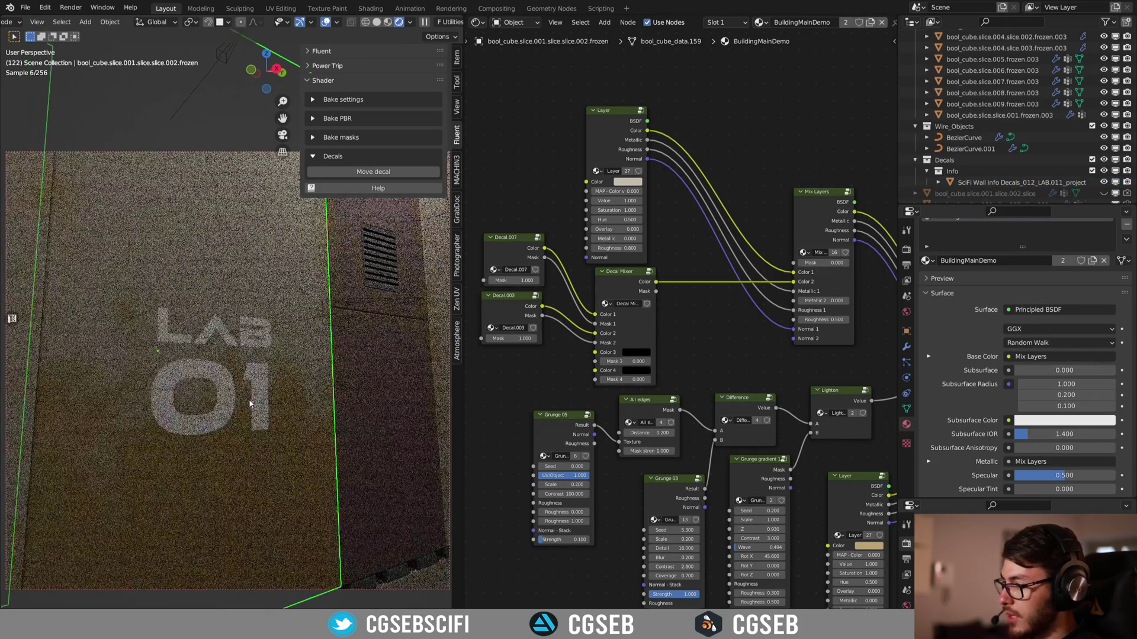
{"action": "scroll", "coordinate": [267, 411], "scroll_direction": "up", "scroll_amount": 4}
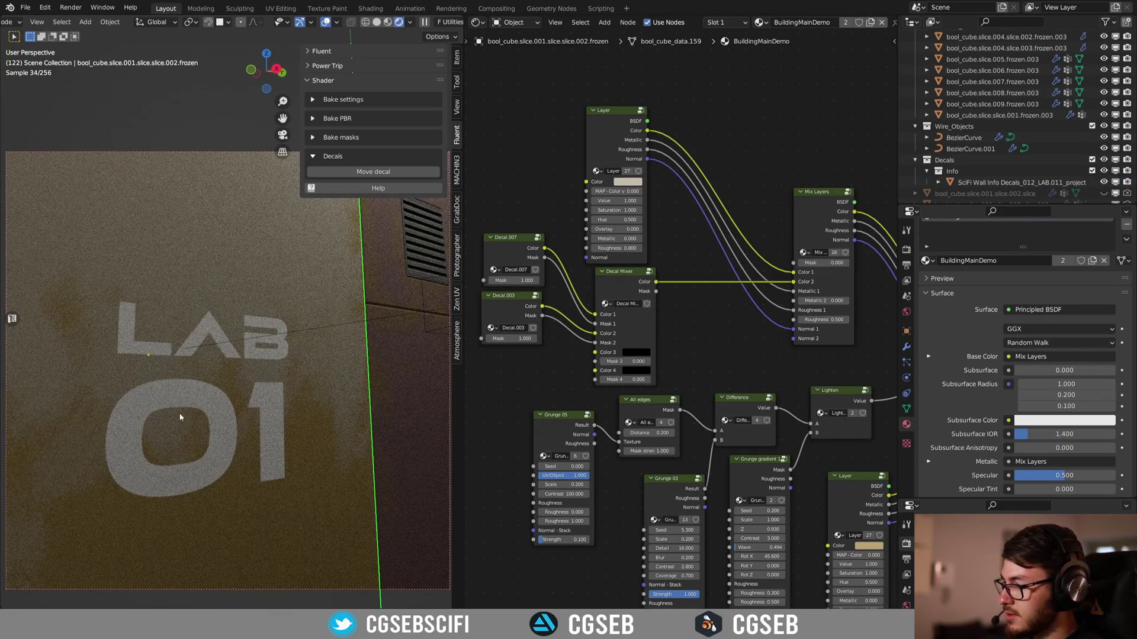
{"action": "left_click", "coordinate": [303, 439]}
{"action": "left_click", "coordinate": [292, 387]}
{"action": "middle_click_drag", "start_coordinate": [300, 362], "coordinate": [249, 335]}
{"action": "scroll", "coordinate": [250, 338], "scroll_direction": "down", "scroll_amount": 3}
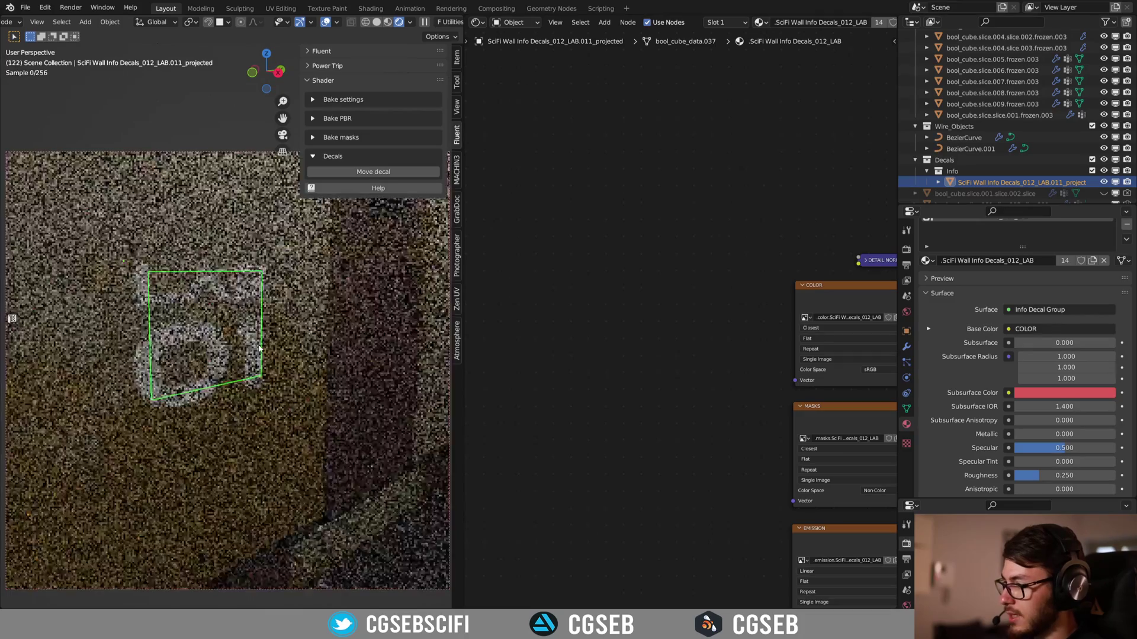
Copy the Grunge 05, All edges, Grunge 03, Difference, Grunge gradient and Lighten mask nodes from the wall's BuildingMainDemo material
{"action": "left_click", "coordinate": [229, 416]}
{"action": "middle_click_drag", "start_coordinate": [790, 351], "coordinate": [806, 204]}
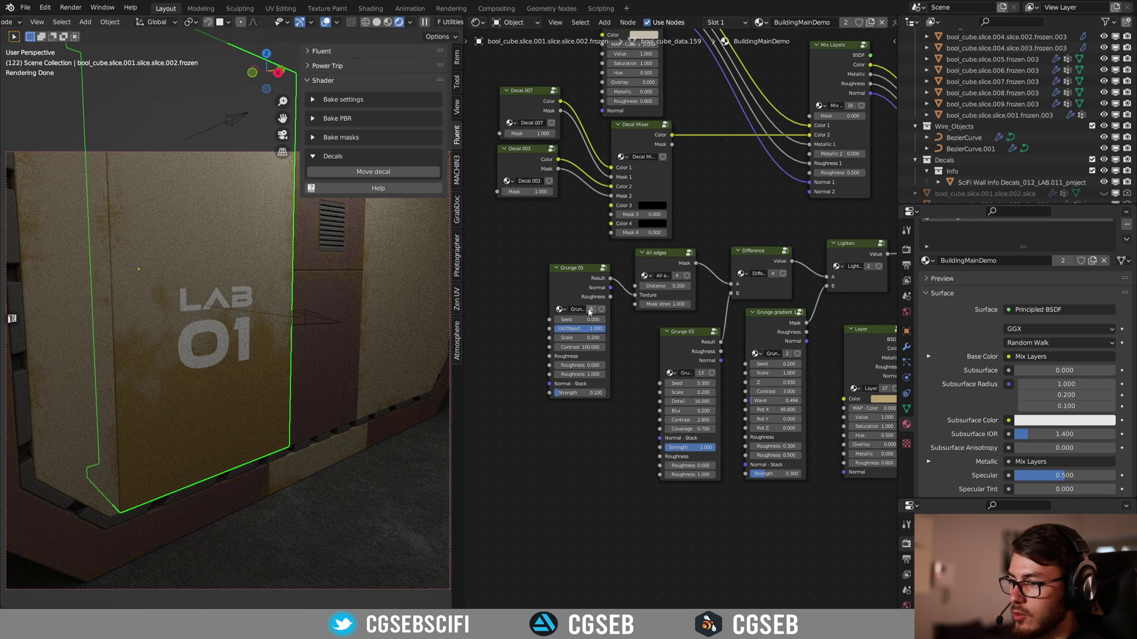
{"action": "left_click_drag", "start_coordinate": [507, 279], "coordinate": [821, 431]}
{"action": "middle_click_drag", "start_coordinate": [866, 254], "coordinate": [684, 268]}
{"action": "left_click", "coordinate": [686, 268], "text": "shift"}
{"action": "middle_click_drag", "start_coordinate": [848, 241], "coordinate": [719, 255]}
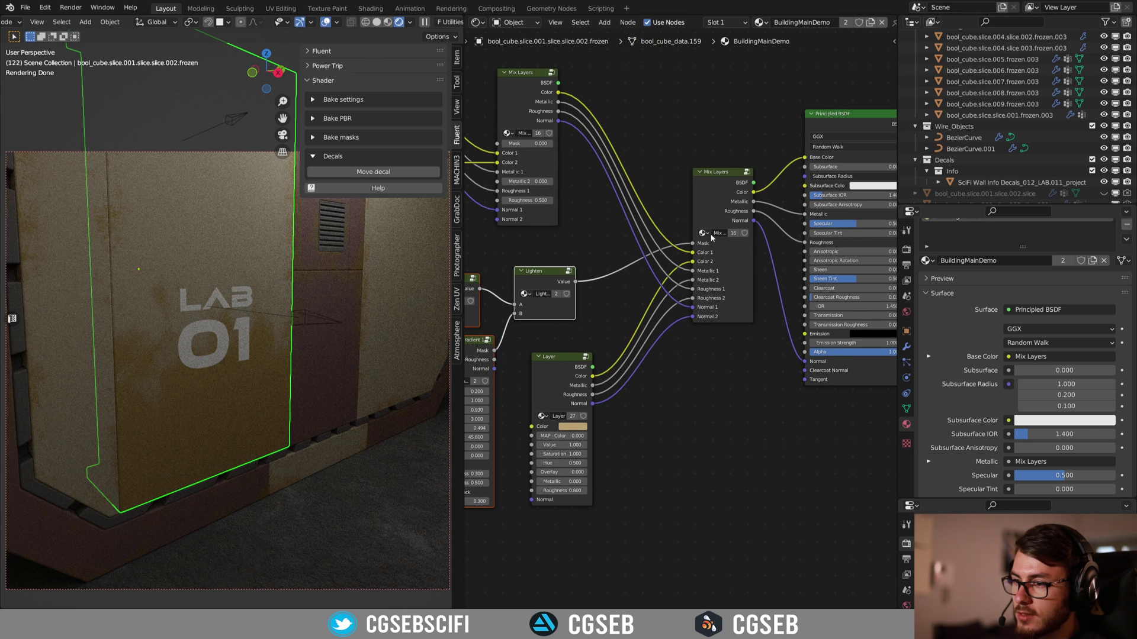
{"action": "scroll", "coordinate": [689, 242], "scroll_direction": "up", "scroll_amount": 2}
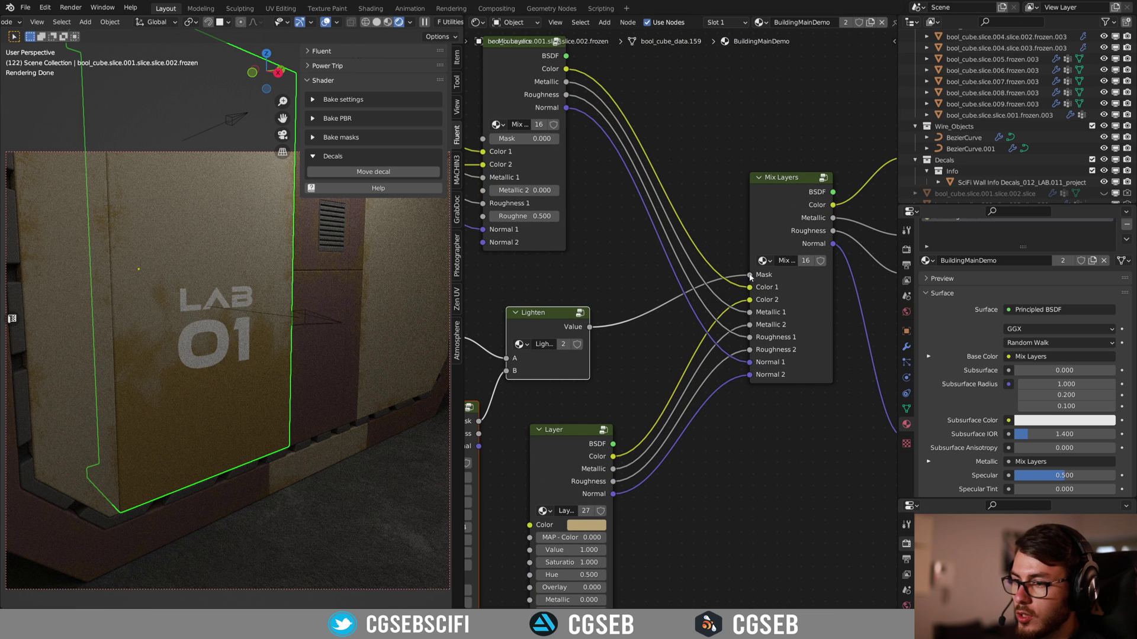
{"action": "key", "text": "KP_Decimal"}
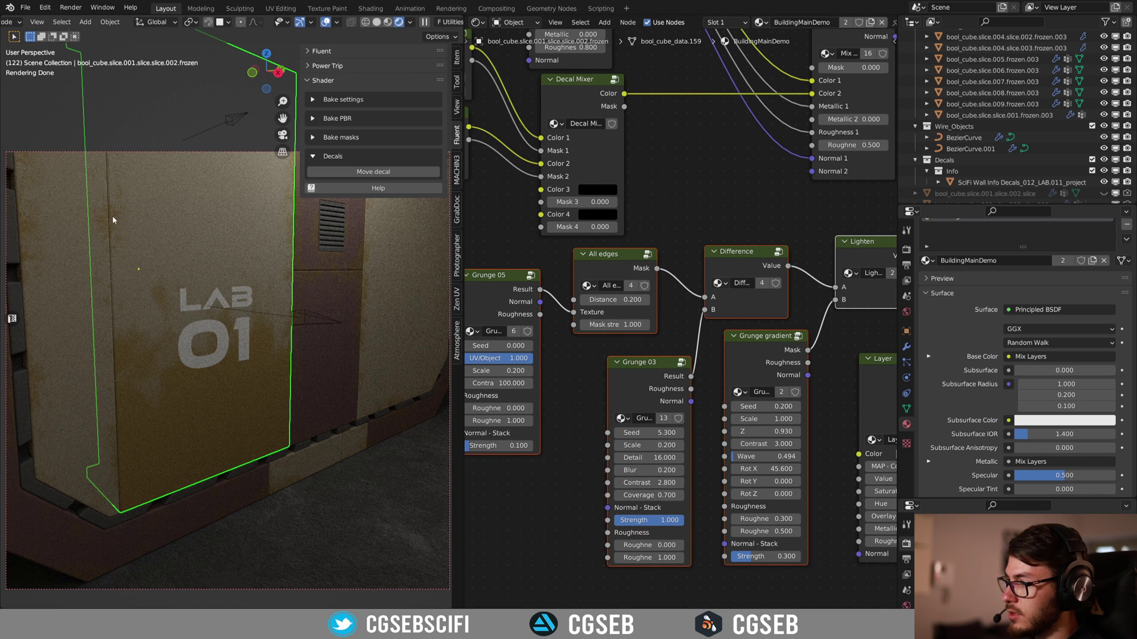
{"action": "middle_click_drag", "start_coordinate": [726, 329], "coordinate": [692, 341]}
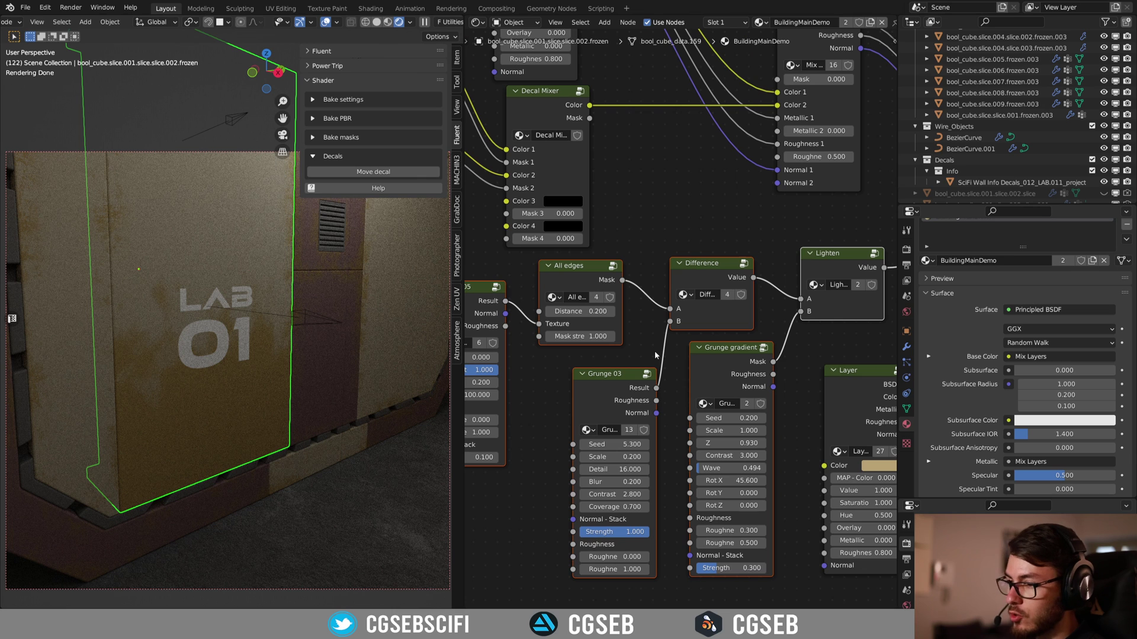
Paste the mask nodes into the LAB 01 decal's material below its existing nodes and connect Lighten's Value to the decal group's Alpha
{"action": "left_click", "coordinate": [202, 339]}
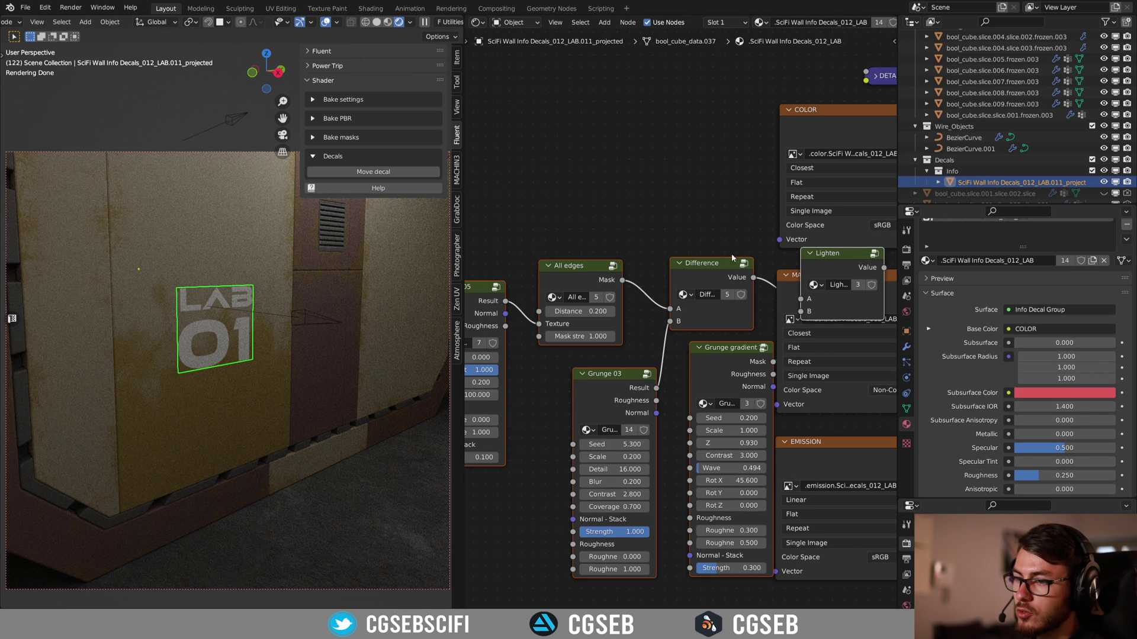
{"action": "middle_click_drag", "start_coordinate": [731, 254], "coordinate": [531, 166]}
{"action": "left_click_drag", "start_coordinate": [651, 177], "coordinate": [841, 527]}
{"action": "middle_click_drag", "start_coordinate": [845, 389], "coordinate": [538, 266]}
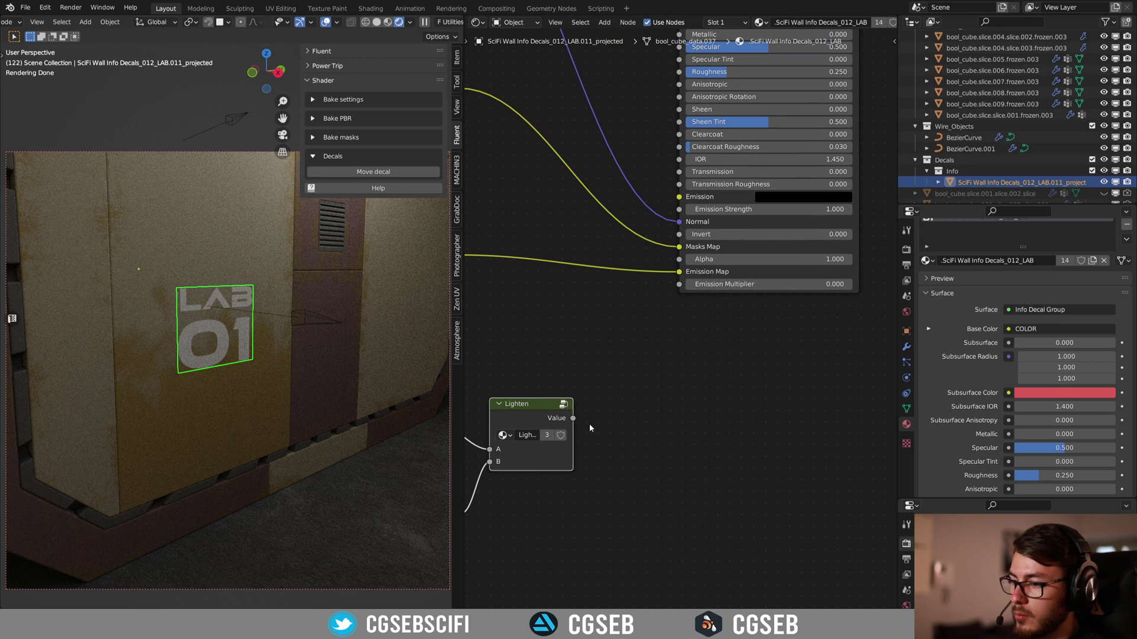
{"action": "left_click_drag", "start_coordinate": [572, 418], "coordinate": [680, 259]}
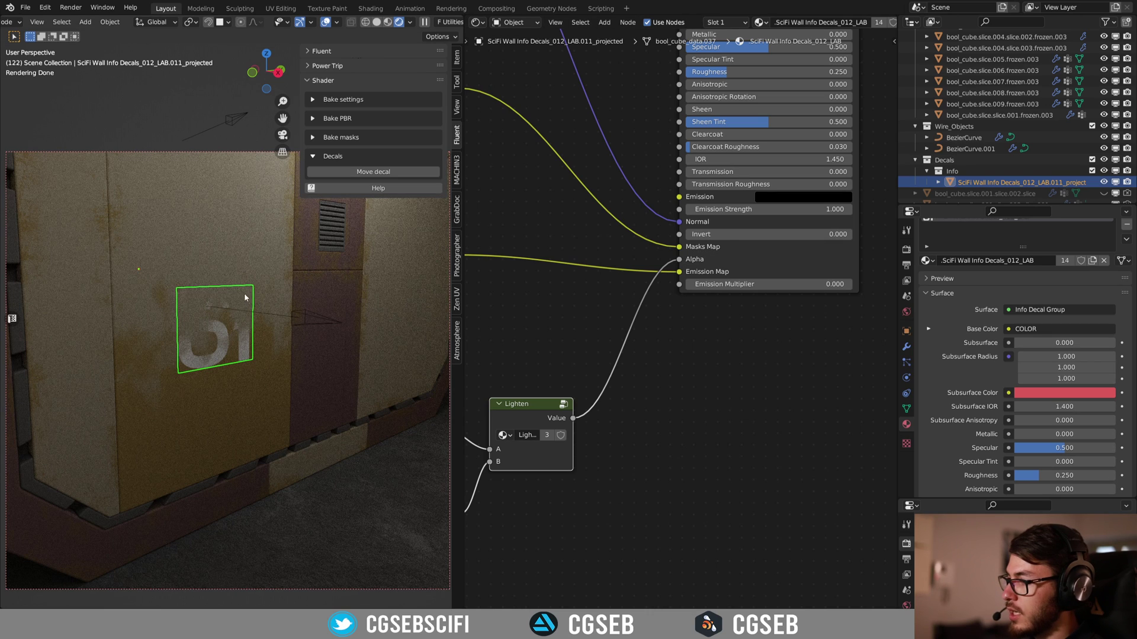
Insert an Invert node into the link between Lighten's Value and the decal group's Alpha
{"action": "left_click", "coordinate": [674, 372]}
{"action": "key", "text": "shift+a"}
{"action": "left_click", "coordinate": [665, 374]}
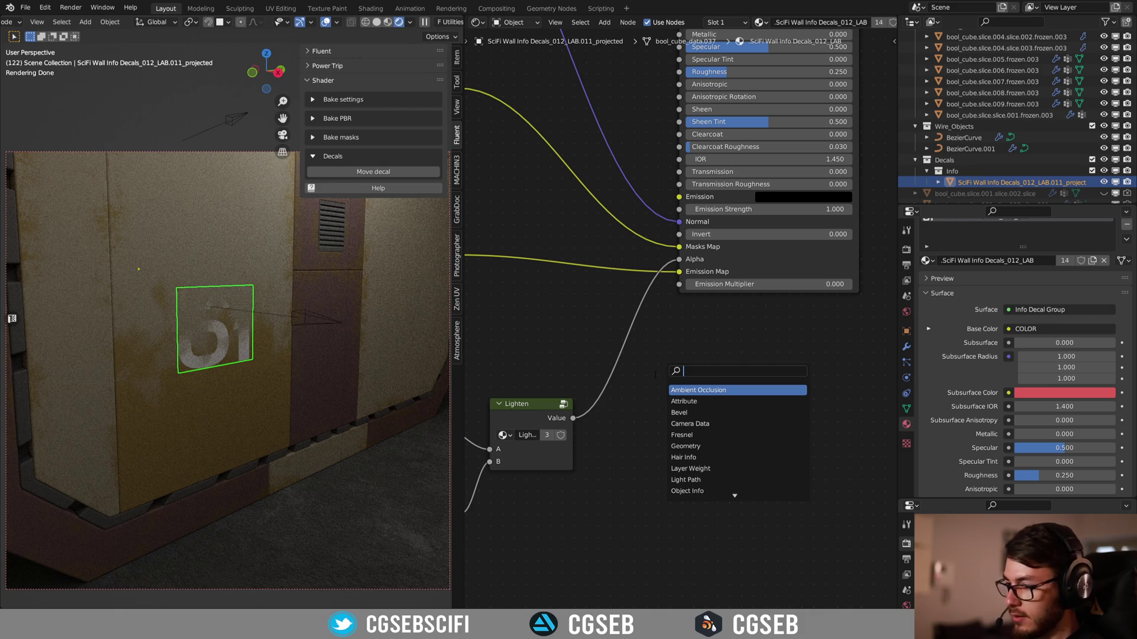
{"action": "type", "text": "invert"}
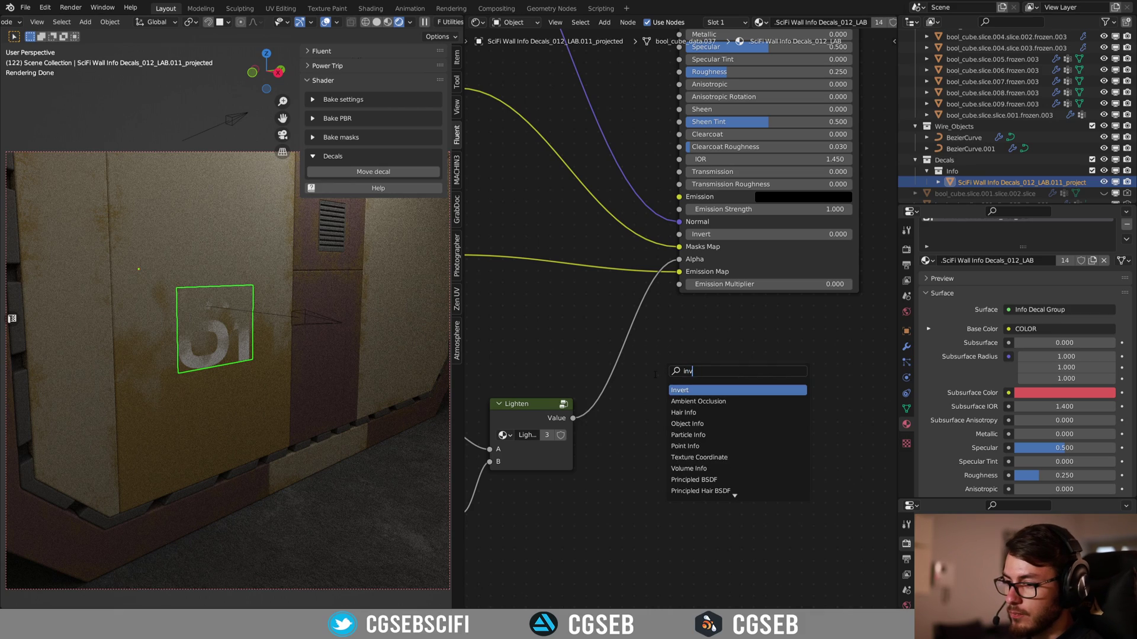
{"action": "key", "text": "Return"}
{"action": "left_click", "coordinate": [609, 355]}
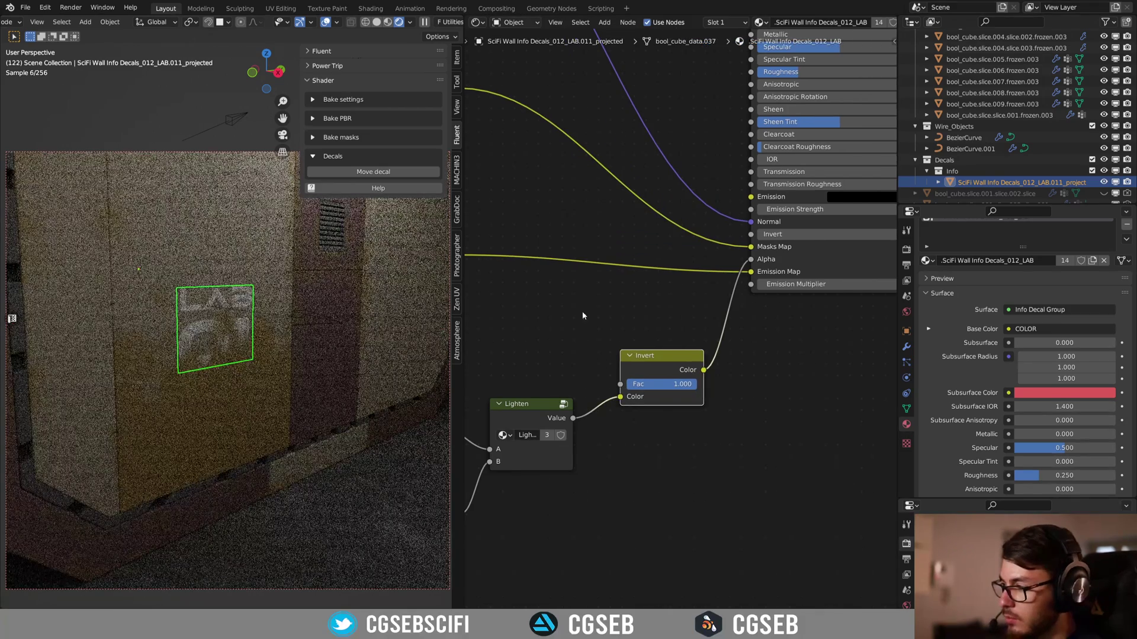
{"action": "scroll", "coordinate": [294, 329], "scroll_direction": "up", "scroll_amount": 6}
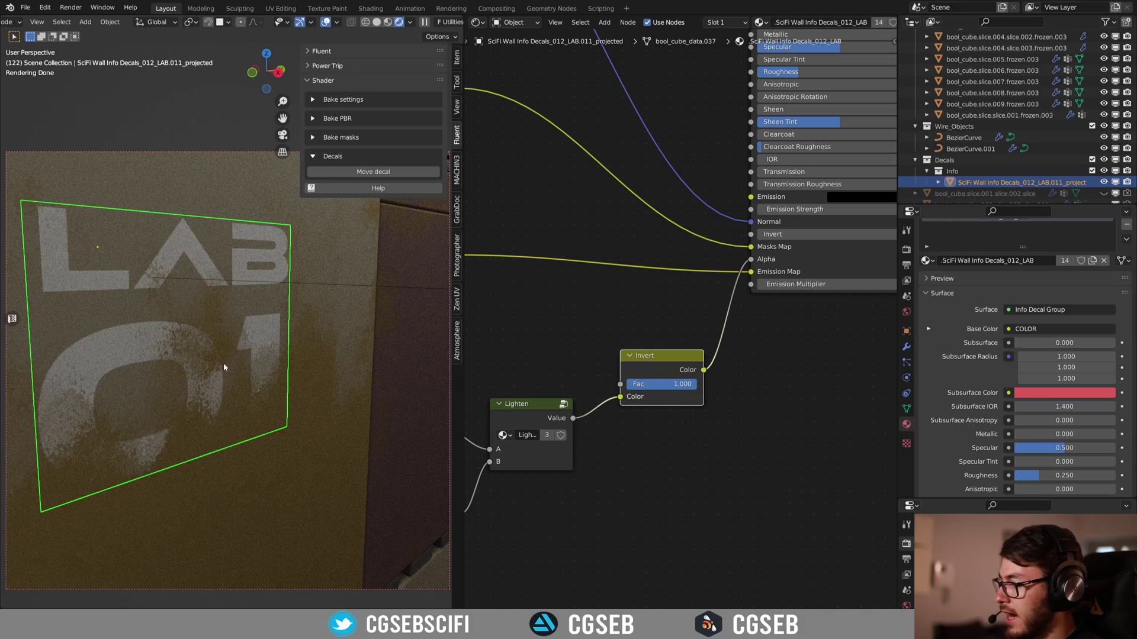
{"action": "scroll", "coordinate": [224, 367], "scroll_direction": "up", "scroll_amount": 5}
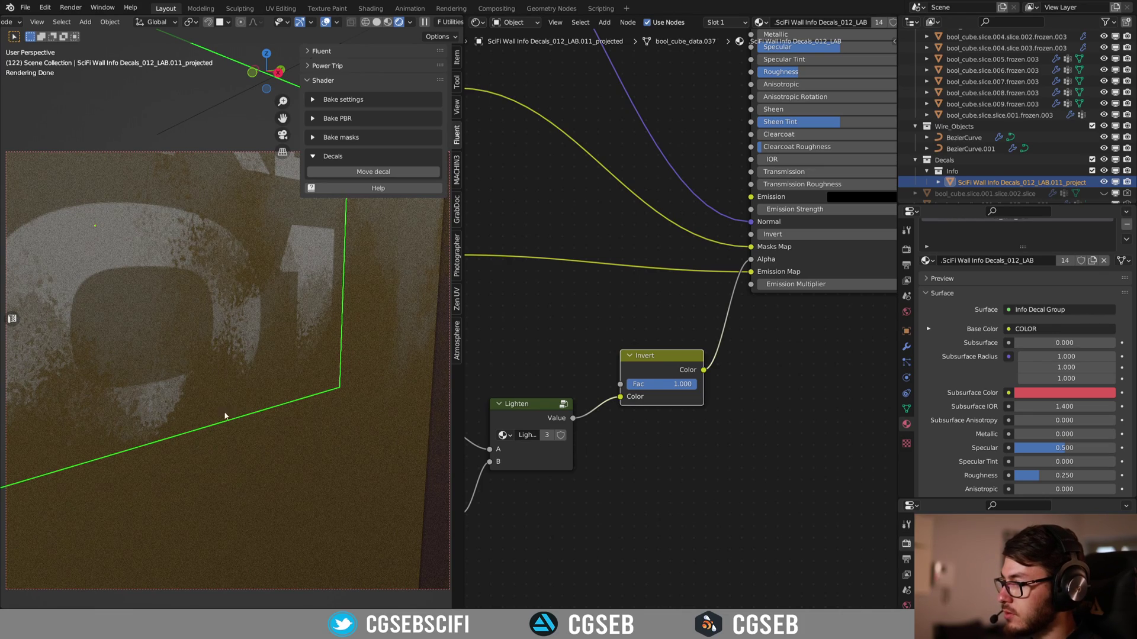
{"action": "scroll", "coordinate": [185, 349], "scroll_direction": "down", "scroll_amount": 4}
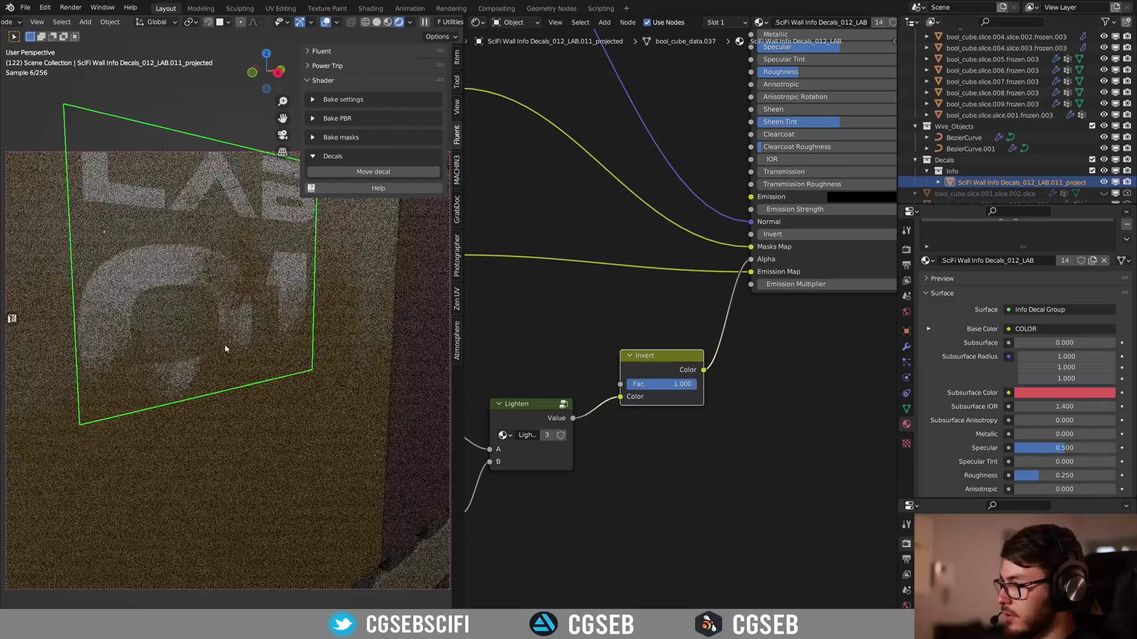
Examine the rust wear on the projected LAB 01 decal from several angles and against the surrounding wall
{"action": "mouse_move", "coordinate": [236, 377]}
{"action": "middle_mouse_down"}
{"action": "mouse_move", "coordinate": [226, 391]}
{"action": "mouse_move", "coordinate": [212, 386]}
{"action": "mouse_move", "coordinate": [217, 379]}
{"action": "middle_mouse_up"}
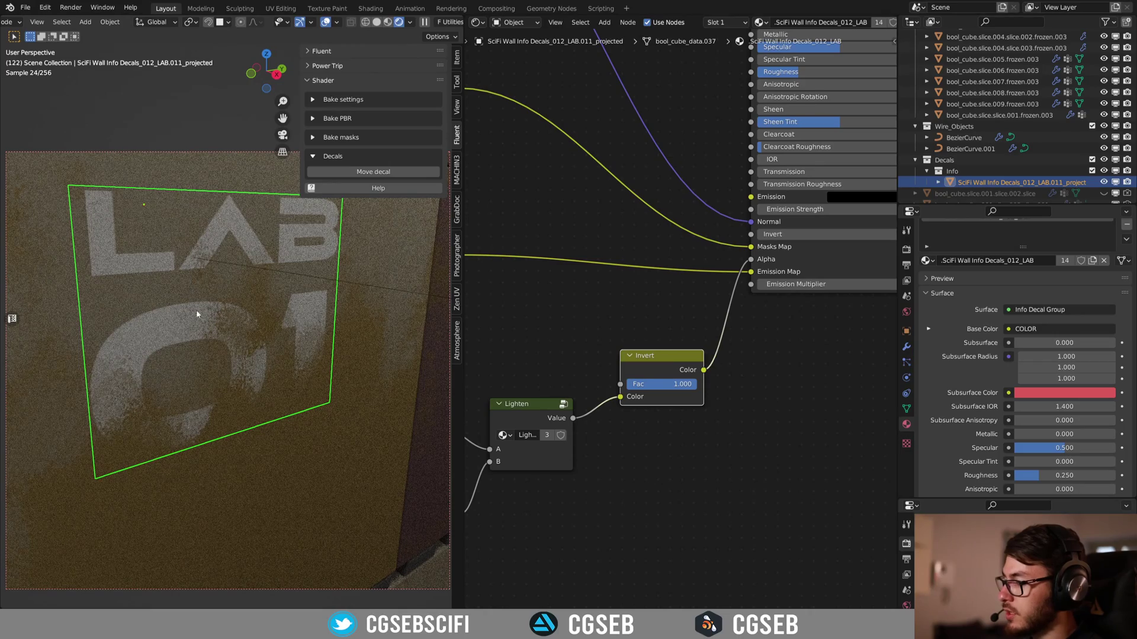
{"action": "middle_click_drag", "start_coordinate": [335, 276], "coordinate": [277, 330]}
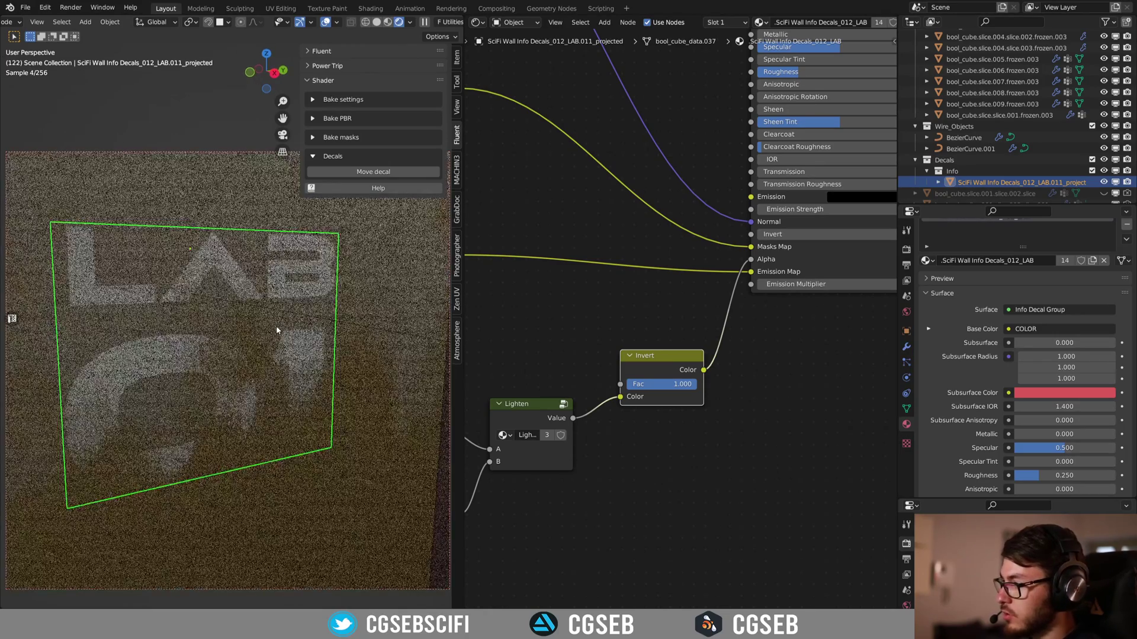
{"action": "scroll", "coordinate": [277, 329], "scroll_direction": "down", "scroll_amount": 4}
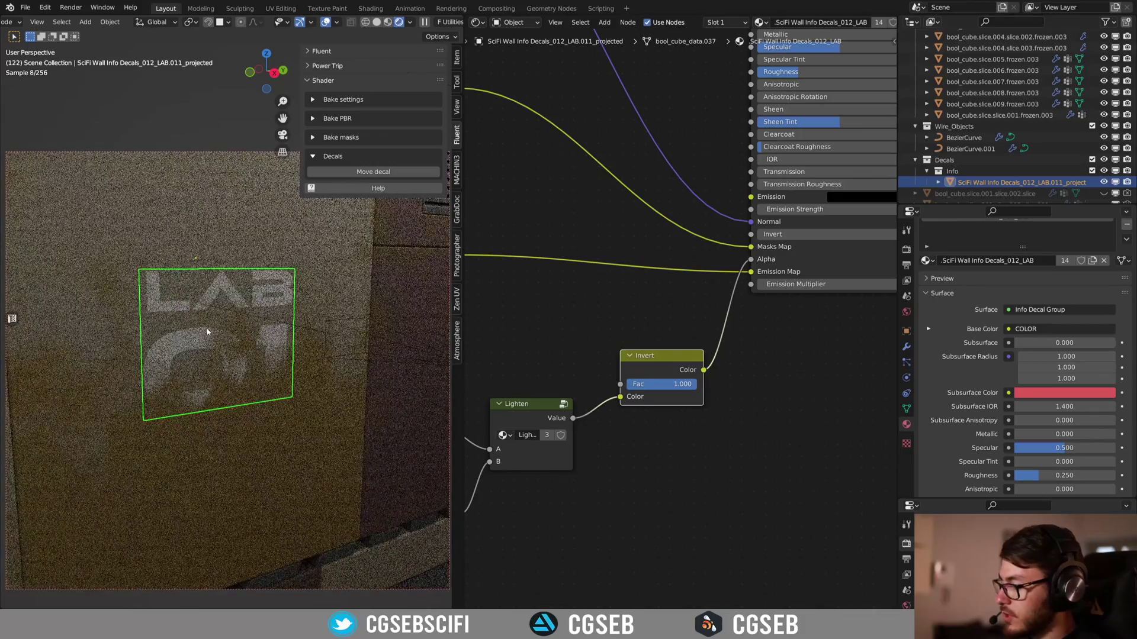
{"action": "middle_click_drag", "start_coordinate": [226, 334], "coordinate": [326, 329], "text": "shift"}
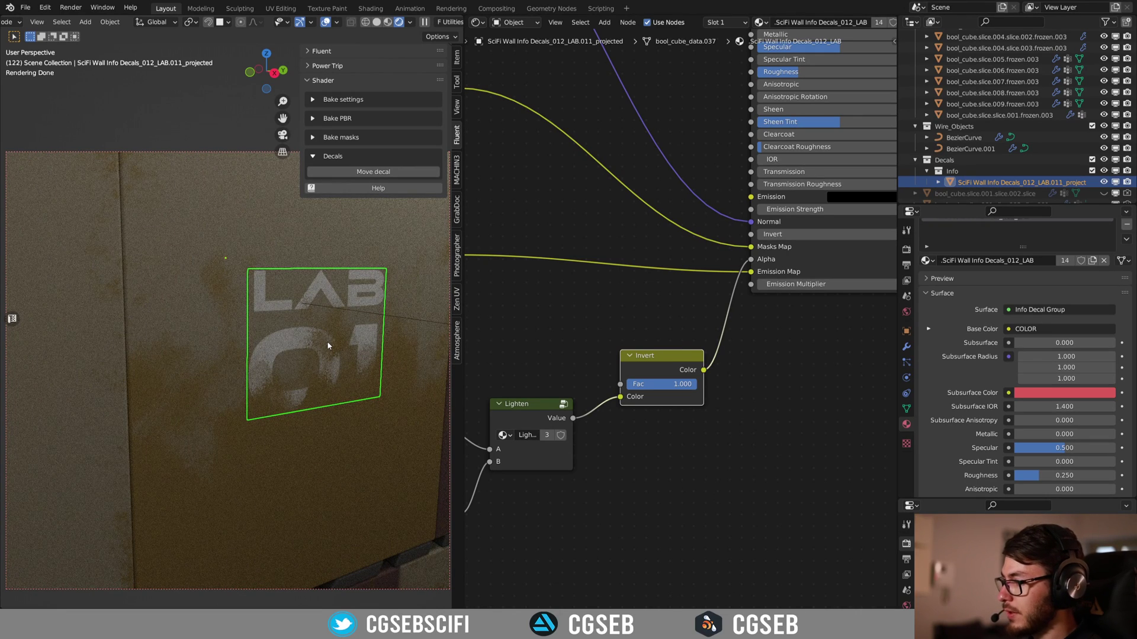
{"action": "middle_click_drag", "start_coordinate": [209, 300], "coordinate": [192, 341], "text": "shift"}
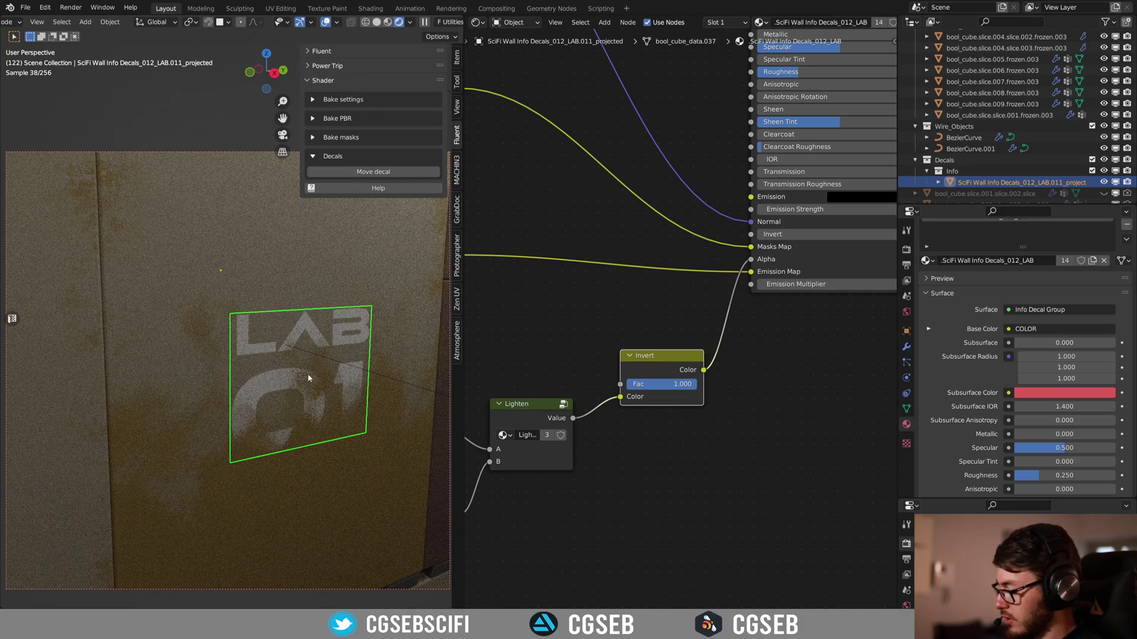
{"action": "key", "text": "g"}
{"action": "right_click", "coordinate": [308, 389]}
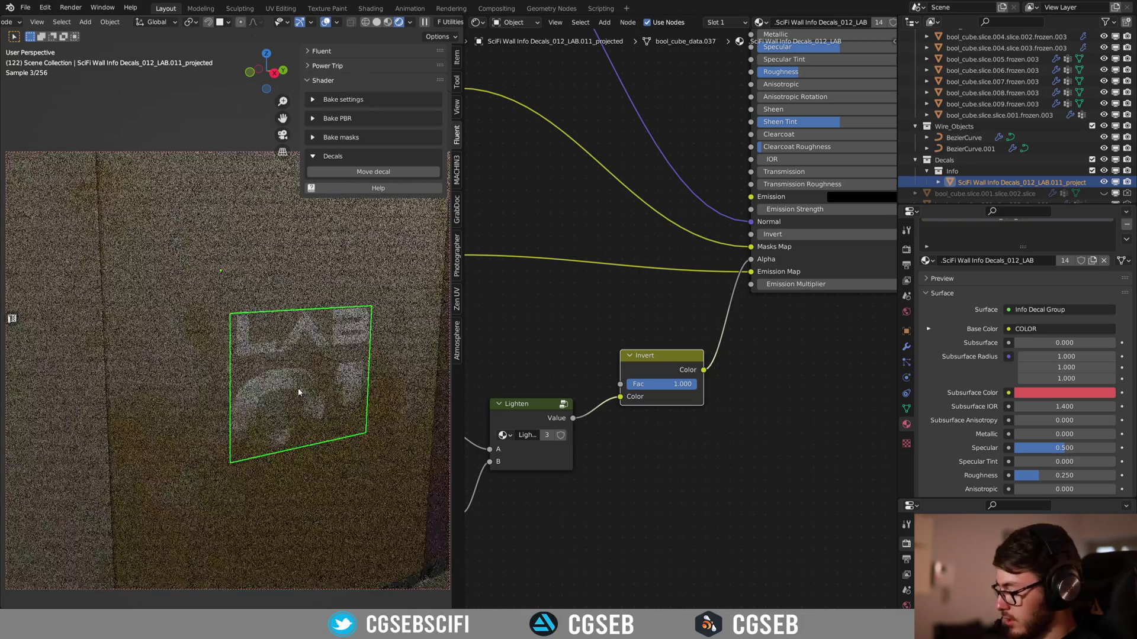
Bring in an unprojected copy of the LAB 01 decal and move it about -0.41 m in Y and 0.42 m up, beside the panel seam
{"action": "key", "text": "d"}
{"action": "left_click", "coordinate": [302, 388]}
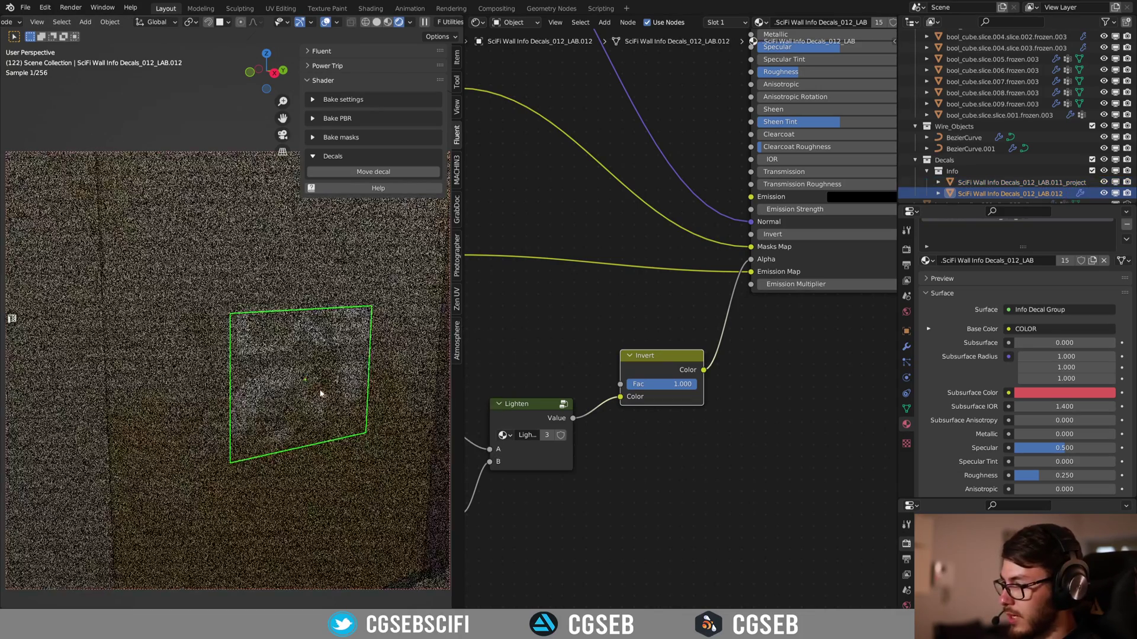
{"action": "key", "text": "g"}
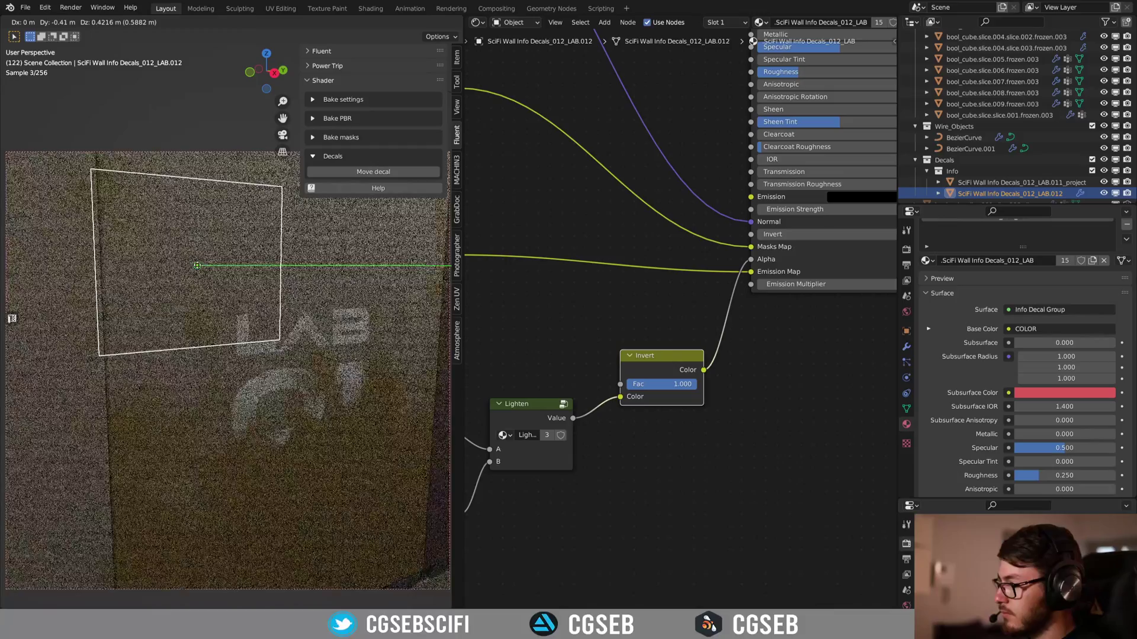
{"action": "left_click", "coordinate": [247, 305]}
Project the copied LAB 01 decal onto the wall beside the vertical panel seam
{"action": "mouse_move", "coordinate": [246, 304]}
{"action": "middle_mouse_down"}
{"action": "mouse_move", "coordinate": [264, 308]}
{"action": "mouse_move", "coordinate": [258, 300]}
{"action": "middle_mouse_up"}
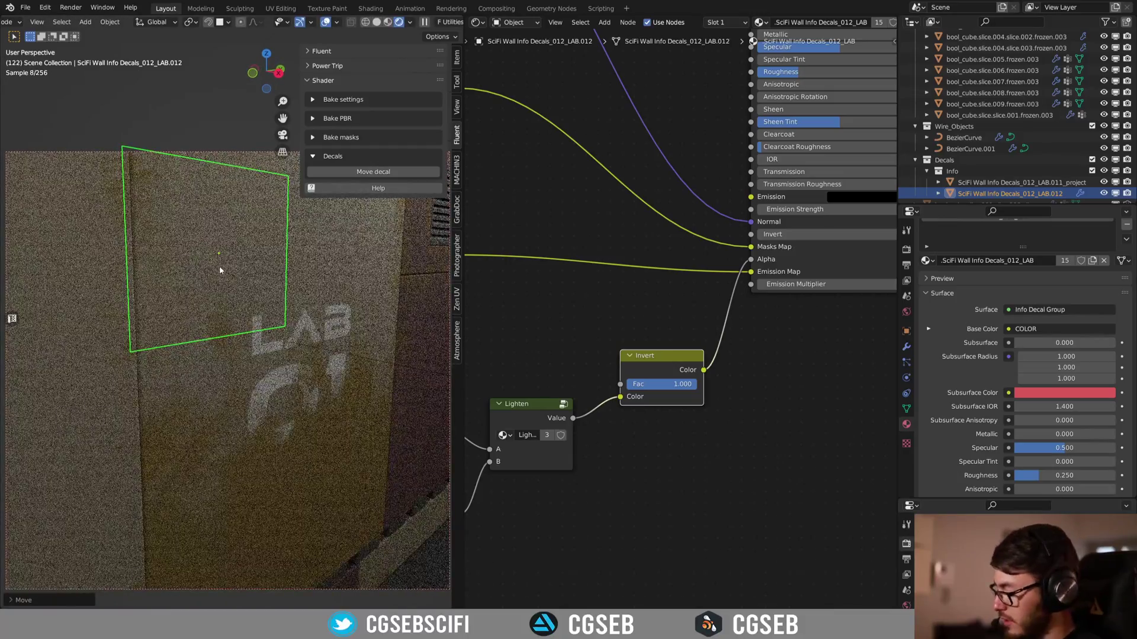
{"action": "key", "text": "d"}
{"action": "left_click", "coordinate": [241, 189]}
Examine the second decal's wear along the panel seam and the All edges node in its mask setup
{"action": "scroll", "coordinate": [177, 236], "scroll_direction": "up", "scroll_amount": 5}
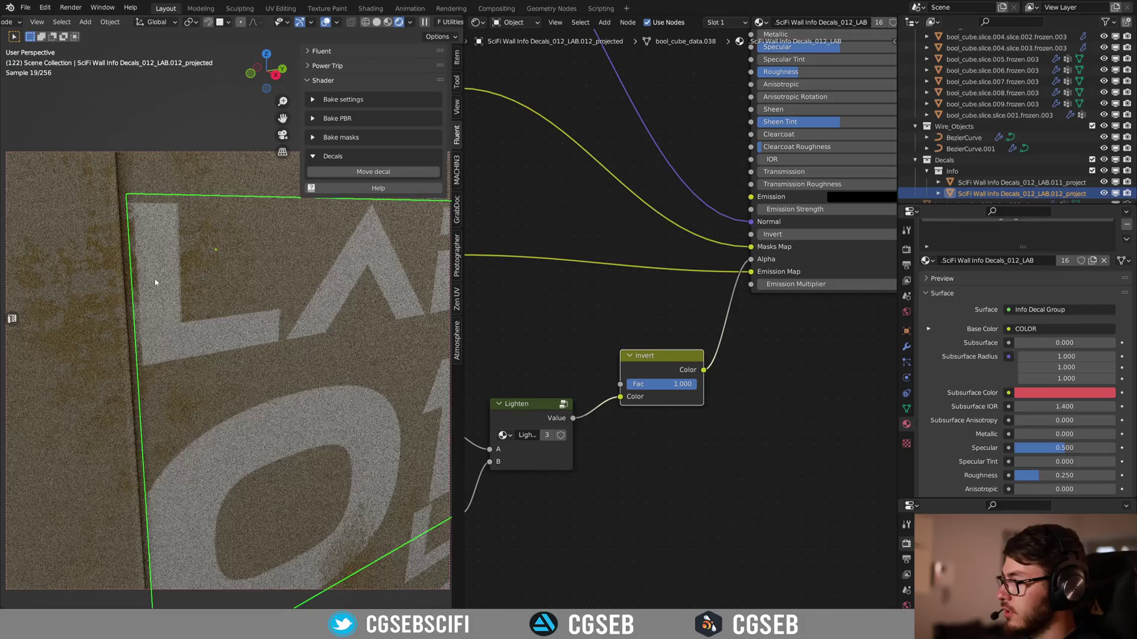
{"action": "scroll", "coordinate": [181, 258], "scroll_direction": "down", "scroll_amount": 4}
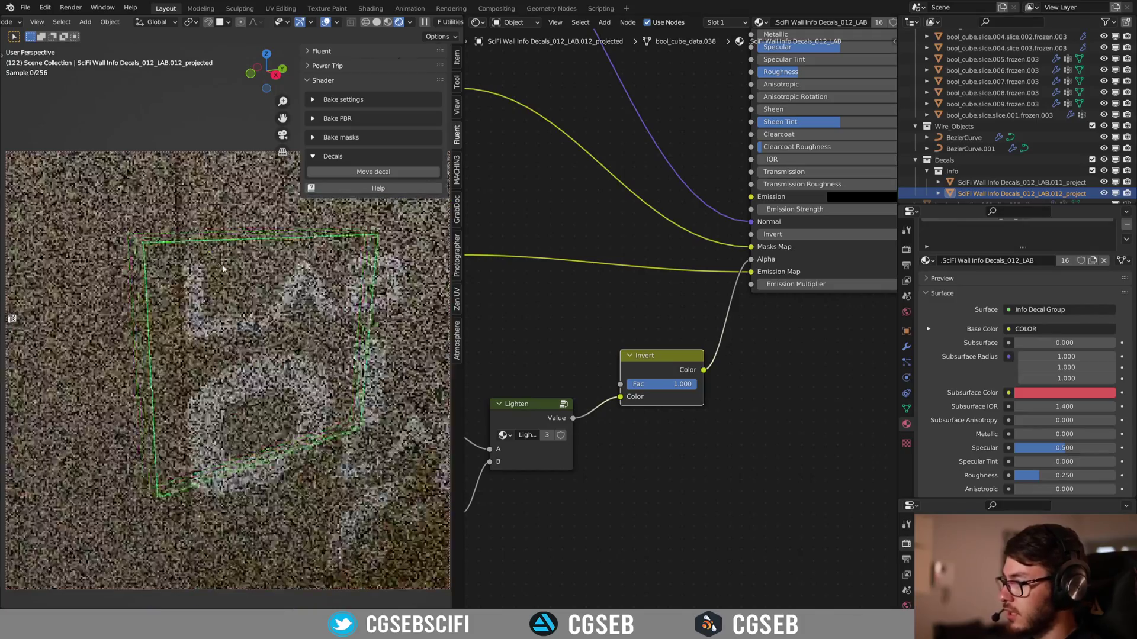
{"action": "scroll", "coordinate": [222, 271], "scroll_direction": "down", "scroll_amount": 2}
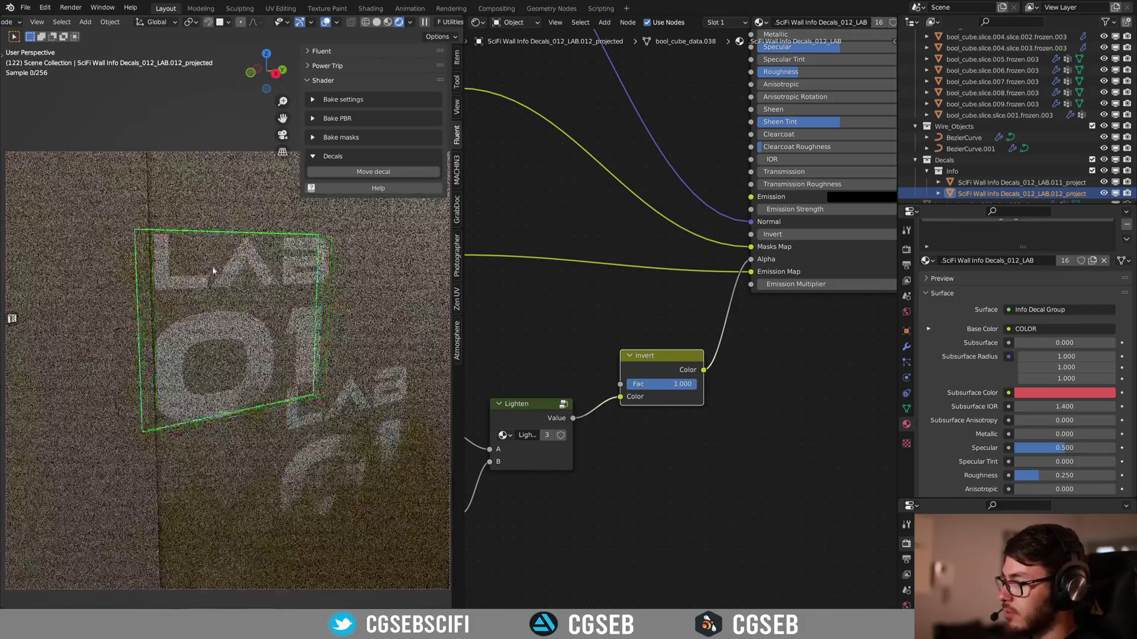
{"action": "middle_click_drag", "start_coordinate": [574, 303], "coordinate": [849, 189]}
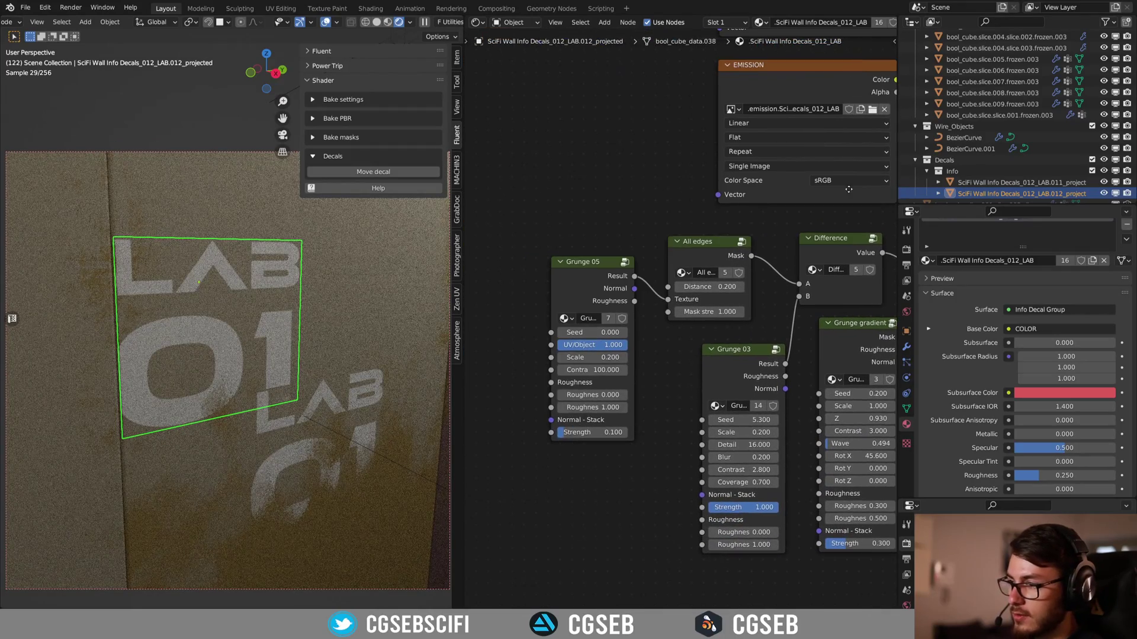
{"action": "left_click", "coordinate": [714, 251]}
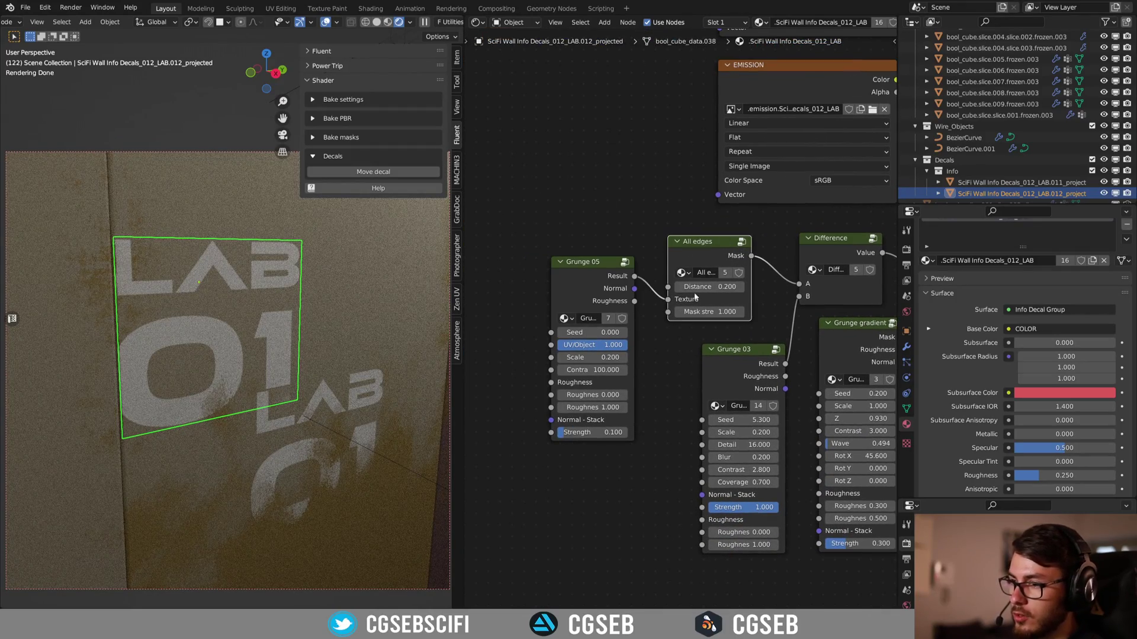
{"action": "middle_click_drag", "start_coordinate": [882, 195], "coordinate": [537, 284]}
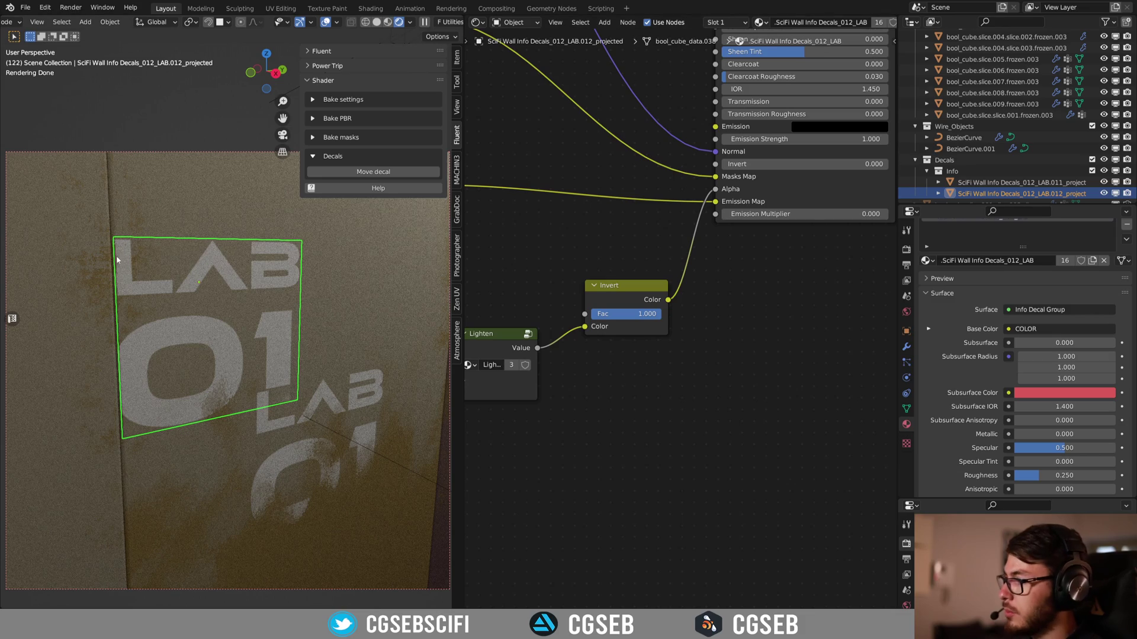
{"action": "middle_click_drag", "start_coordinate": [215, 271], "coordinate": [185, 276], "text": "shift"}
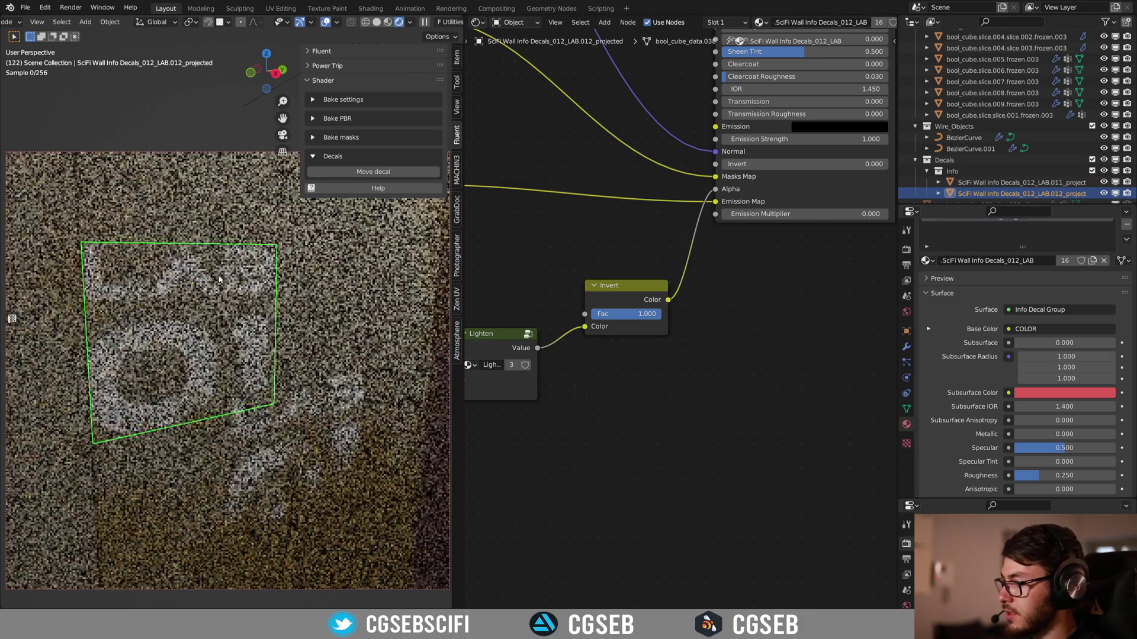
Hide the second projected decal and connect the Decal Mixer's Mask to the Mix Layers Mask in the wall's BuildingMainDemo material
{"action": "key", "text": "h"}
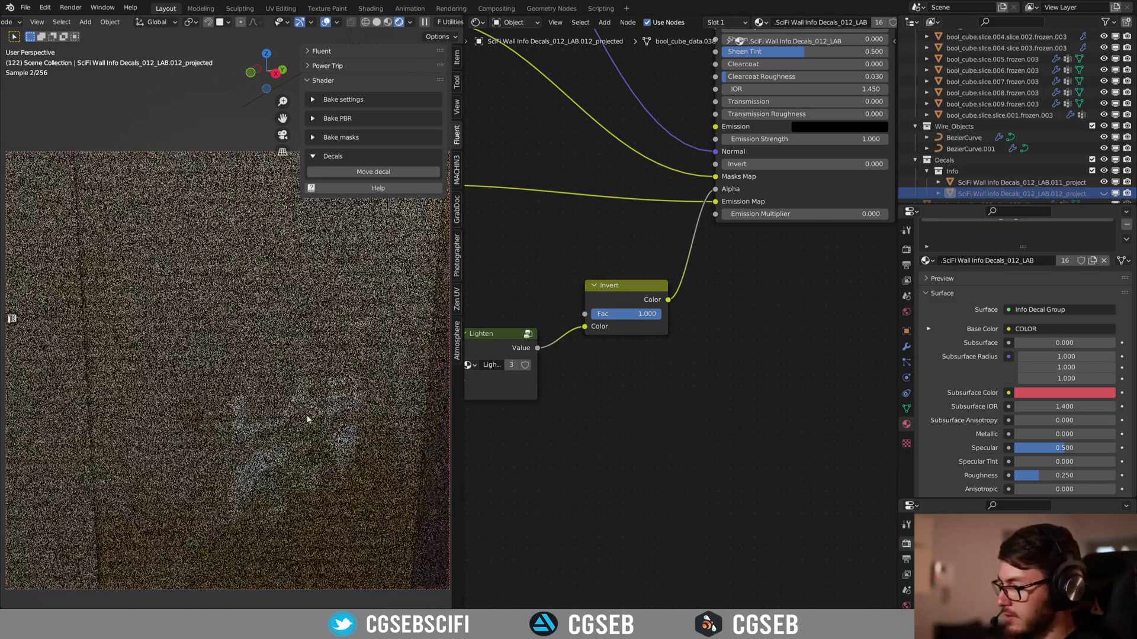
{"action": "left_click", "coordinate": [315, 325]}
{"action": "middle_click_drag", "start_coordinate": [655, 196], "coordinate": [898, 352]}
{"action": "left_click_drag", "start_coordinate": [568, 255], "coordinate": [754, 215]}
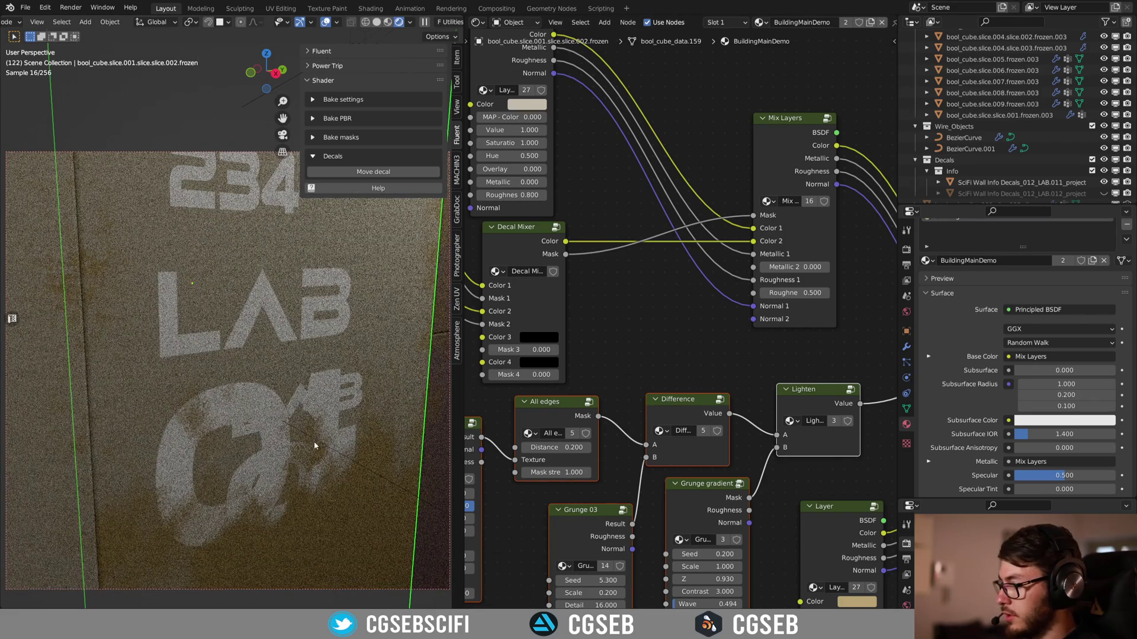
Move the Fluent LAB decal's empty about -0.2 m along global Y to bring the lettering to the panel seam
{"action": "left_click", "coordinate": [306, 436]}
{"action": "left_click", "coordinate": [308, 438]}
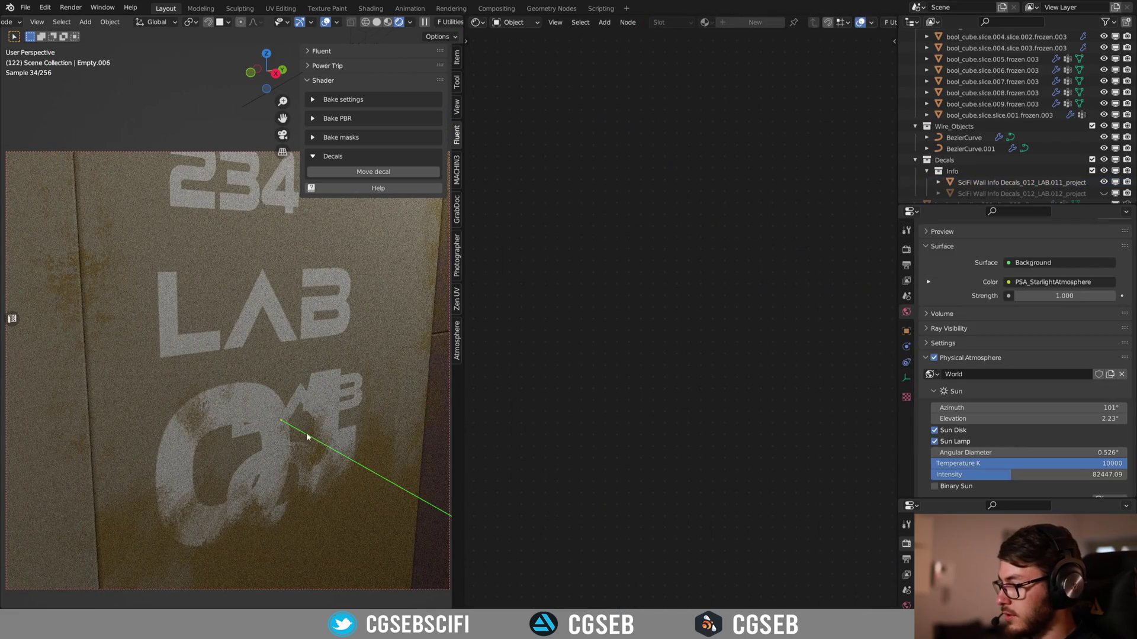
{"action": "key", "text": "g"}
{"action": "key", "text": "y"}
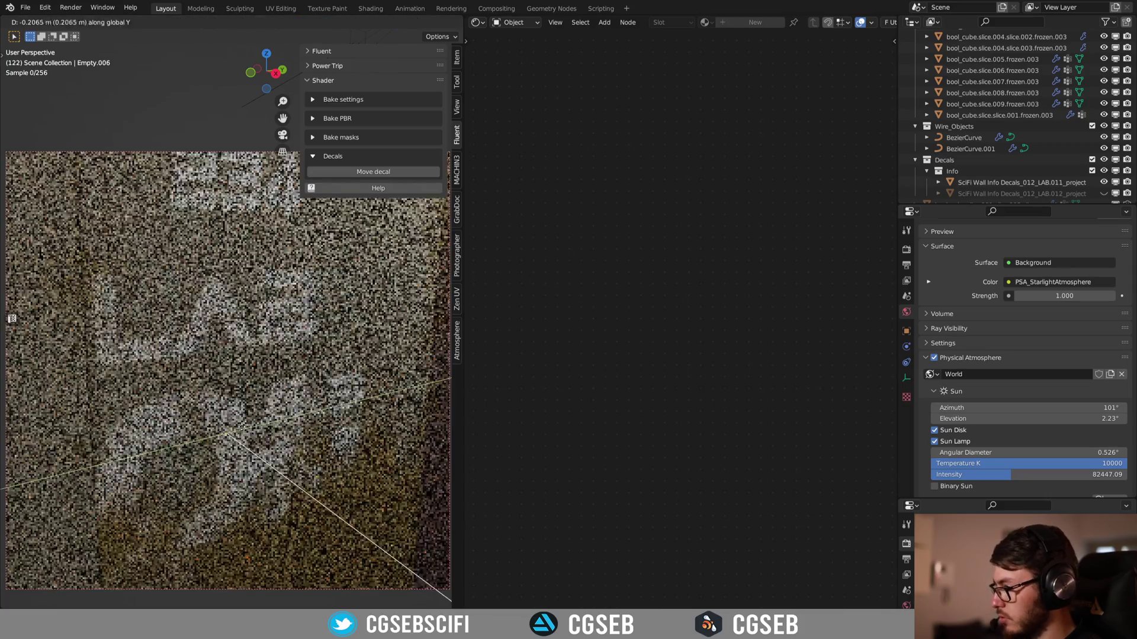
{"action": "left_click", "coordinate": [250, 422]}
{"action": "middle_click_drag", "start_coordinate": [185, 302], "coordinate": [279, 350], "text": "shift"}
{"action": "scroll", "coordinate": [243, 306], "scroll_direction": "up", "scroll_amount": 2}
{"action": "scroll", "coordinate": [243, 305], "scroll_direction": "up", "scroll_amount": 2}
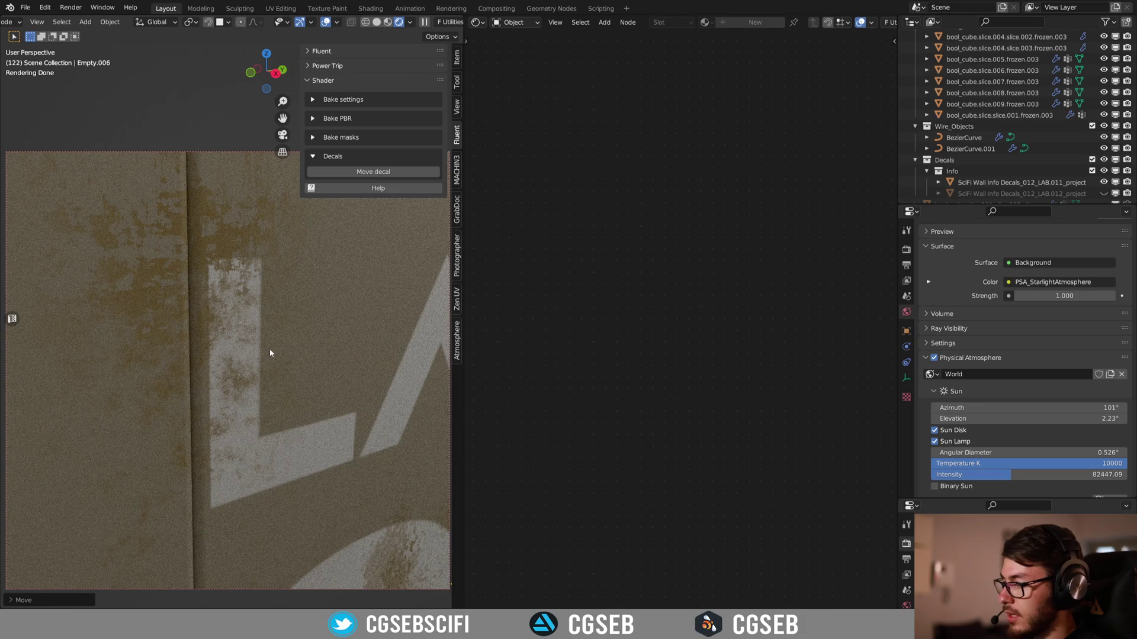
{"action": "scroll", "coordinate": [270, 354], "scroll_direction": "down", "scroll_amount": 2}
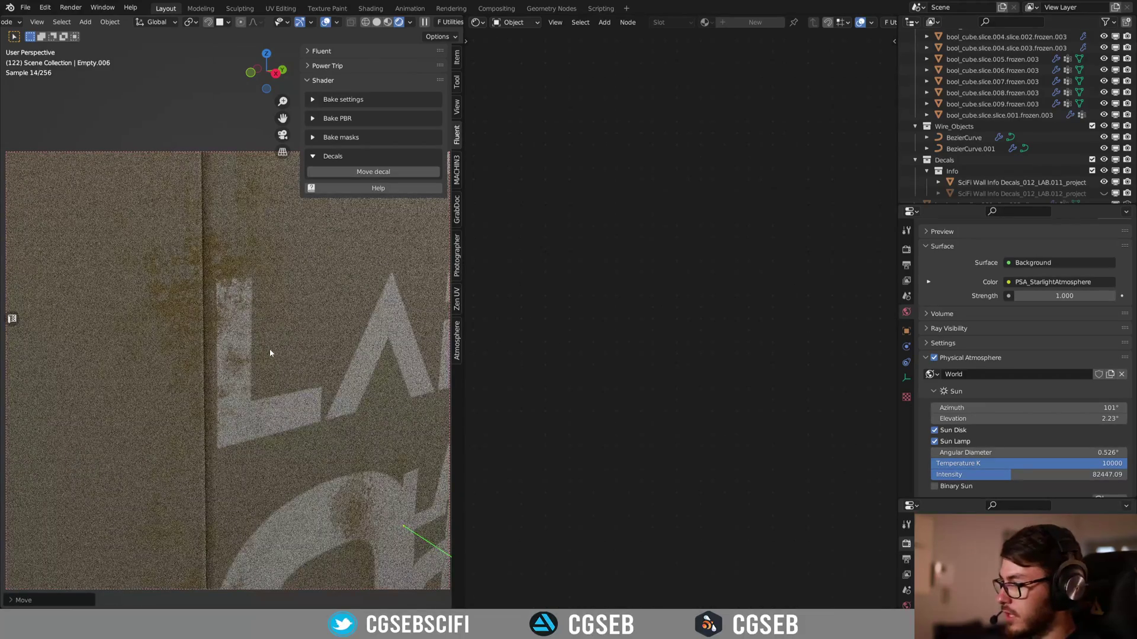